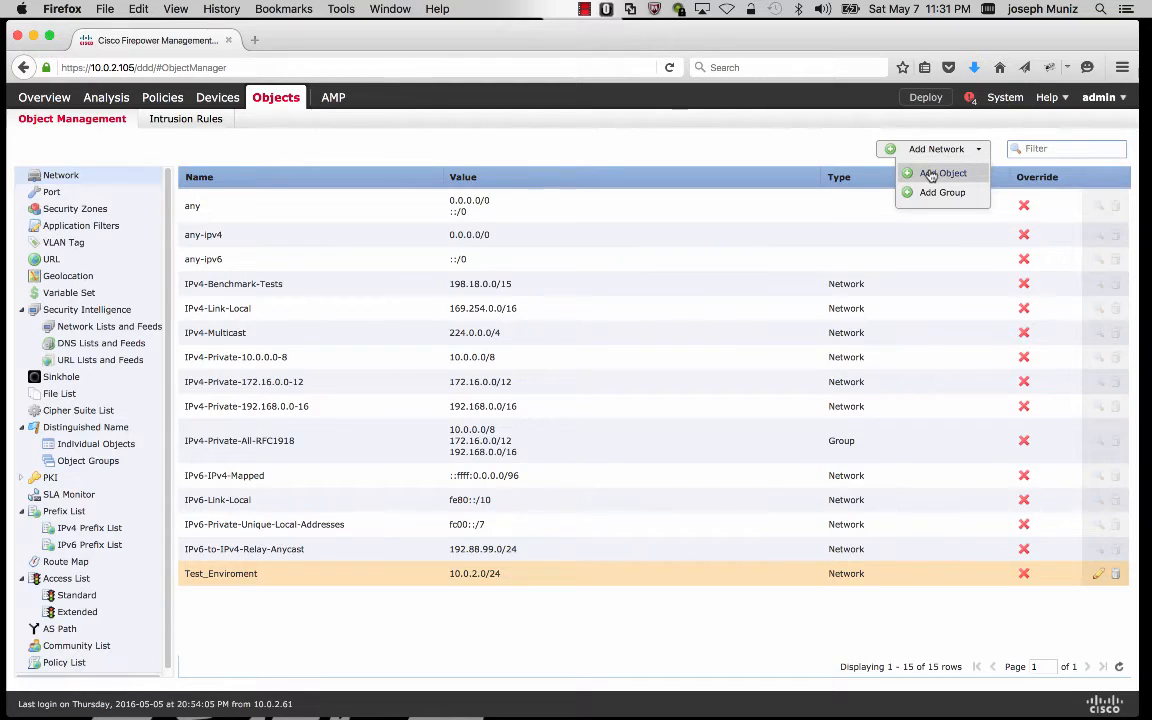
- Create a network object named Evaluation_Network with the network 10.0.2.0/24 and save it
{"action": "left_click", "coordinate": [940, 173]}
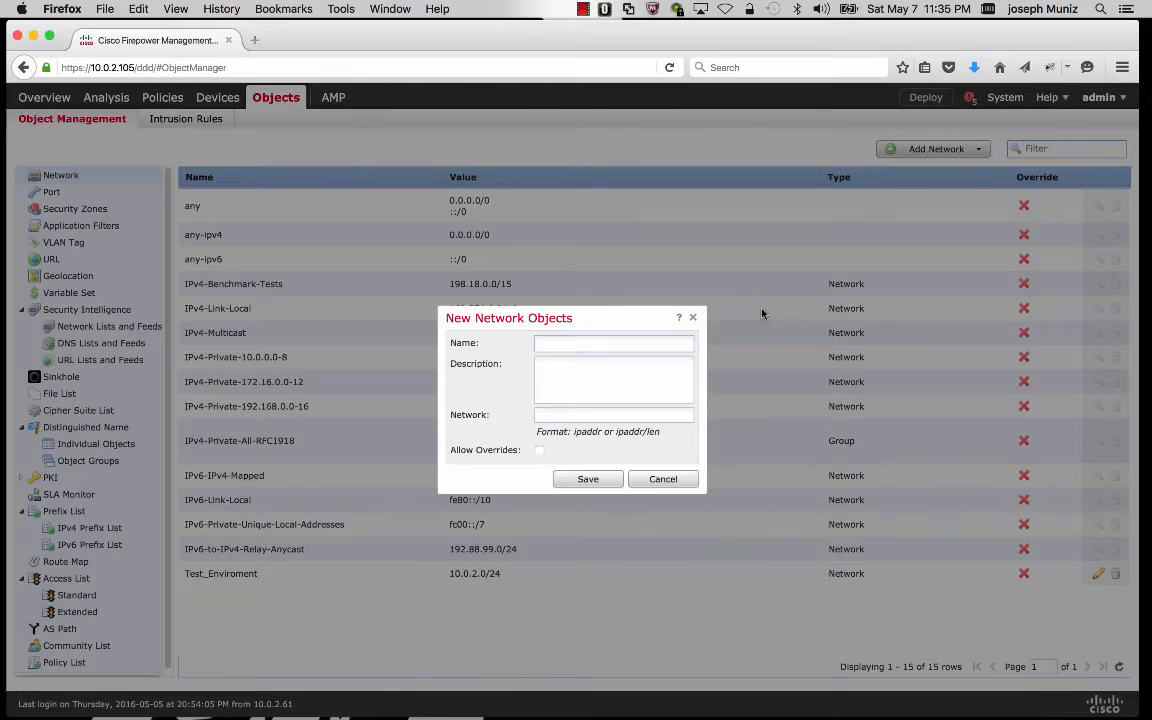
{"action": "type", "text": "_Network"}
{"action": "left_click", "coordinate": [638, 413]}
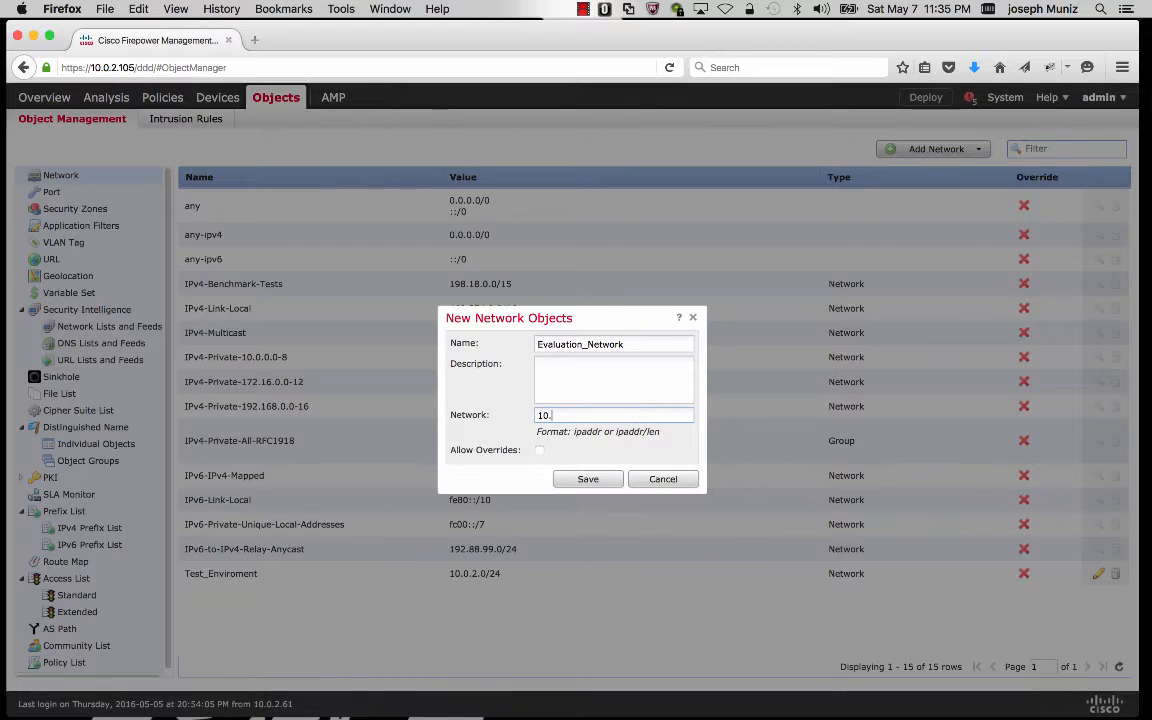
{"action": "type", "text": "0/24"}
{"action": "left_click", "coordinate": [582, 479]}
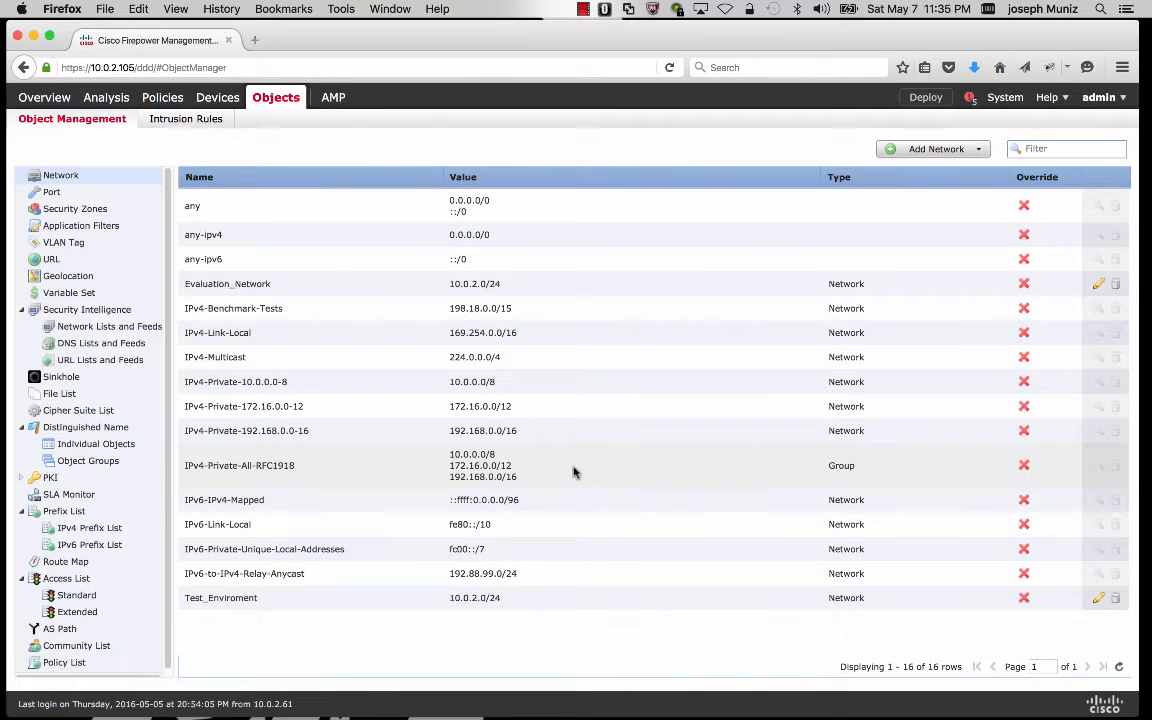
- Delete the existing Test_Enviroment rule from the network discovery policy
{"action": "mouse_move", "coordinate": [162, 97]}
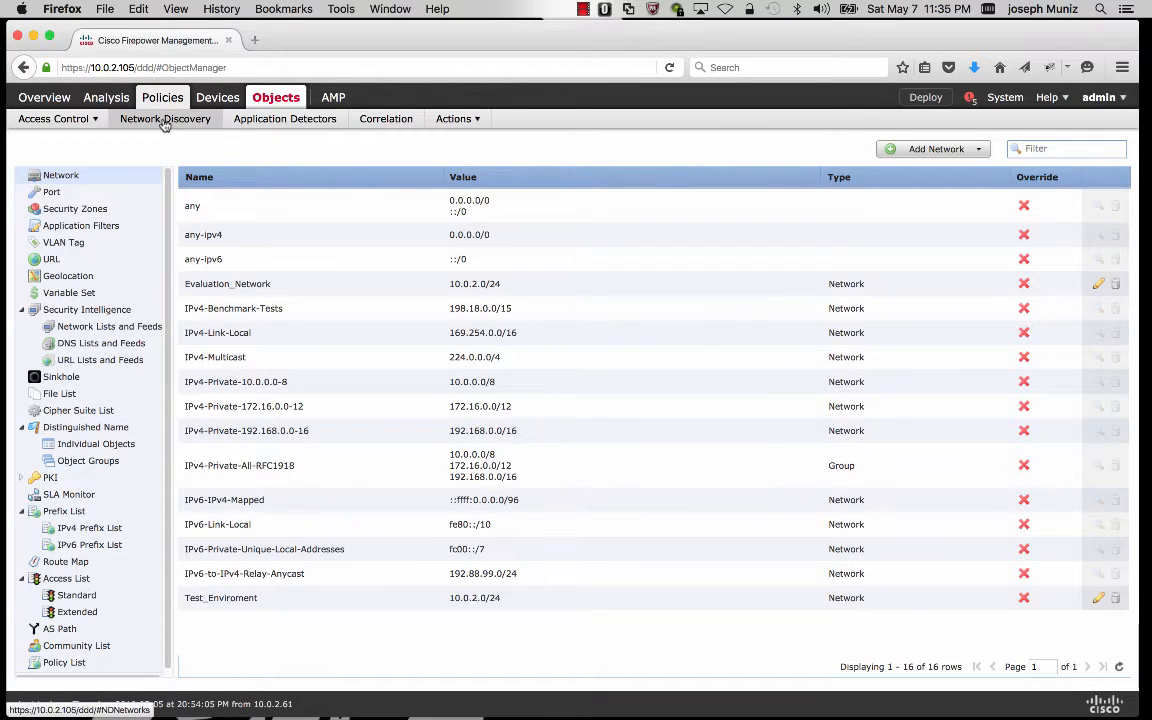
{"action": "left_click", "coordinate": [165, 119]}
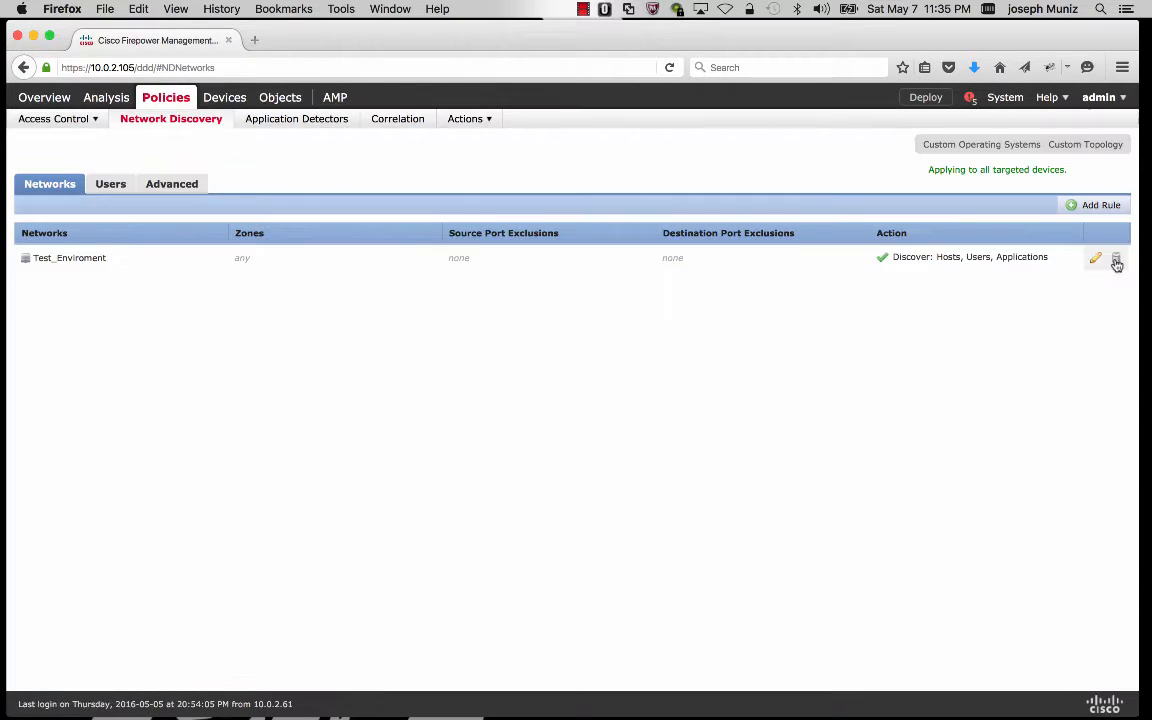
{"action": "left_click", "coordinate": [1116, 258]}
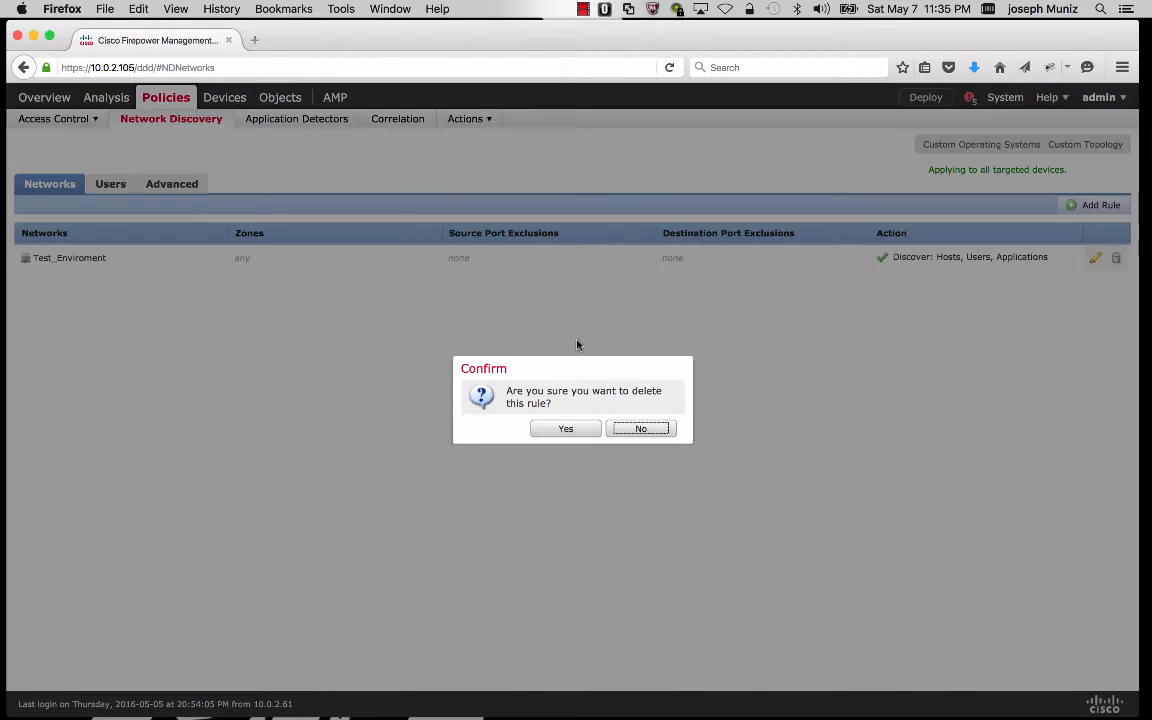
{"action": "left_click", "coordinate": [565, 428]}
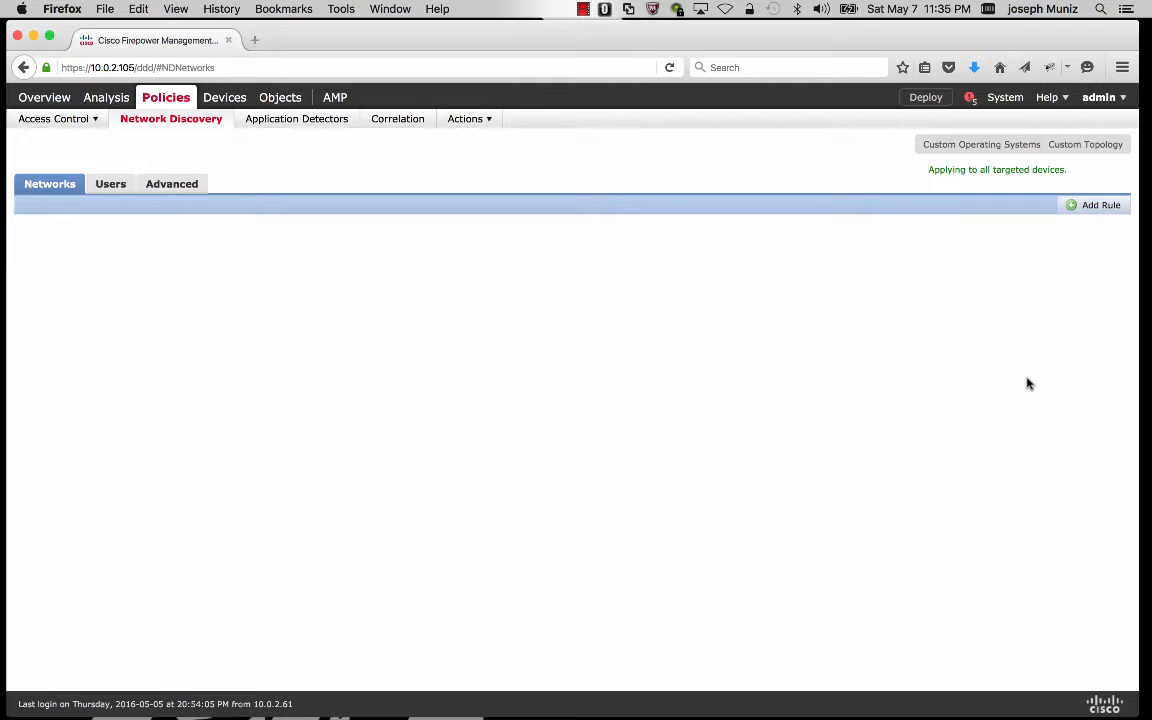
- Add a network discovery rule for Evaluation_Network with the Discover action and user discovery enabled, and save it
{"action": "left_click", "coordinate": [1095, 210]}
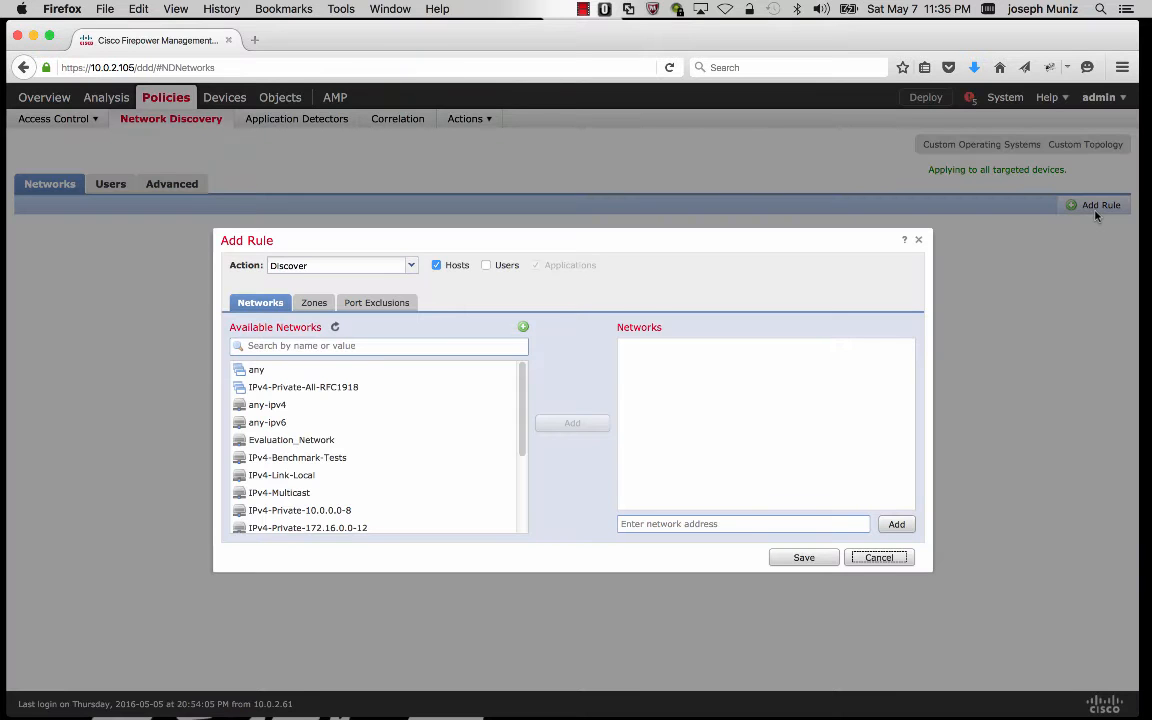
{"action": "left_click", "coordinate": [488, 266]}
{"action": "left_click", "coordinate": [316, 442]}
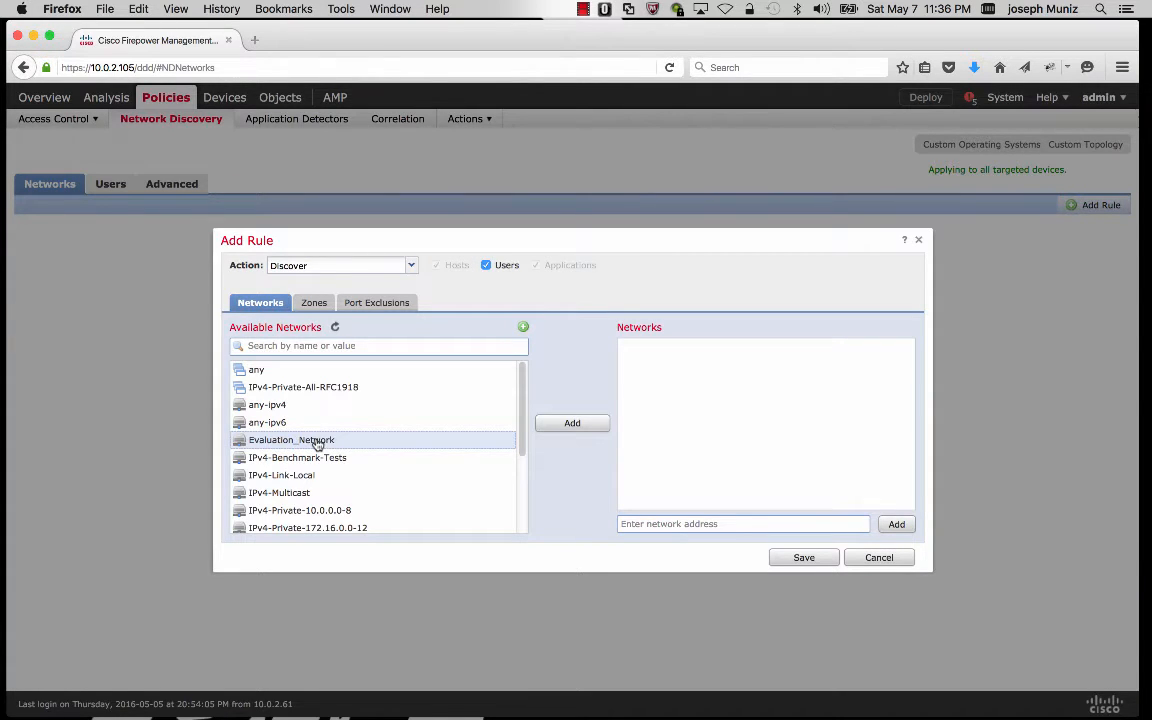
{"action": "left_click", "coordinate": [572, 423]}
{"action": "left_click", "coordinate": [648, 522]}
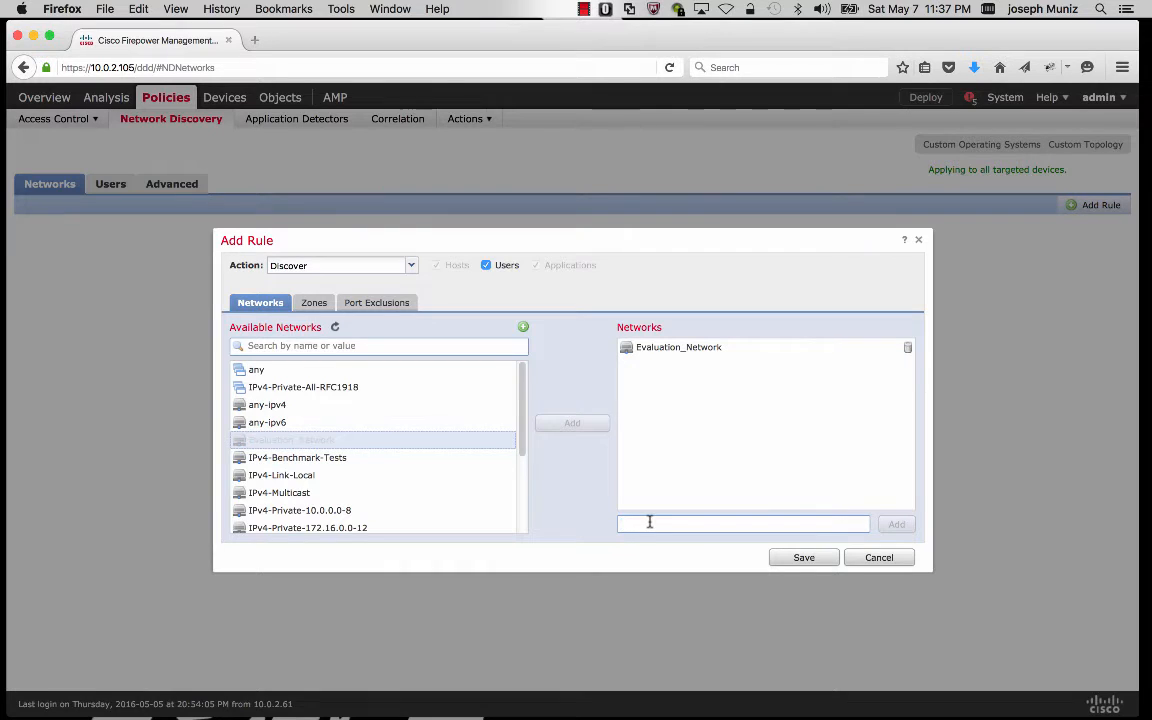
{"action": "left_click", "coordinate": [801, 561]}
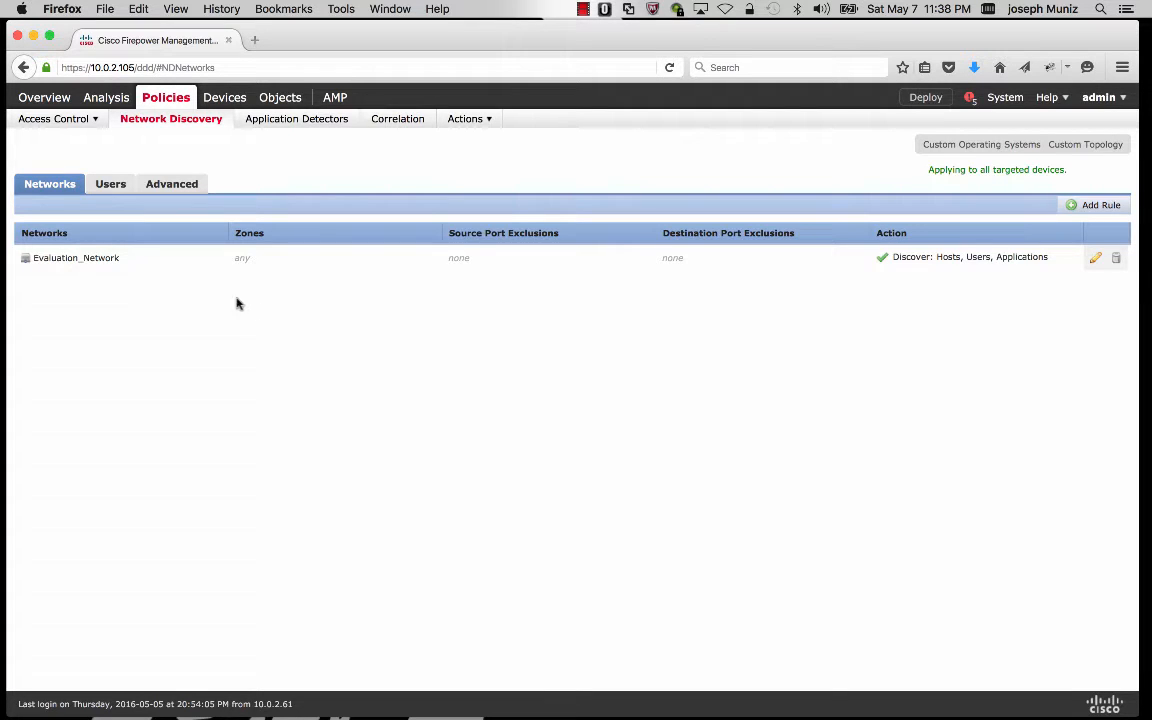
- Create an intrusion policy named Eval_Policy with Drop when Inline disabled and open it for editing
{"action": "left_click", "coordinate": [63, 112]}
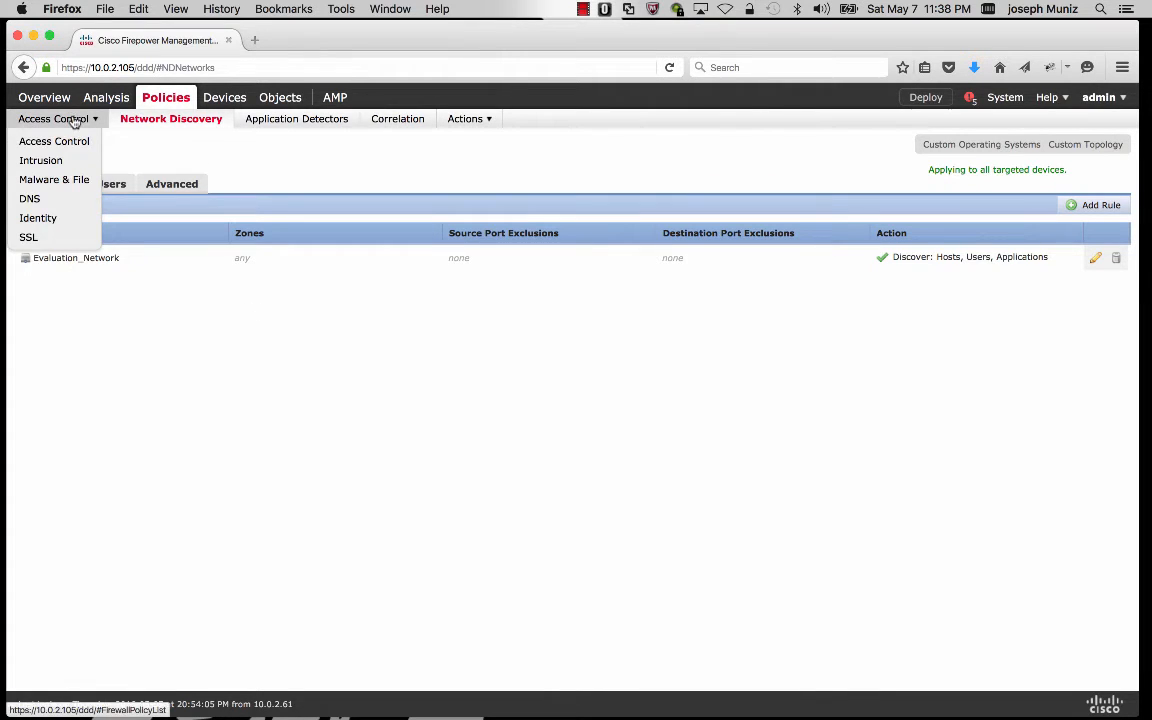
{"action": "left_click", "coordinate": [42, 161]}
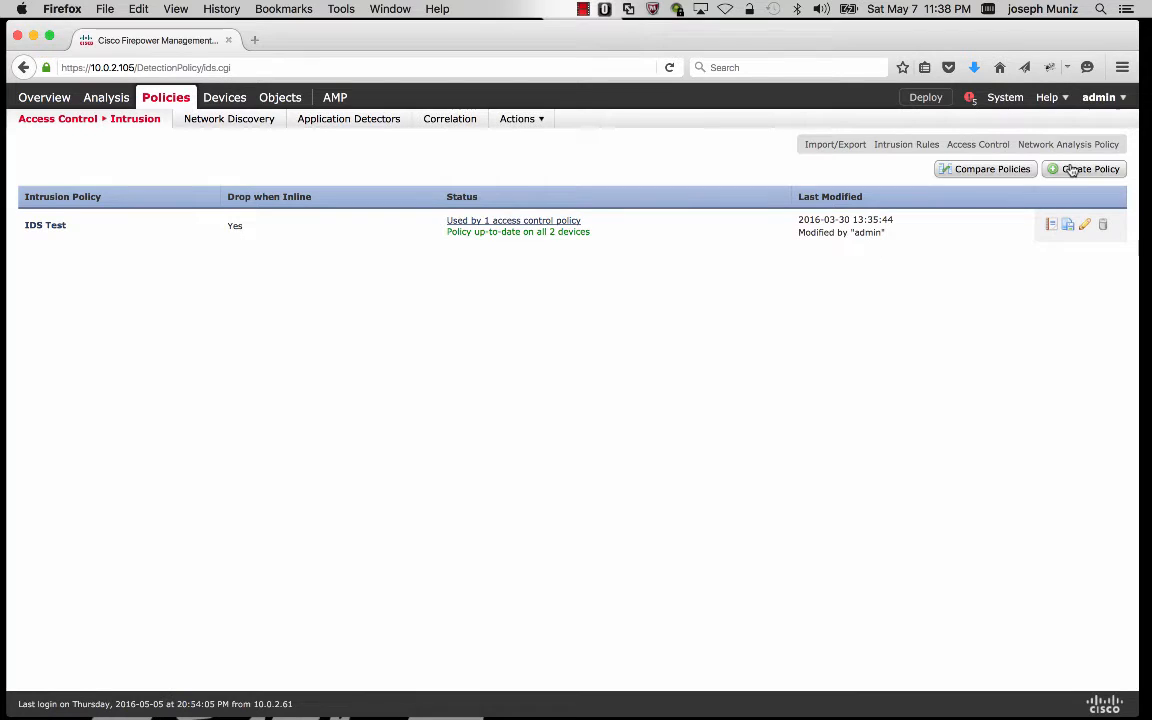
{"action": "left_click", "coordinate": [1071, 171]}
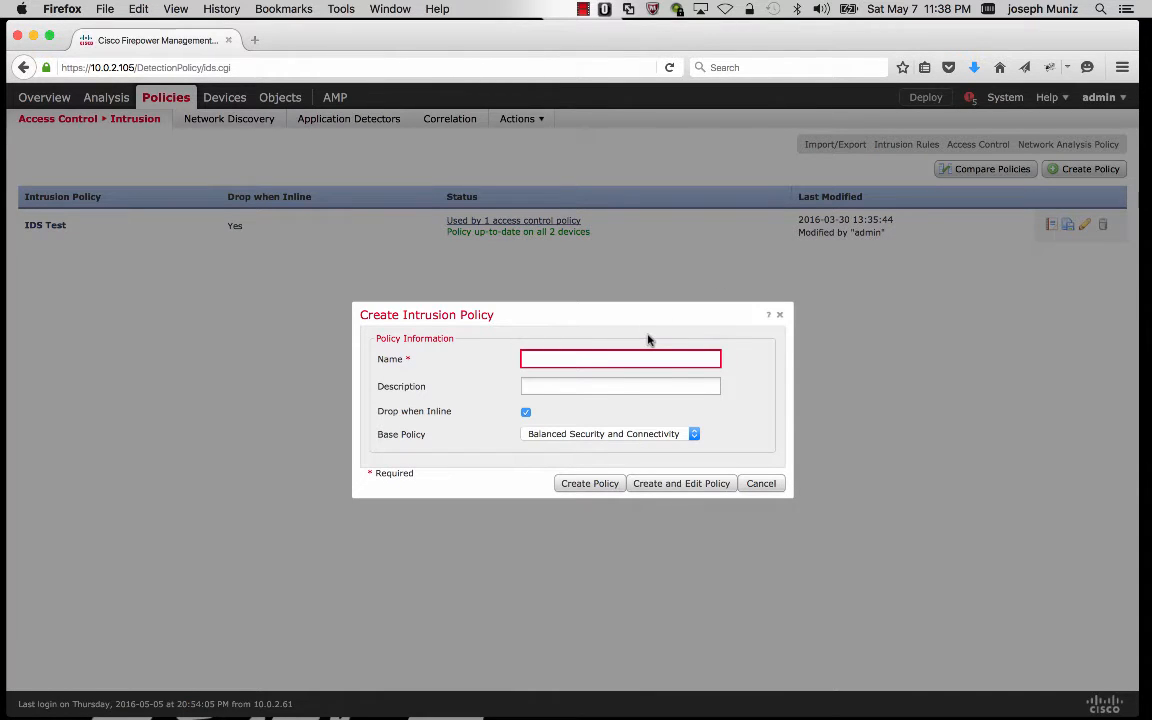
{"action": "type", "text": "Eval Policy"}
{"action": "left_click", "coordinate": [526, 412]}
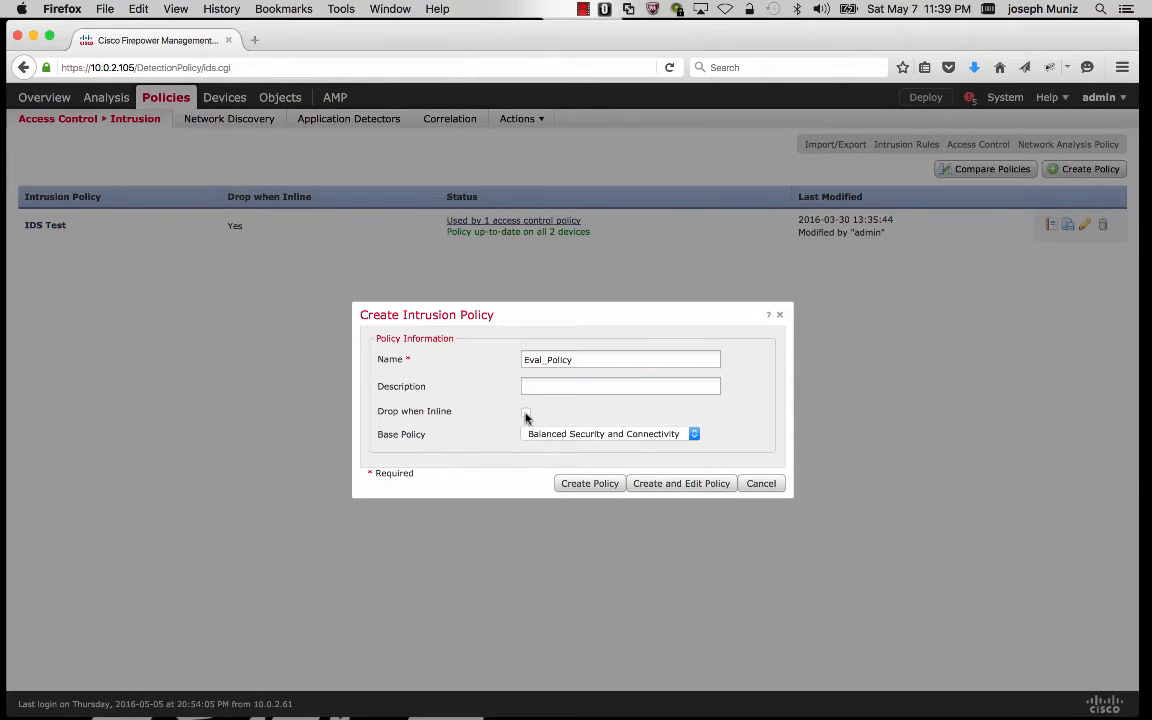
{"action": "left_click", "coordinate": [648, 484]}
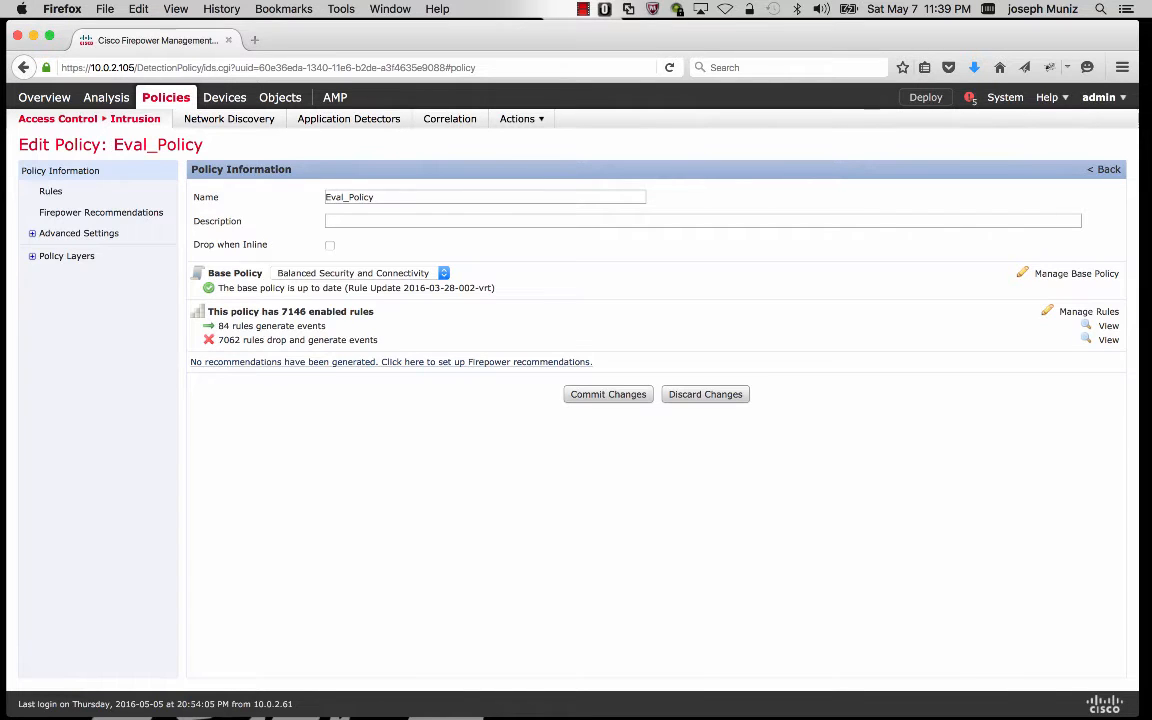
- Filter the Eval_Policy rules by "malware" and set all matching rules to Drop and Generate Events
{"action": "left_click", "coordinate": [50, 190]}
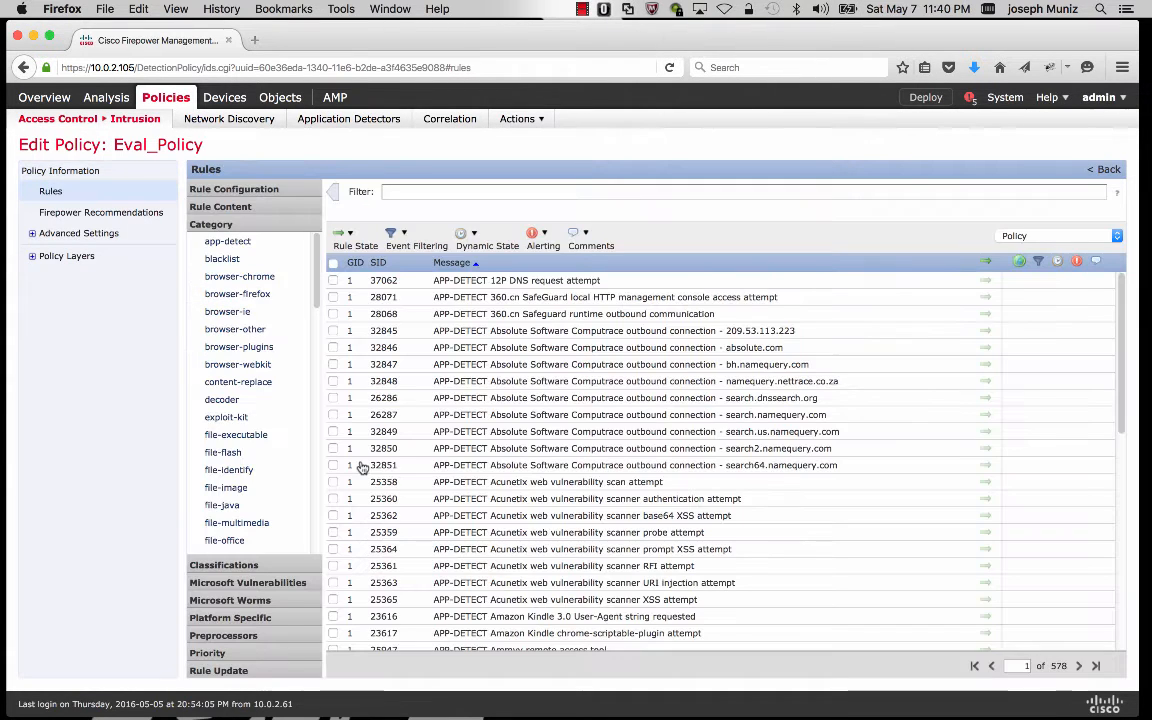
{"action": "left_click", "coordinate": [407, 191]}
{"action": "type", "text": "malware"}
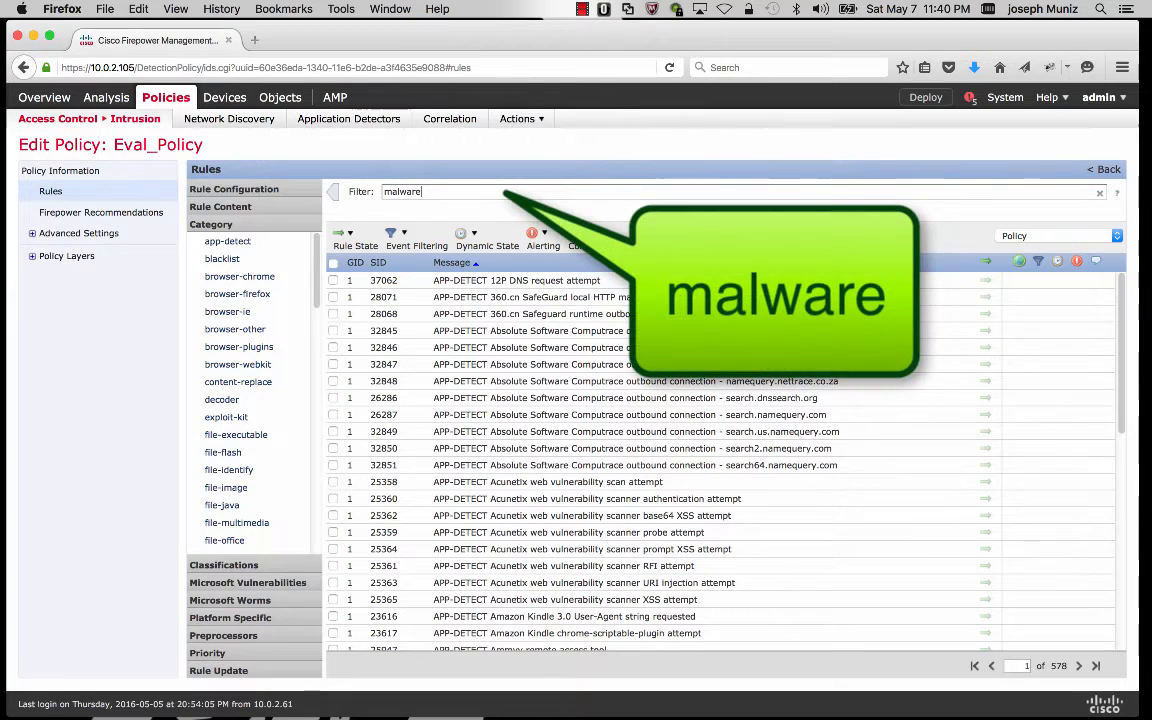
{"action": "key", "text": "Return"}
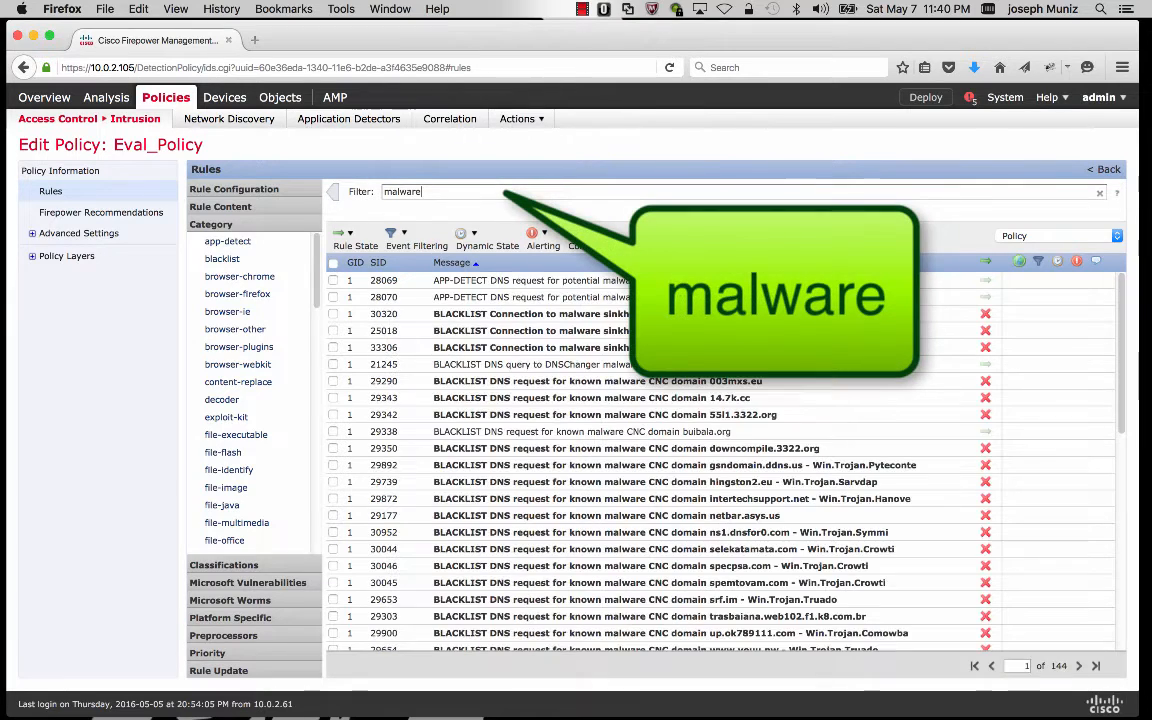
{"action": "left_click", "coordinate": [333, 263]}
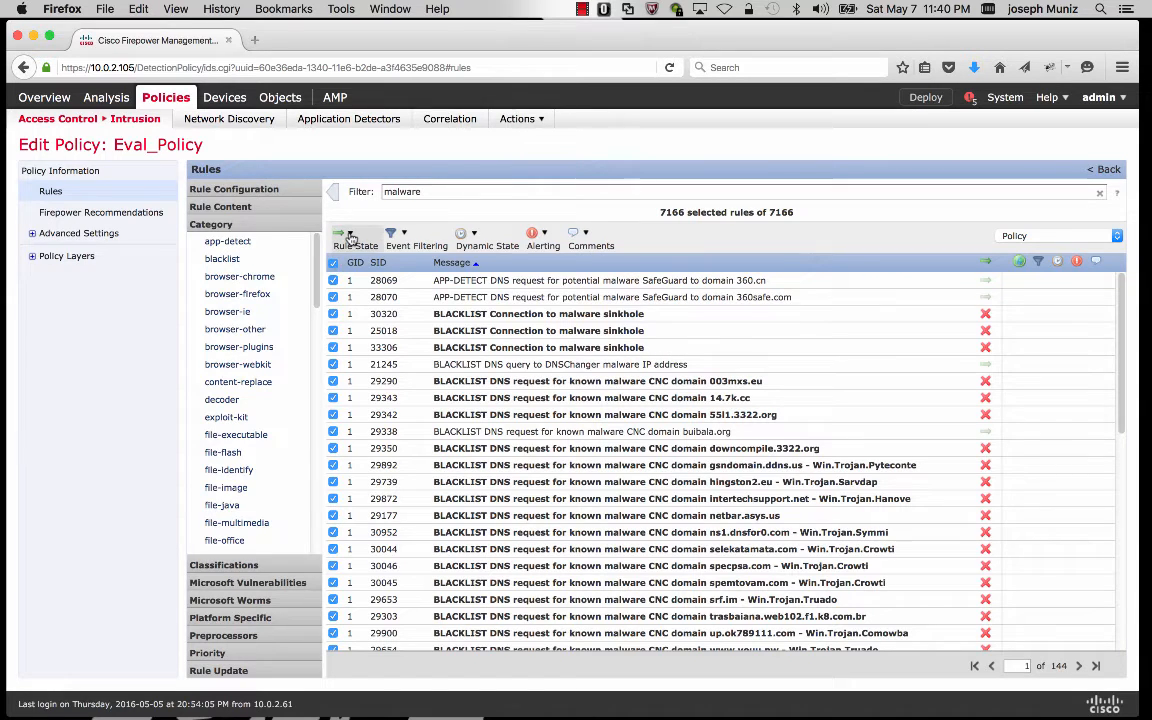
{"action": "left_click", "coordinate": [350, 236]}
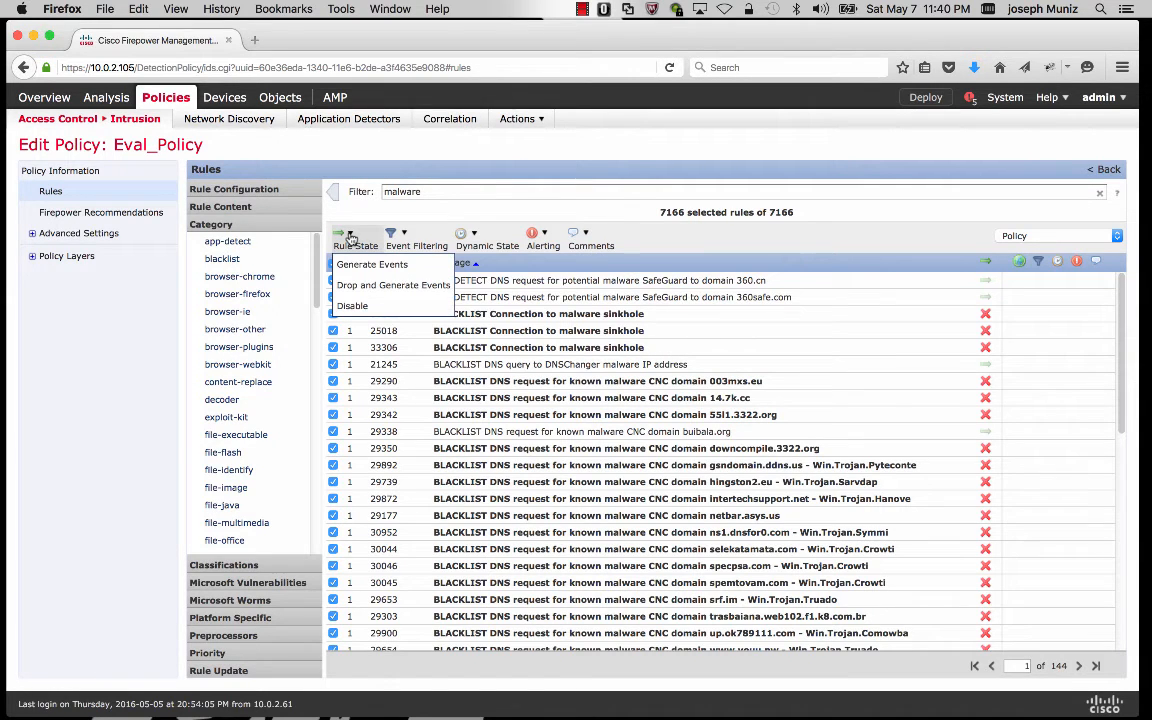
{"action": "left_click", "coordinate": [379, 288]}
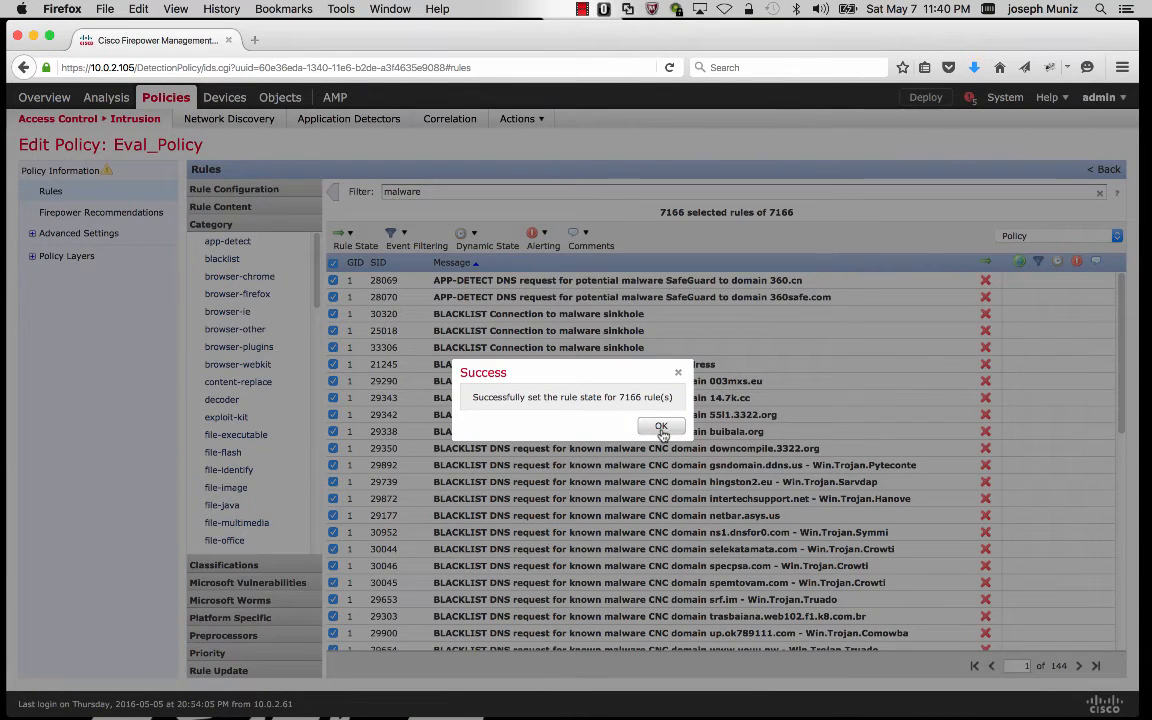
{"action": "left_click", "coordinate": [661, 428]}
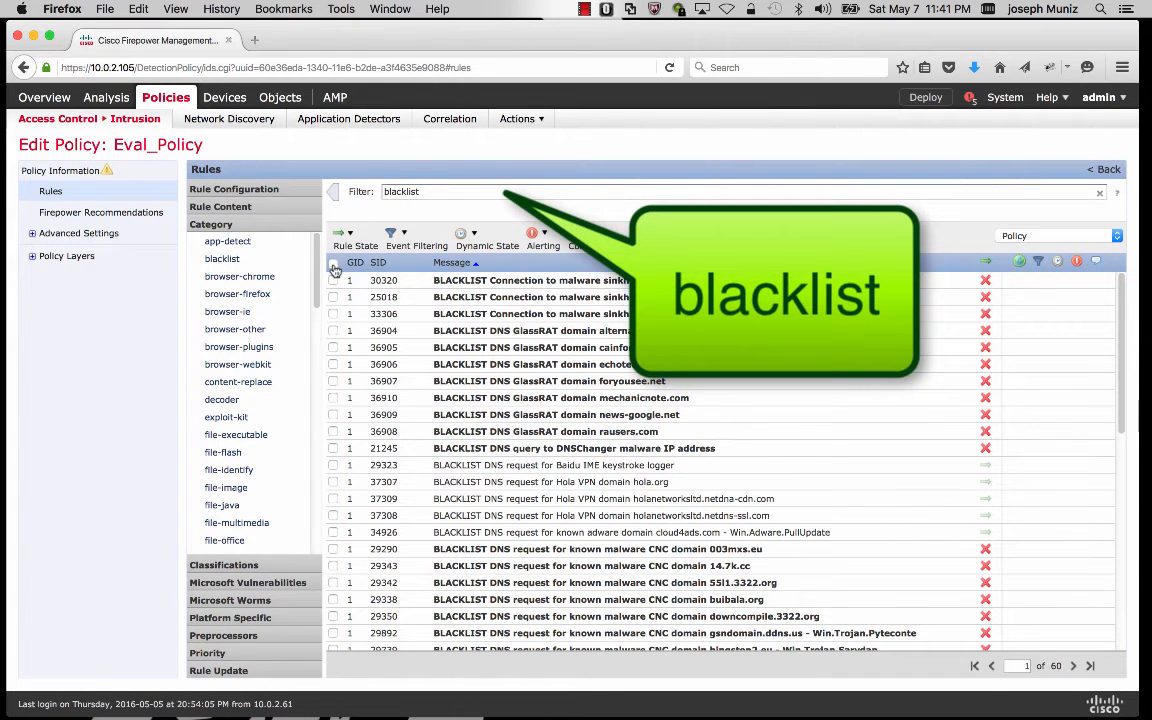
- Set the rule state of all rules matching the "blacklist" filter to Drop and Generate Events
{"action": "left_click", "coordinate": [334, 263]}
{"action": "left_click", "coordinate": [348, 238]}
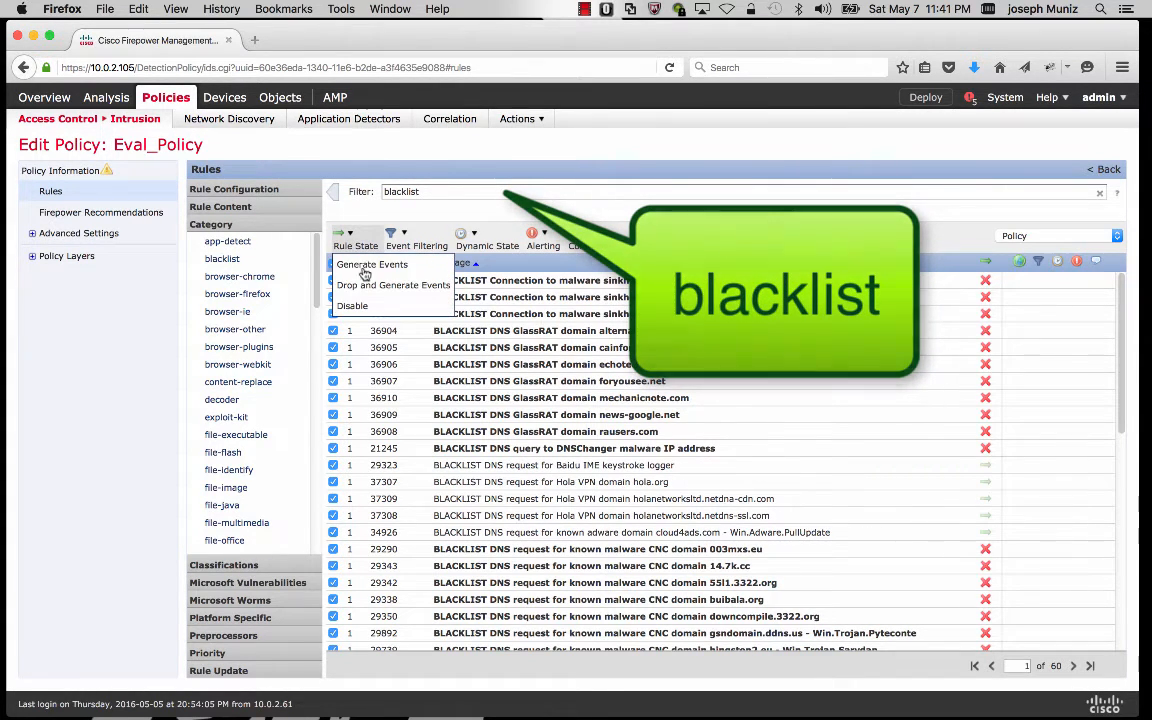
{"action": "left_click", "coordinate": [365, 285]}
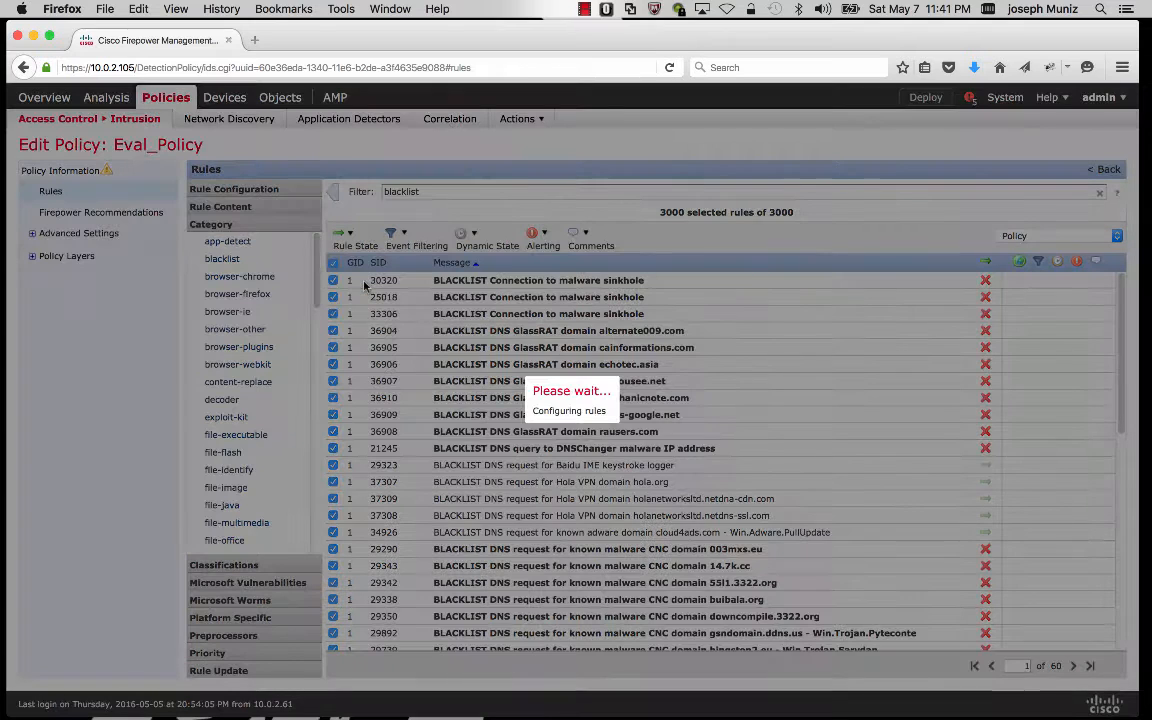
{"action": "left_click", "coordinate": [659, 427]}
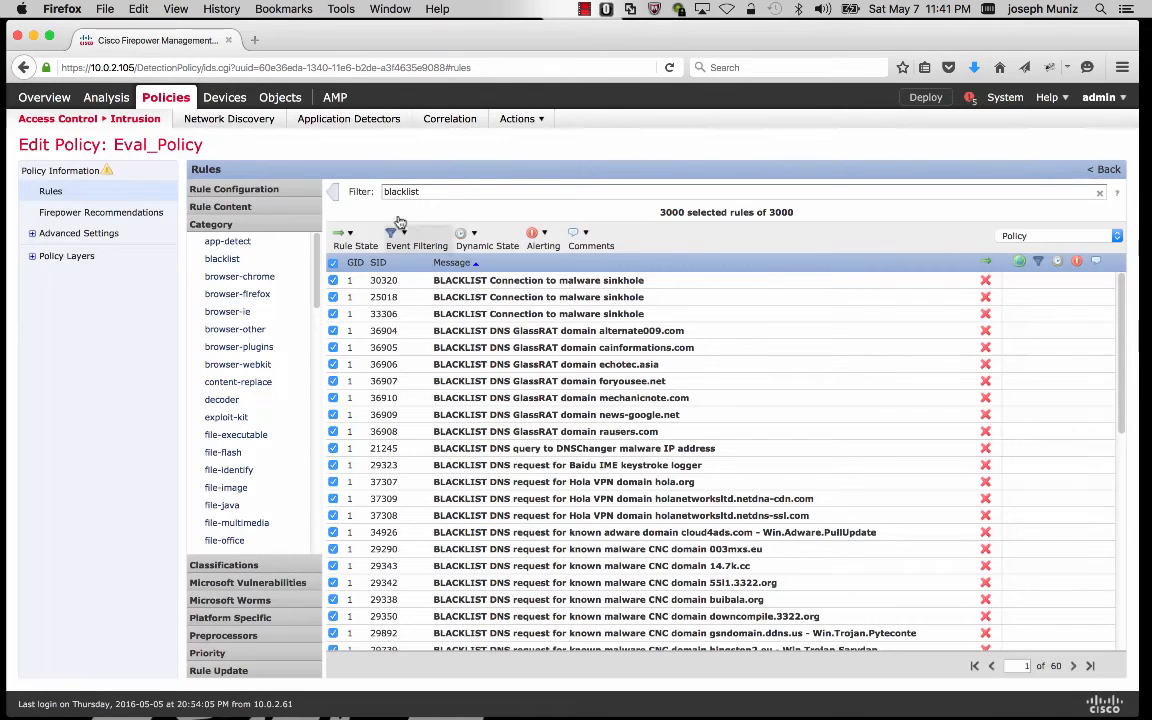
- Filter the rules by "PUA" and set all matching rules to Drop and Generate Events
{"action": "double_click", "coordinate": [401, 192]}
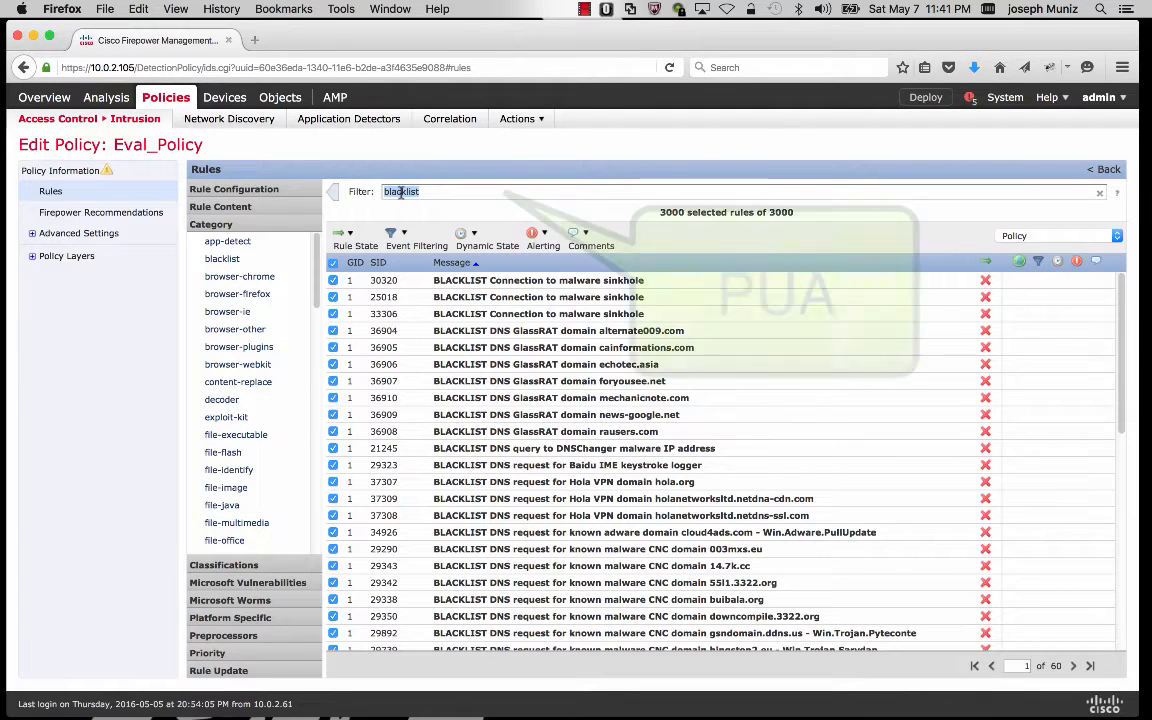
{"action": "type", "text": "PUA"}
{"action": "key", "text": "Return"}
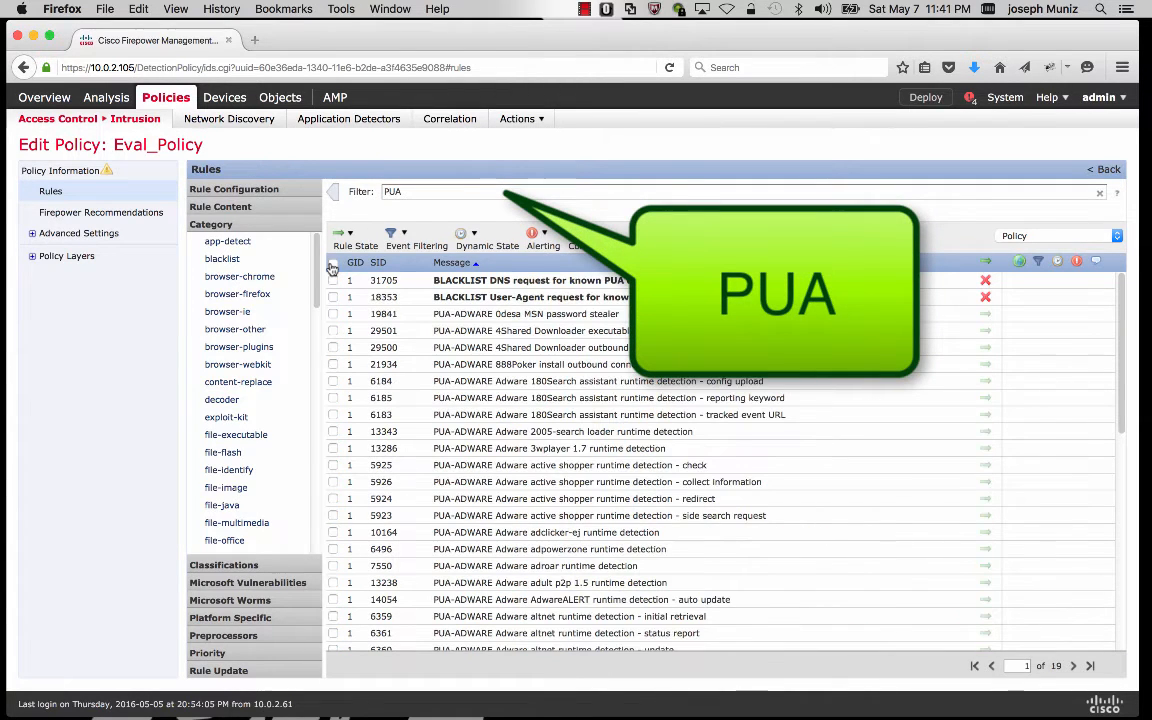
{"action": "left_click", "coordinate": [345, 234]}
{"action": "left_click", "coordinate": [363, 284]}
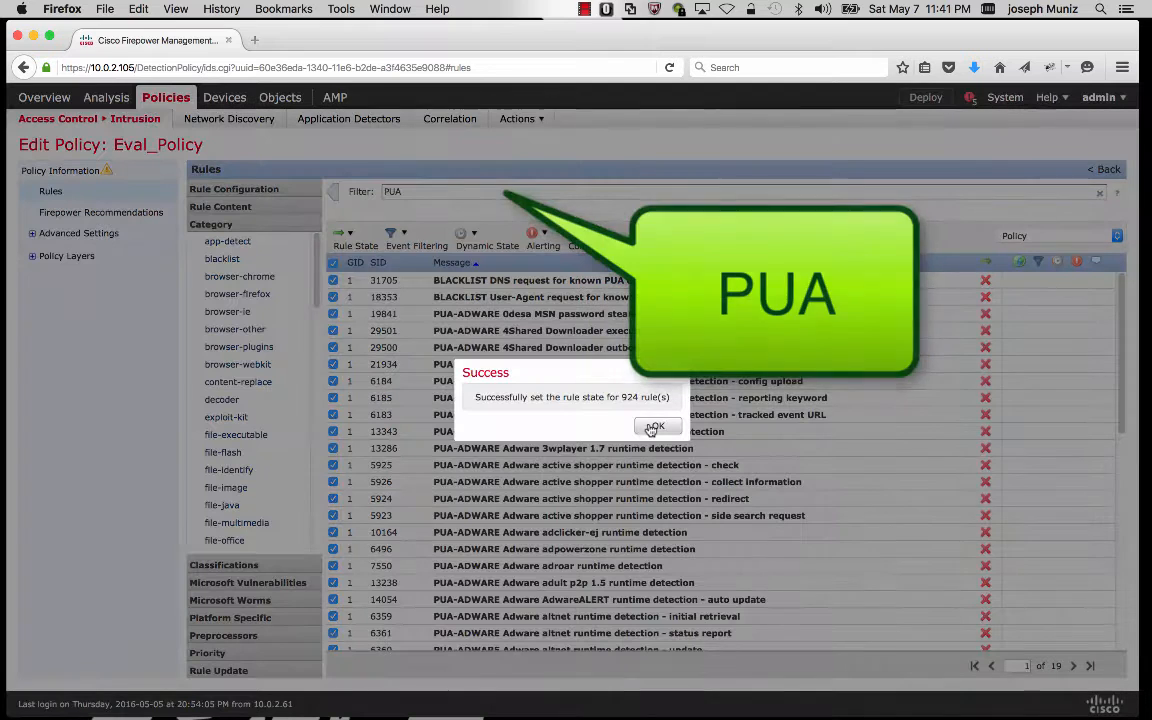
{"action": "left_click", "coordinate": [653, 427]}
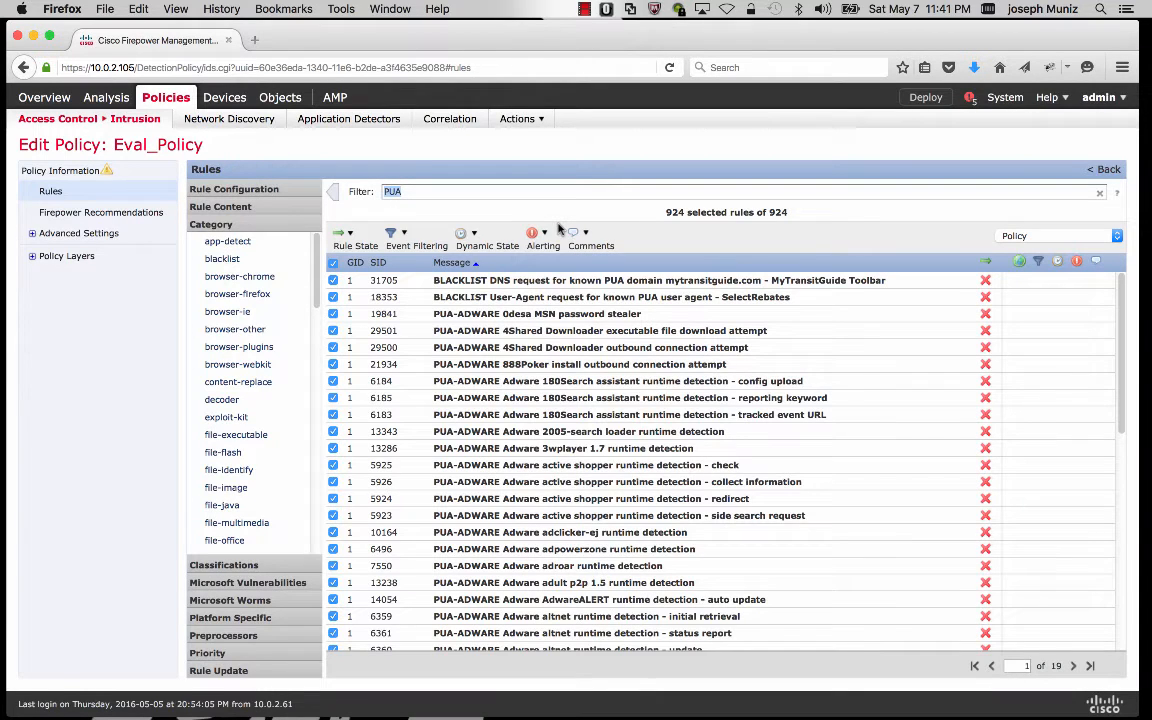
- Filter the rules by "Indicator of compromise" and set all matching rules to Drop and Generate Events
{"action": "type", "text": "Indicat"}
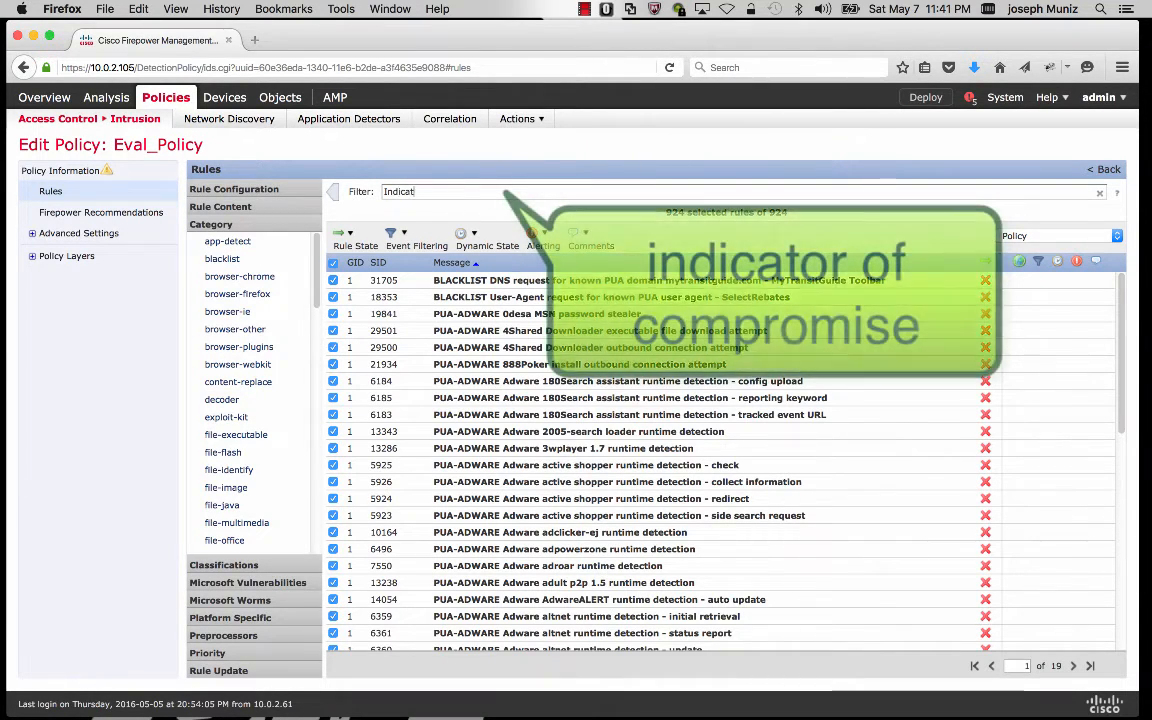
{"action": "type", "text": "or of compr"}
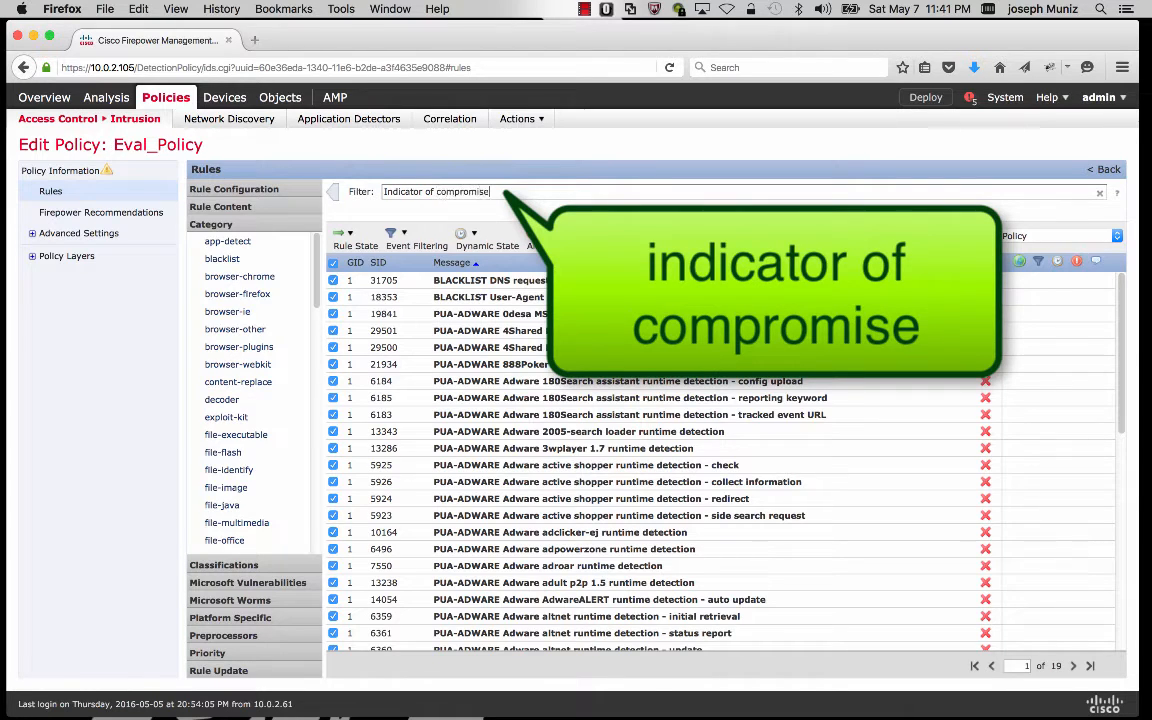
{"action": "type", "text": "omise"}
{"action": "key", "text": "Return"}
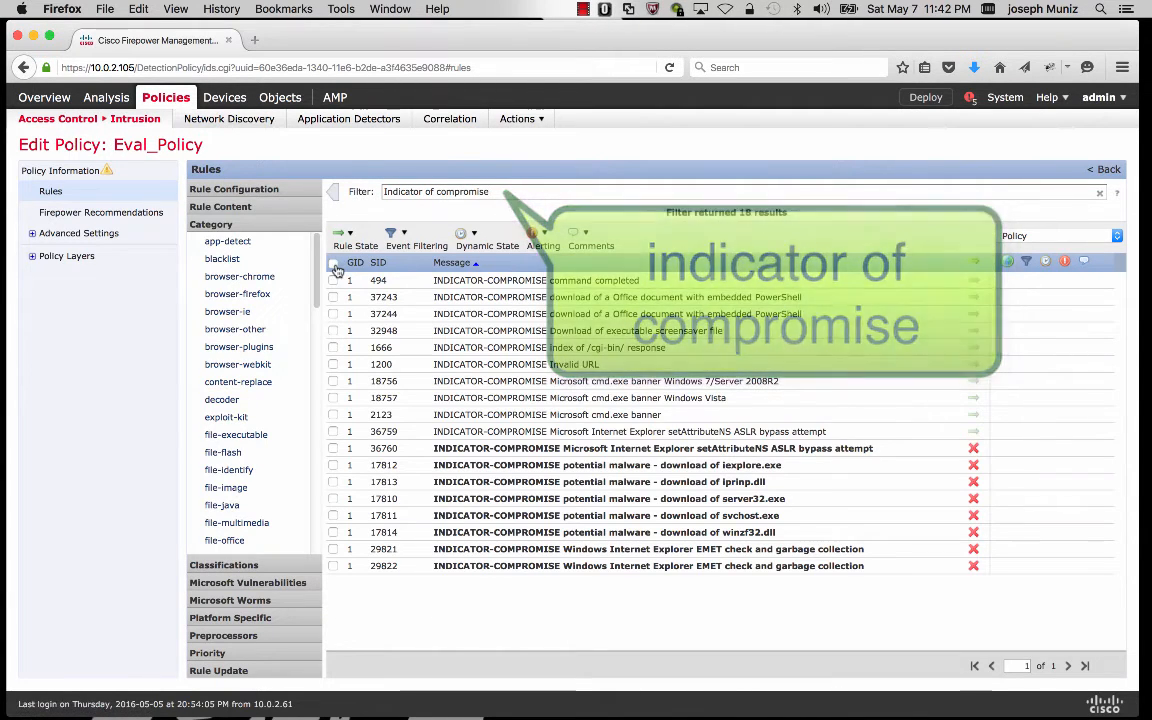
{"action": "left_click", "coordinate": [334, 263]}
{"action": "left_click", "coordinate": [345, 240]}
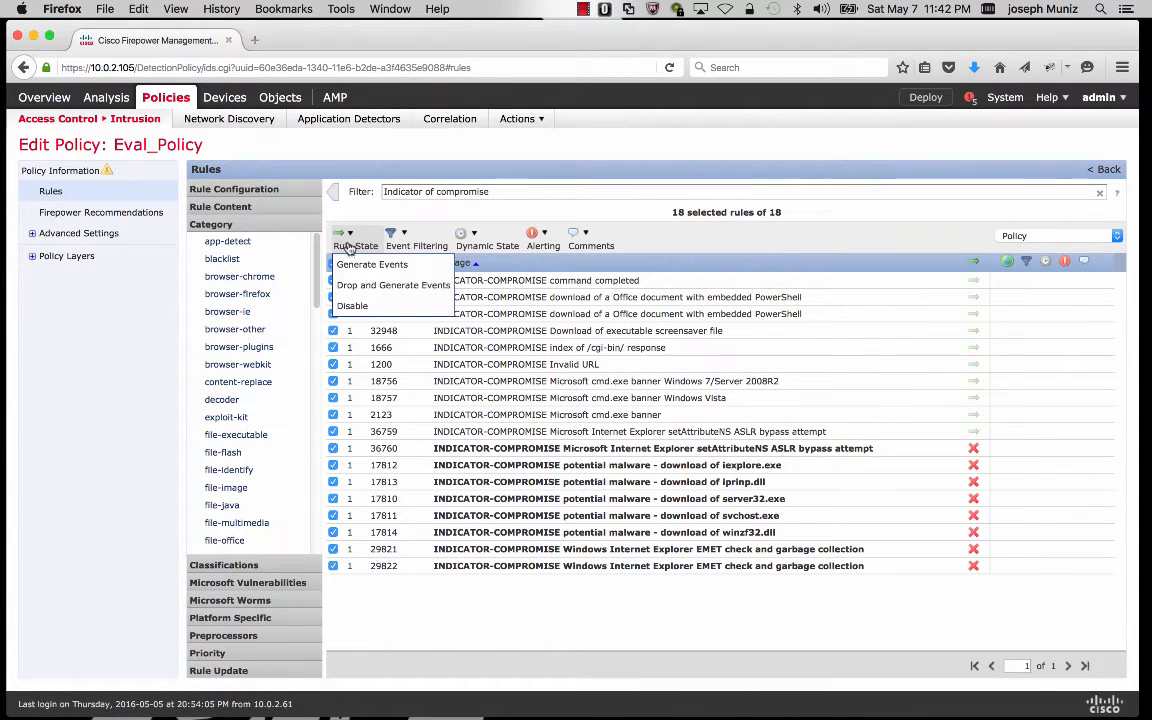
{"action": "left_click", "coordinate": [376, 287]}
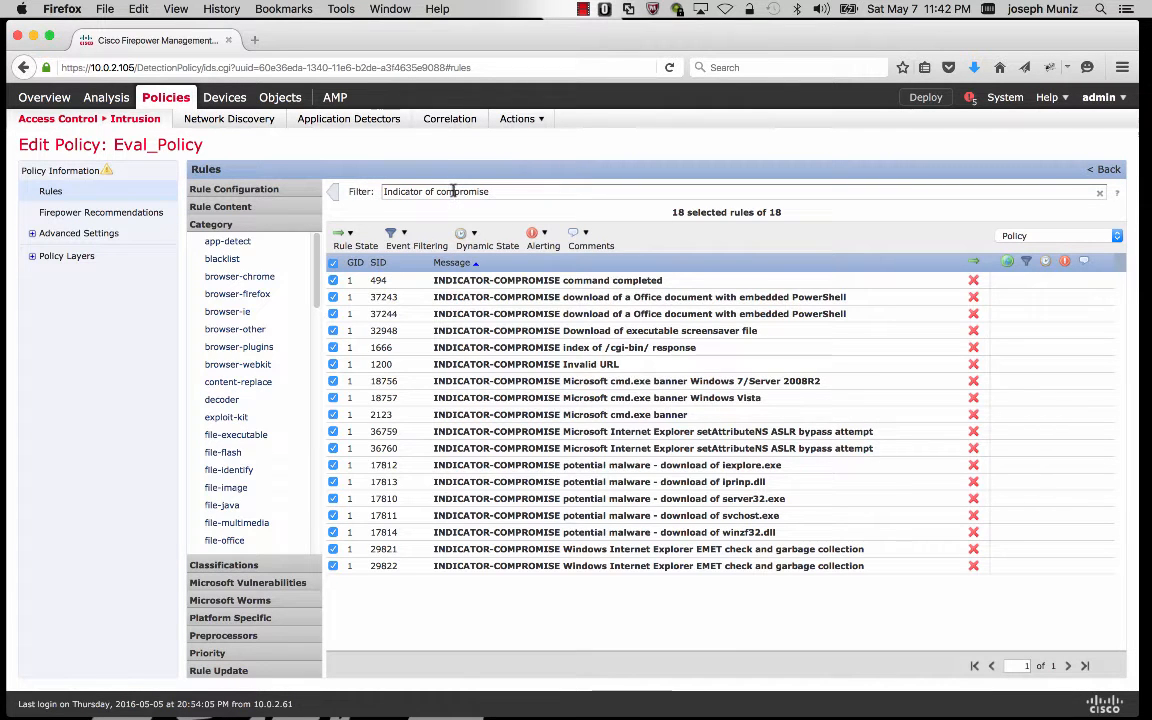
- Filter the rules by "exploit kit" and set all matching rules to Drop and Generate Events
{"action": "triple_click", "coordinate": [453, 191]}
{"action": "type", "text": "exploit kit"}
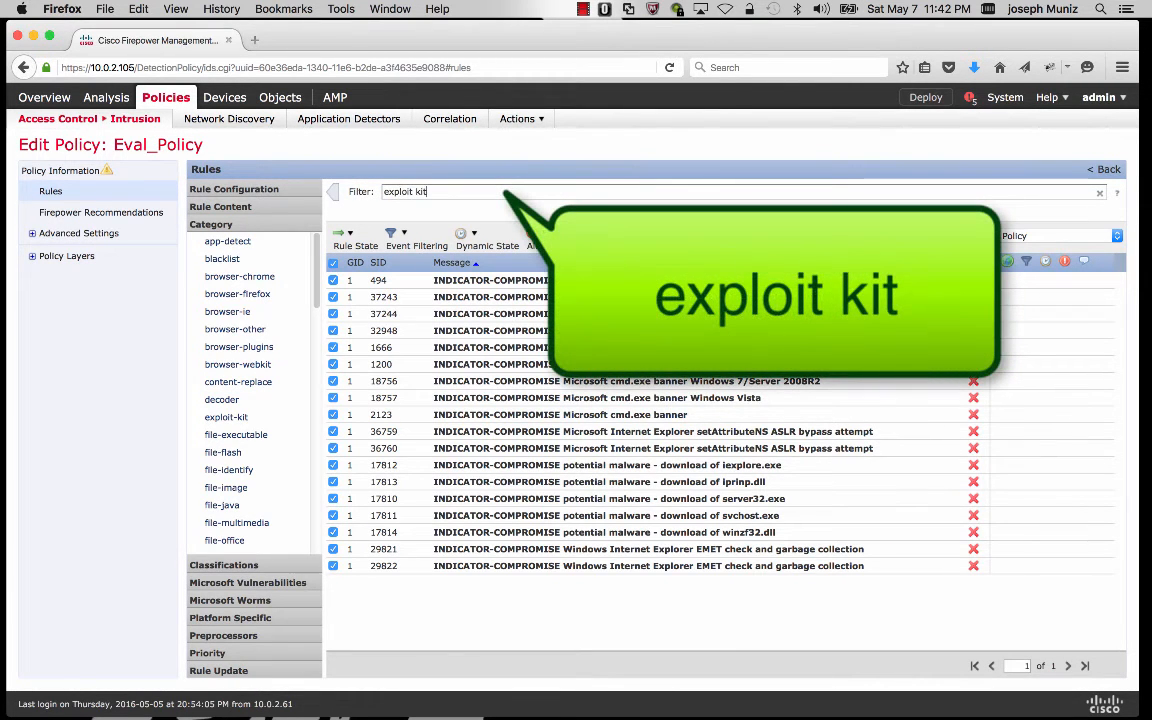
{"action": "key", "text": "Return"}
{"action": "left_click", "coordinate": [347, 243]}
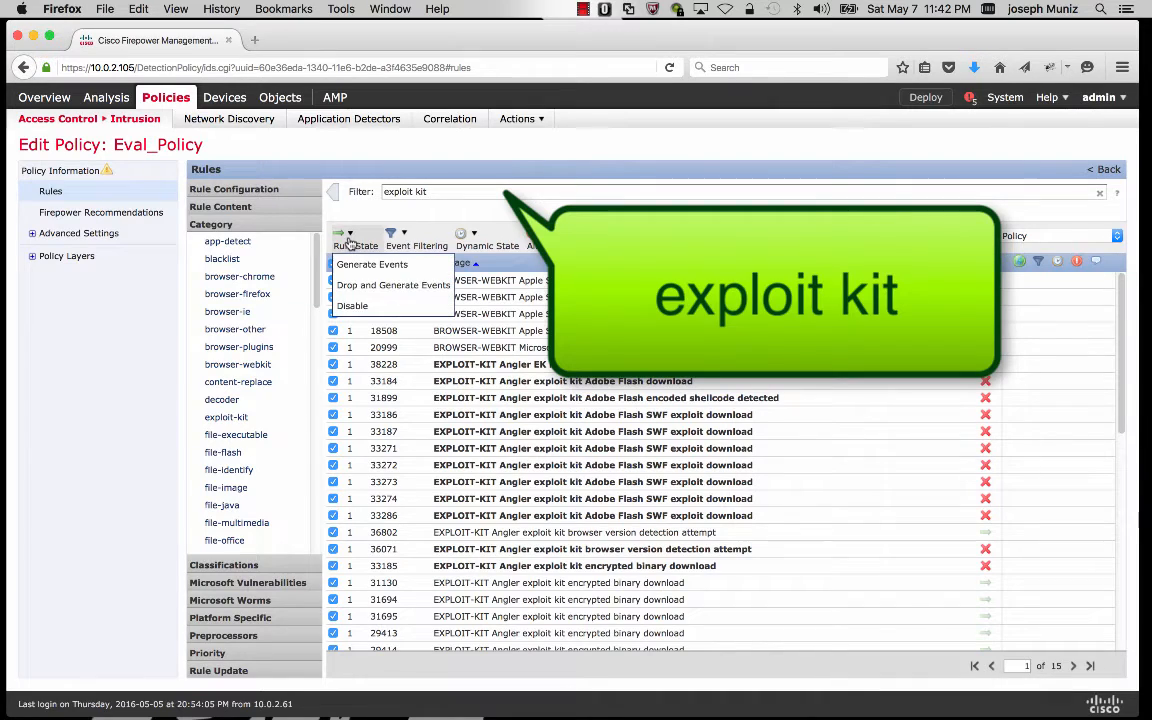
{"action": "left_click", "coordinate": [365, 285]}
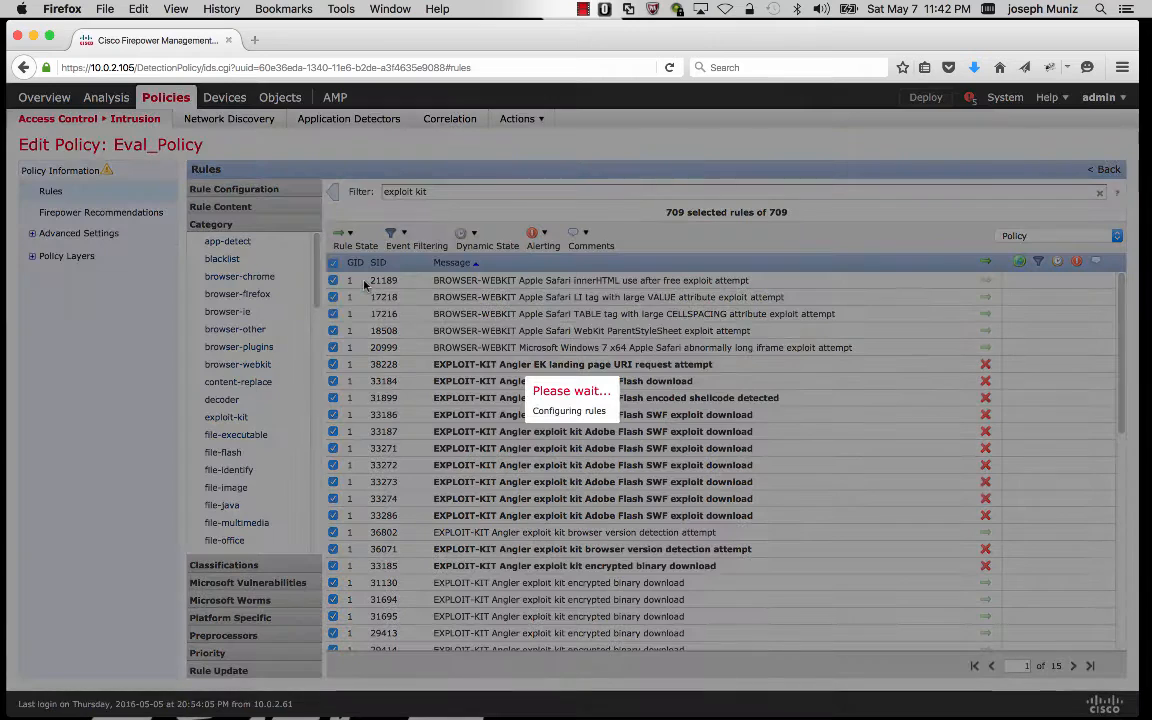
- Filter the rules by "1201" and disable only the INDICATOR-COMPROMISE 403 Forbidden rule with SID 1201
{"action": "triple_click", "coordinate": [421, 195]}
{"action": "type", "text": "1201"}
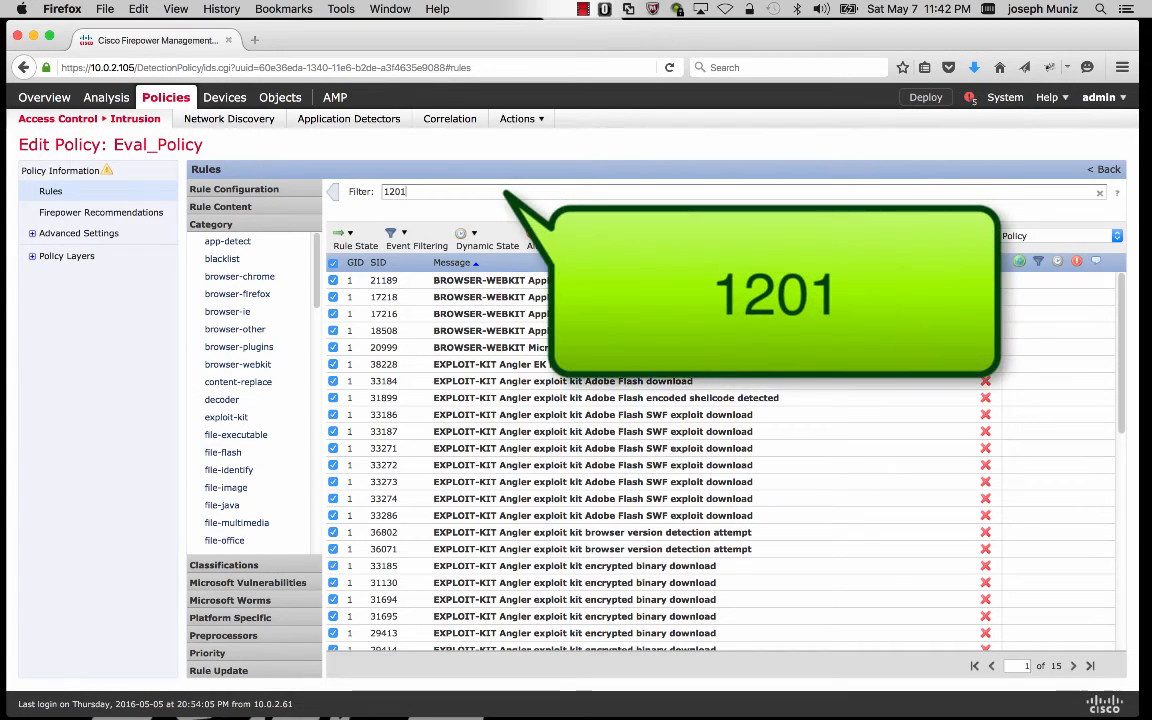
{"action": "key", "text": "Return"}
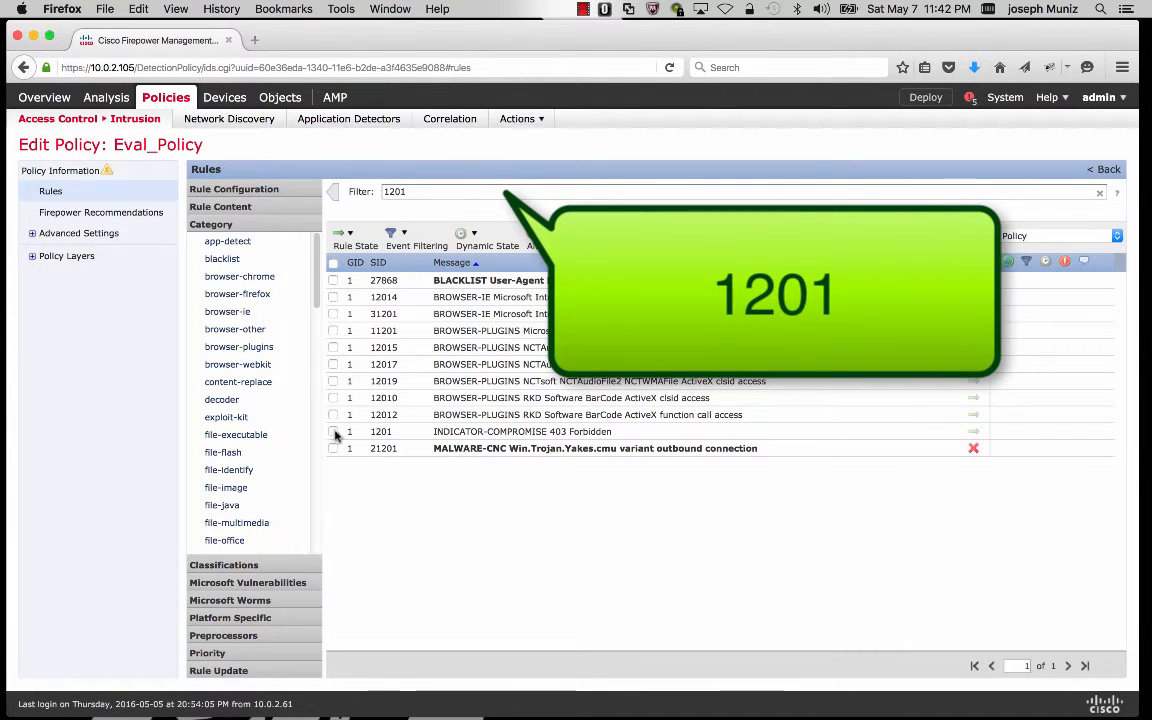
{"action": "left_click", "coordinate": [333, 432]}
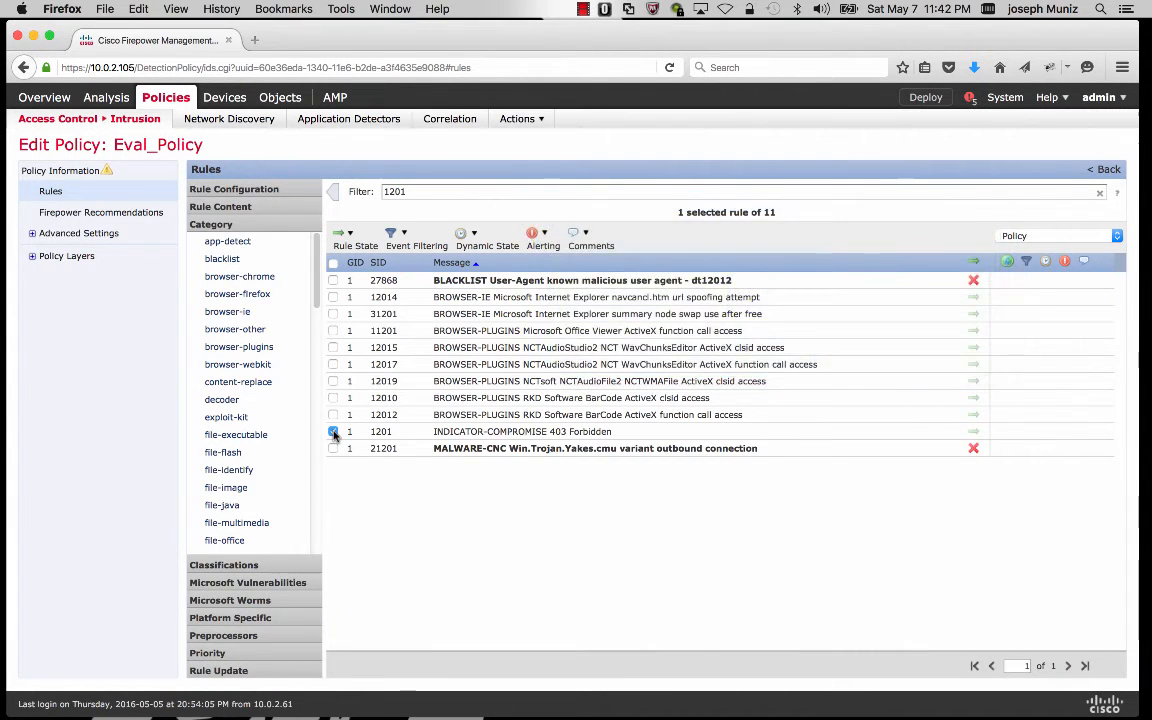
{"action": "left_click", "coordinate": [367, 244]}
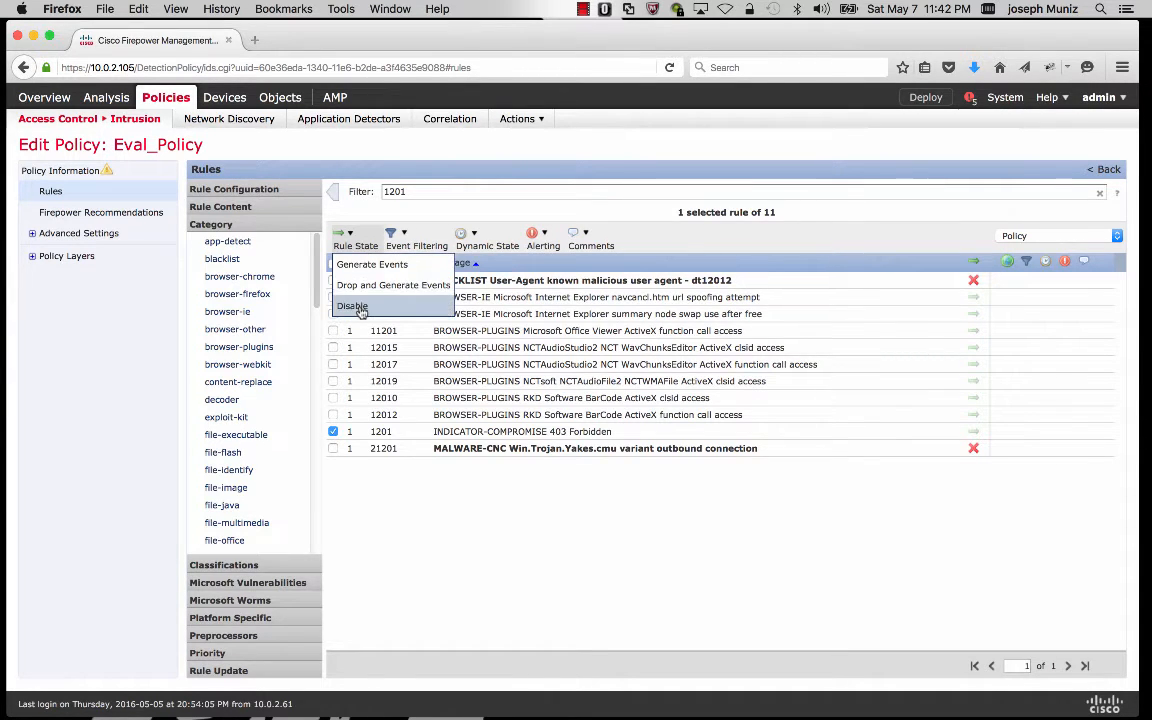
{"action": "left_click", "coordinate": [342, 303]}
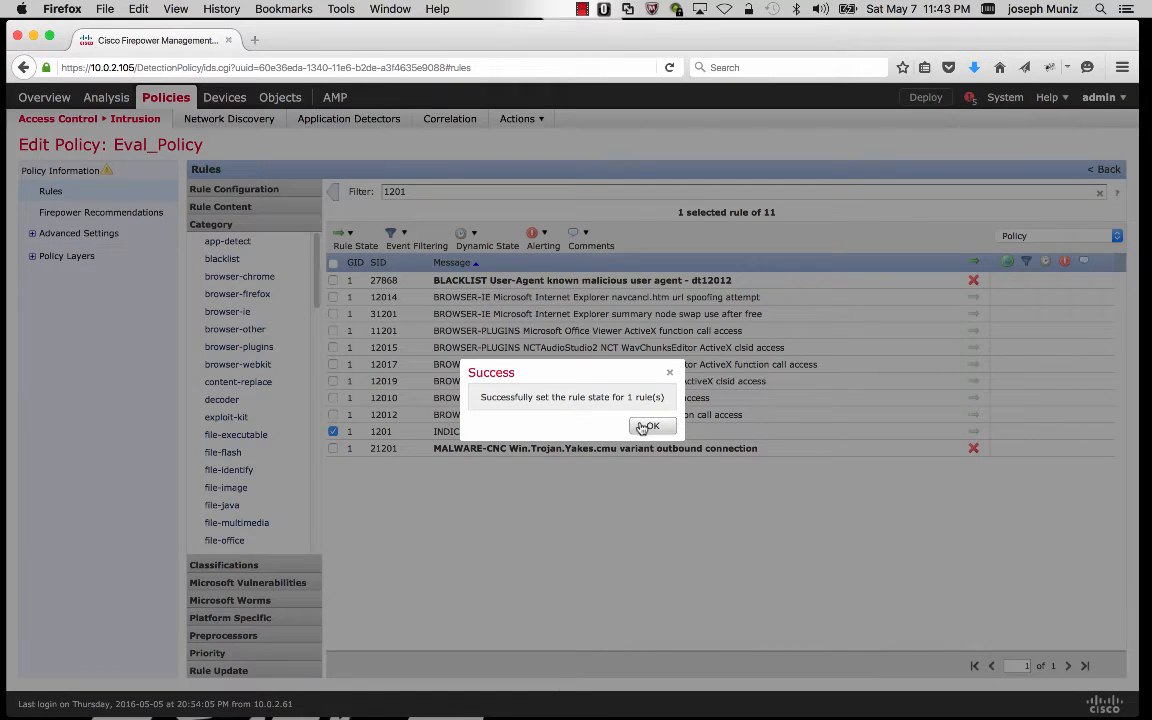
{"action": "left_click", "coordinate": [647, 427]}
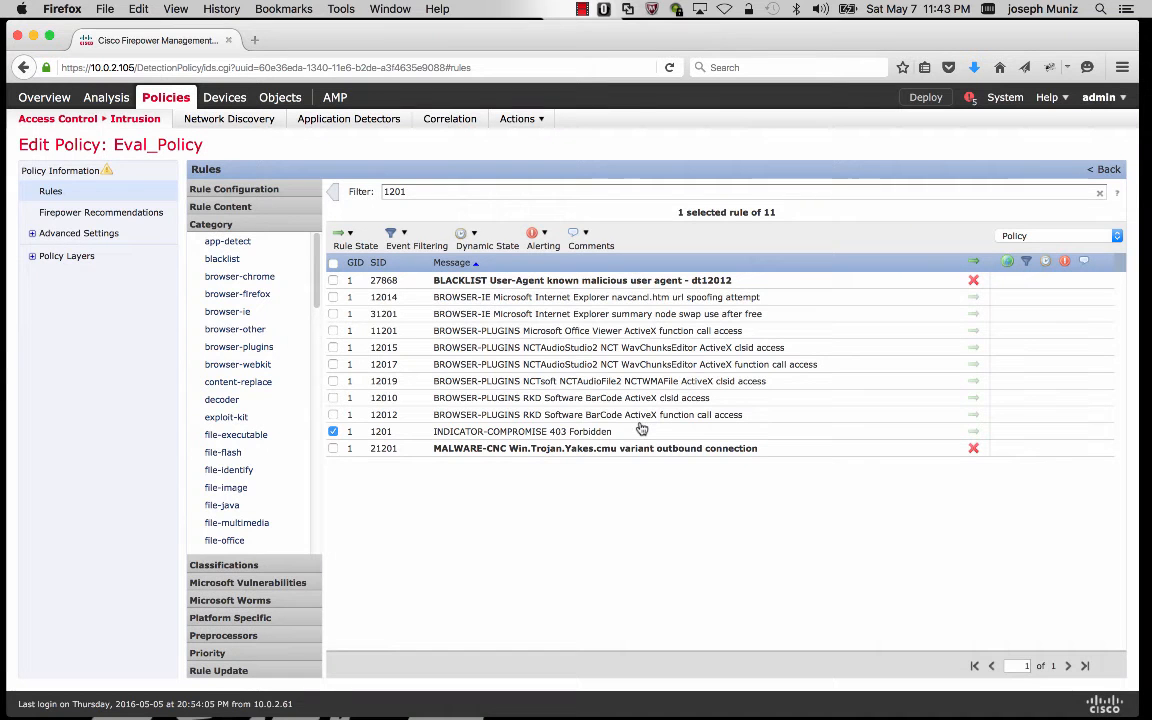
- Commit the intrusion policy changes from the policy information page, leaving the description of changes blank
{"action": "left_click", "coordinate": [66, 175]}
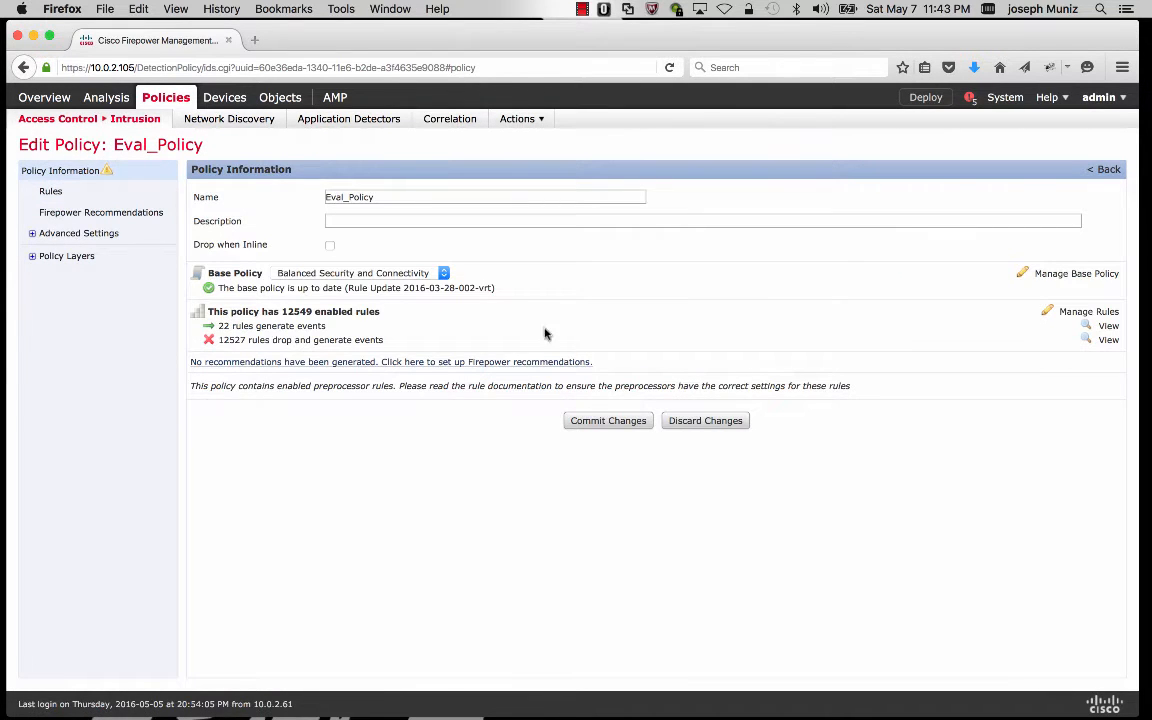
{"action": "left_click", "coordinate": [580, 424]}
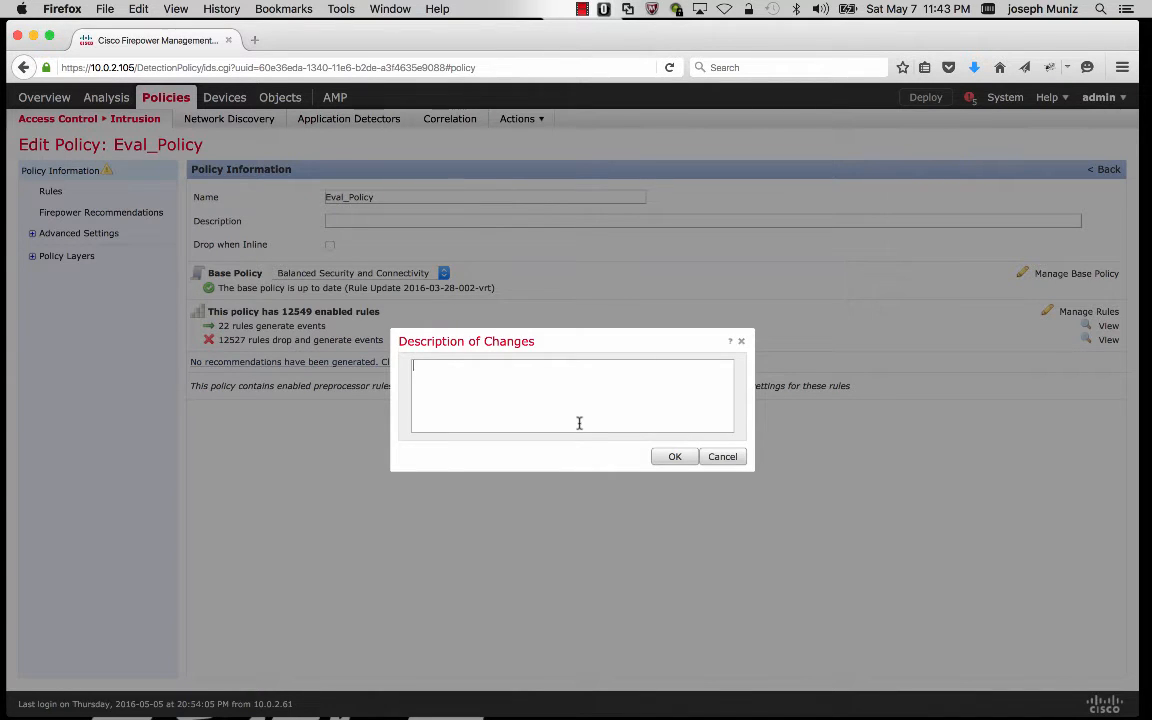
{"action": "left_click", "coordinate": [672, 456]}
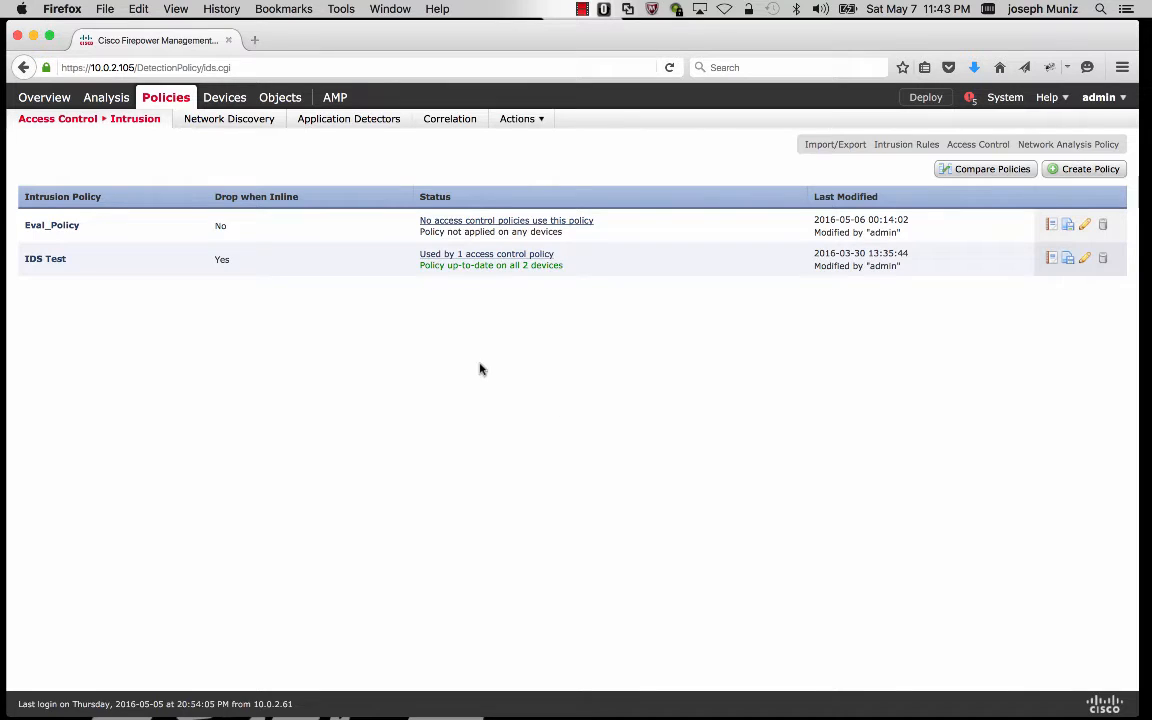
- Create a new malware and file policy named Eval_Policy
{"action": "mouse_move", "coordinate": [62, 118]}
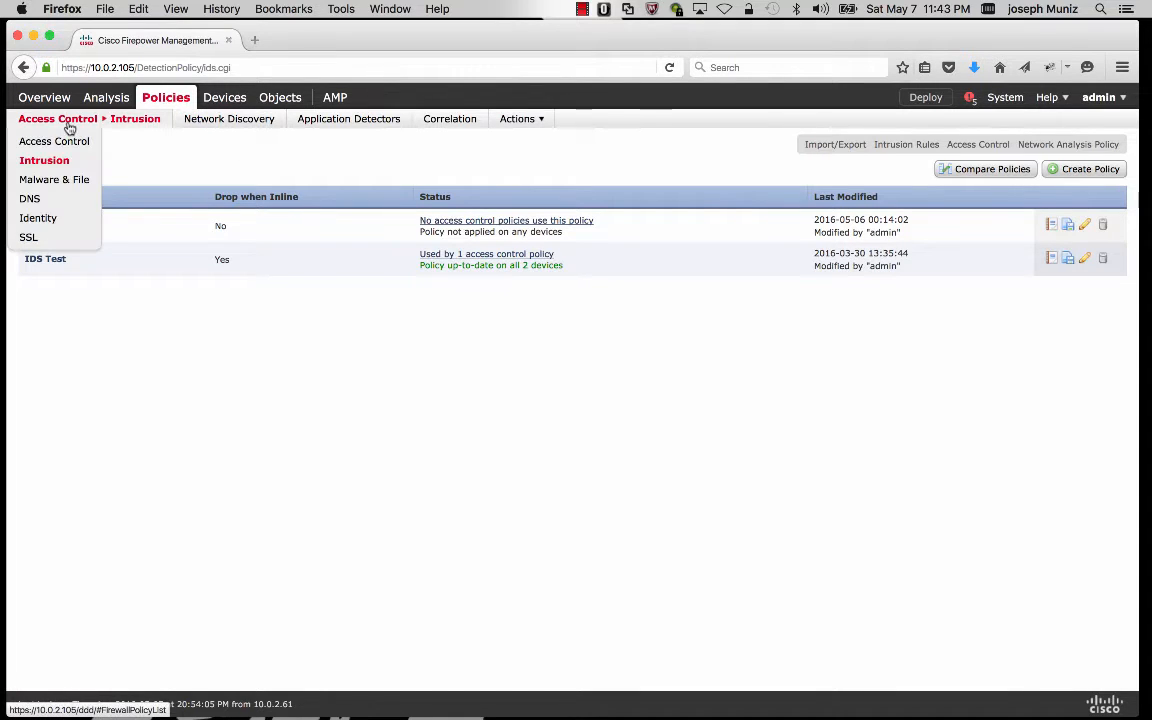
{"action": "left_click", "coordinate": [57, 185]}
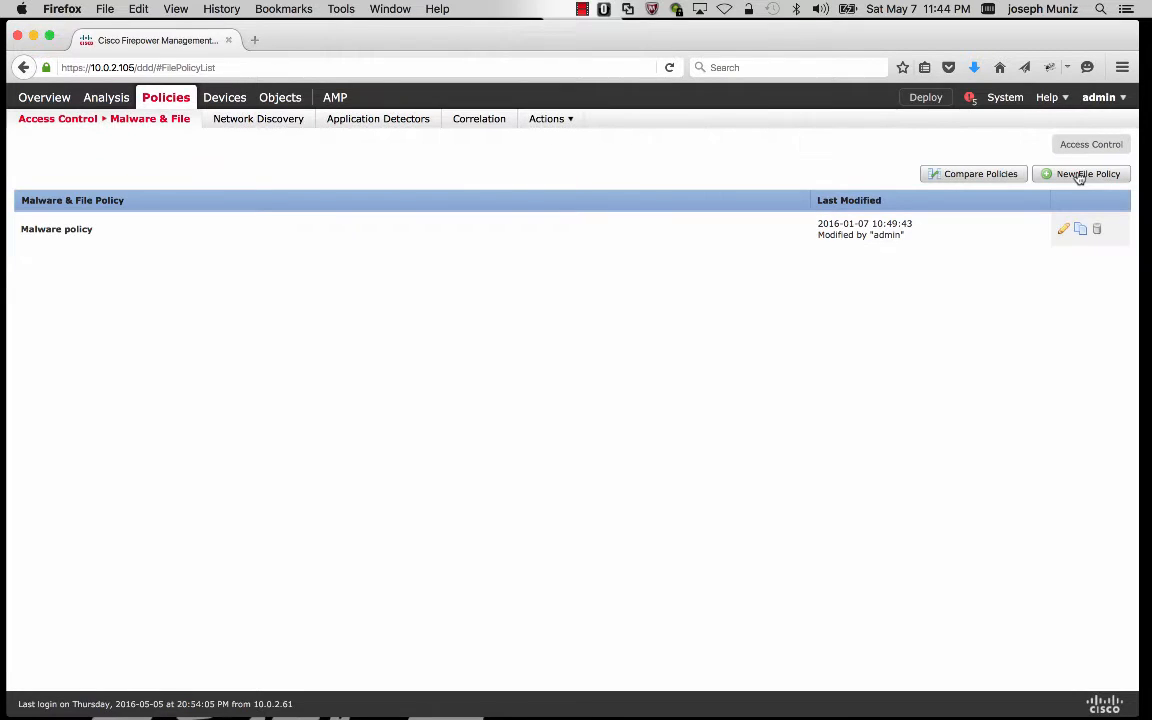
{"action": "left_click", "coordinate": [1079, 177]}
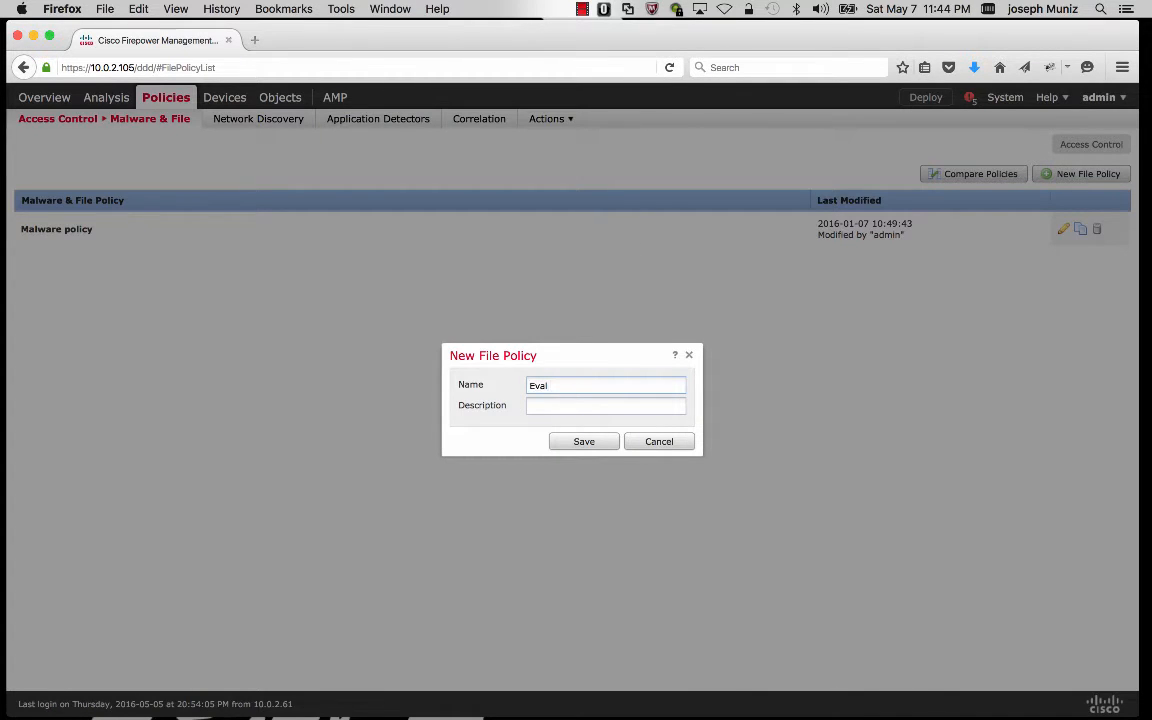
{"action": "type", "text": "y"}
{"action": "key", "text": "Return"}
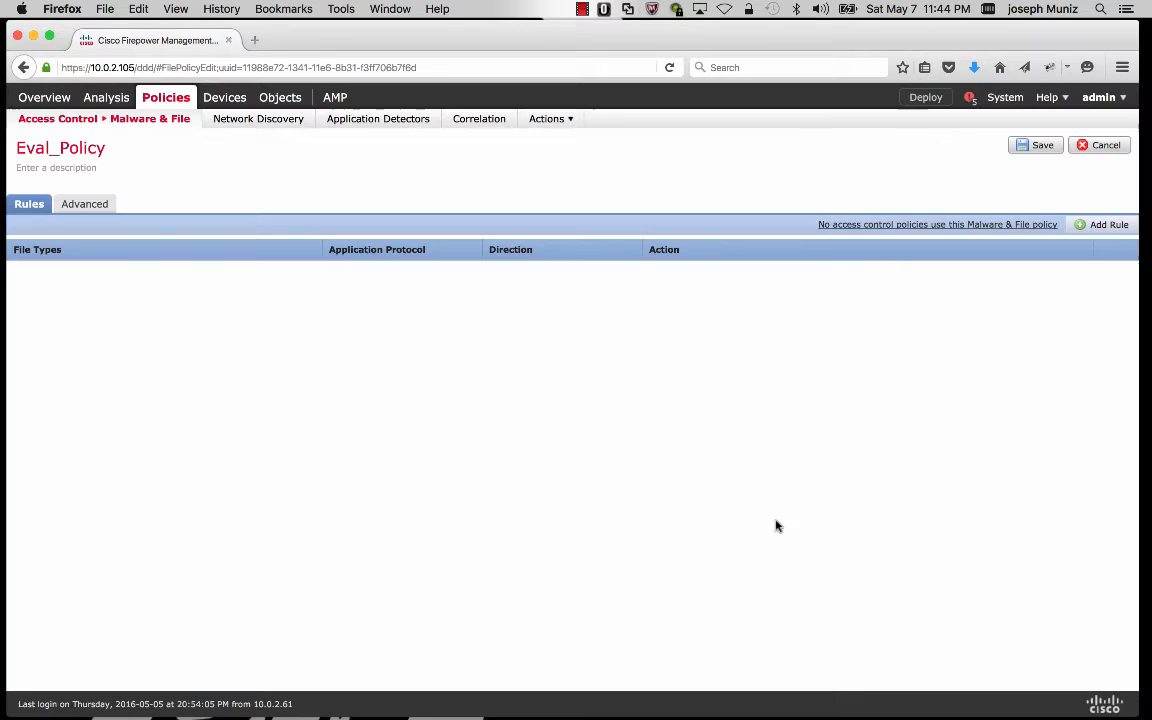
- Add a Detect Files rule to the file policy covering all types in all ten file type categories, and save the rule
{"action": "left_click", "coordinate": [1101, 227]}
{"action": "left_click", "coordinate": [232, 383]}
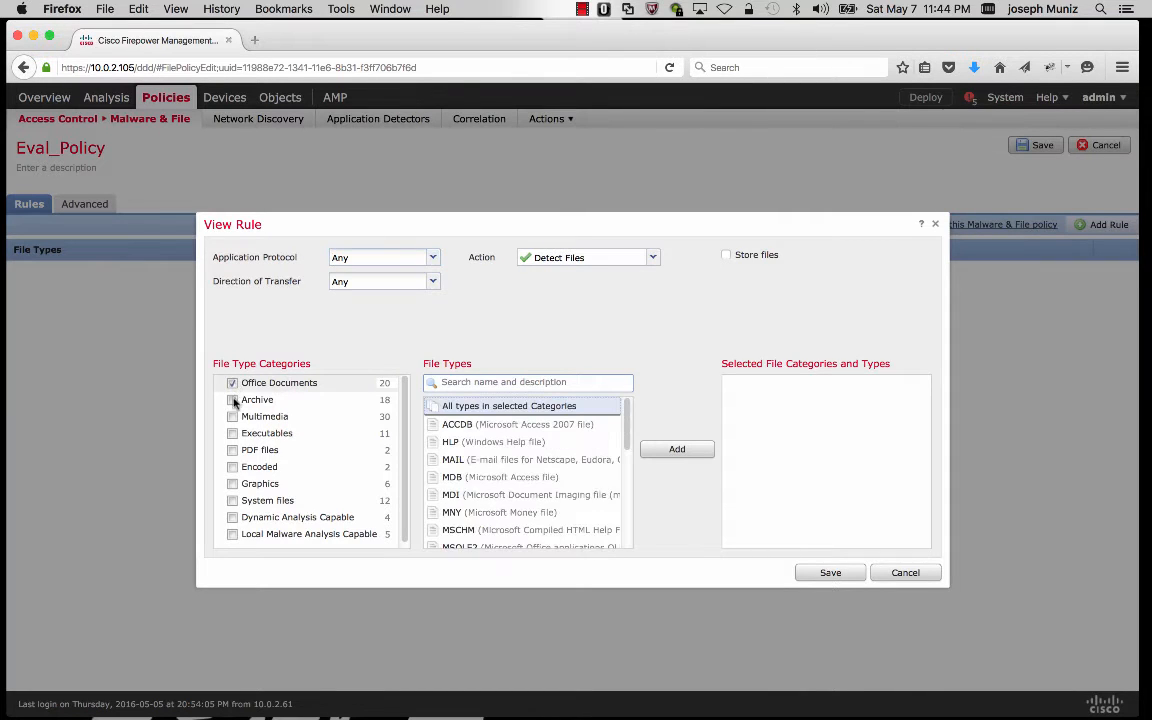
{"action": "left_click", "coordinate": [232, 399]}
{"action": "left_click", "coordinate": [232, 416]}
{"action": "left_click", "coordinate": [232, 433]}
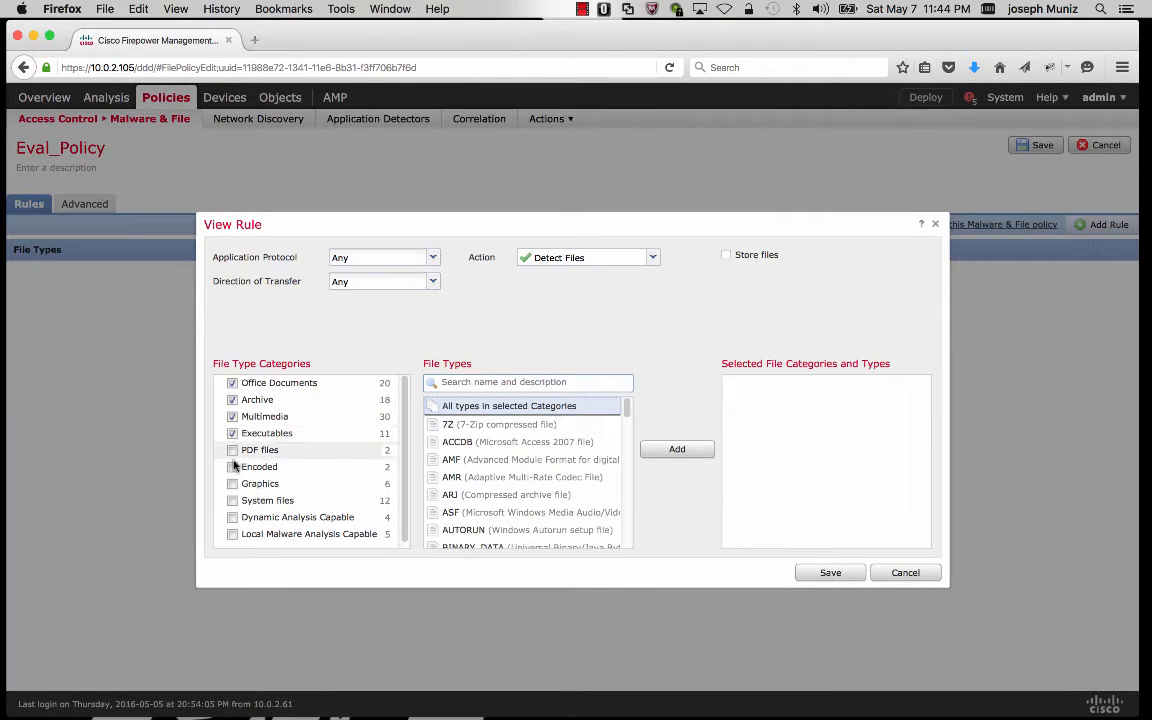
{"action": "left_click", "coordinate": [232, 450]}
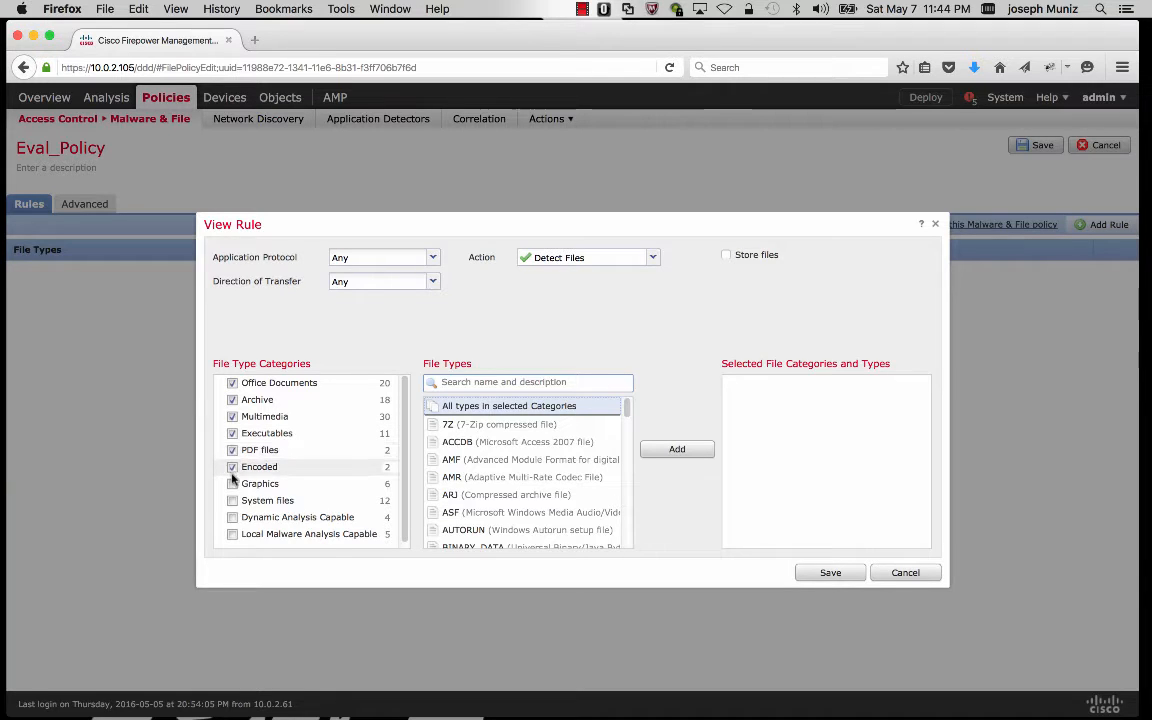
{"action": "left_click", "coordinate": [232, 467]}
{"action": "left_click", "coordinate": [232, 483]}
{"action": "left_click", "coordinate": [232, 500]}
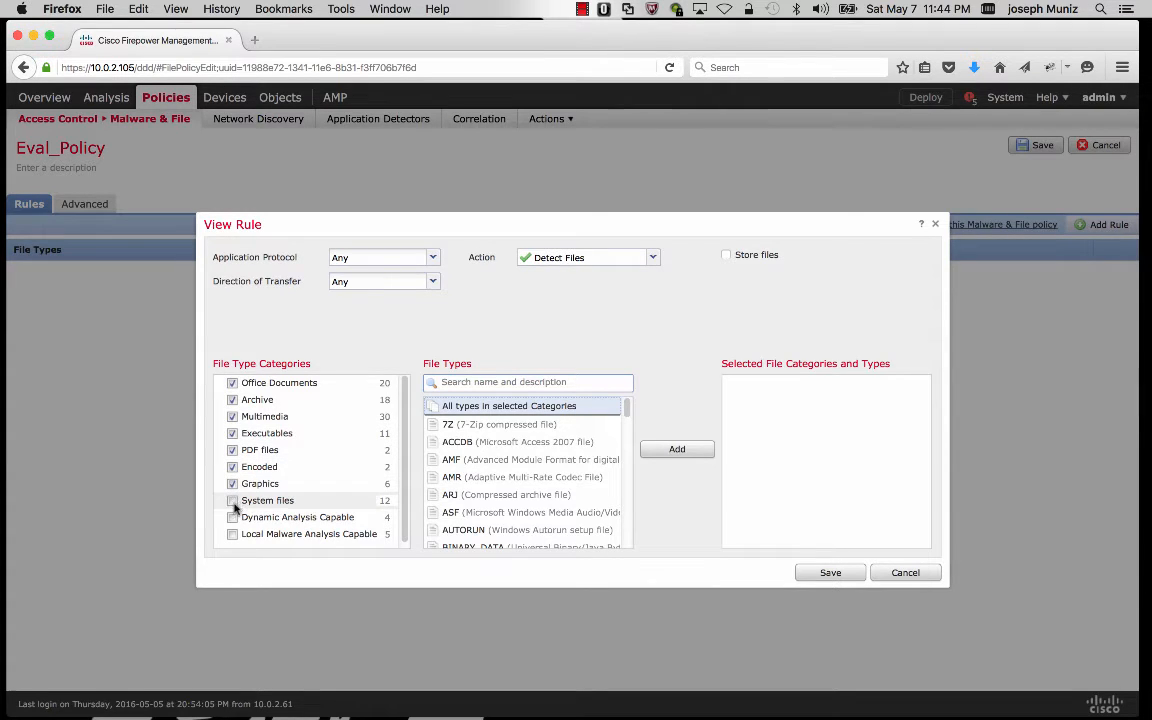
{"action": "left_click", "coordinate": [232, 517]}
{"action": "left_click", "coordinate": [232, 534]}
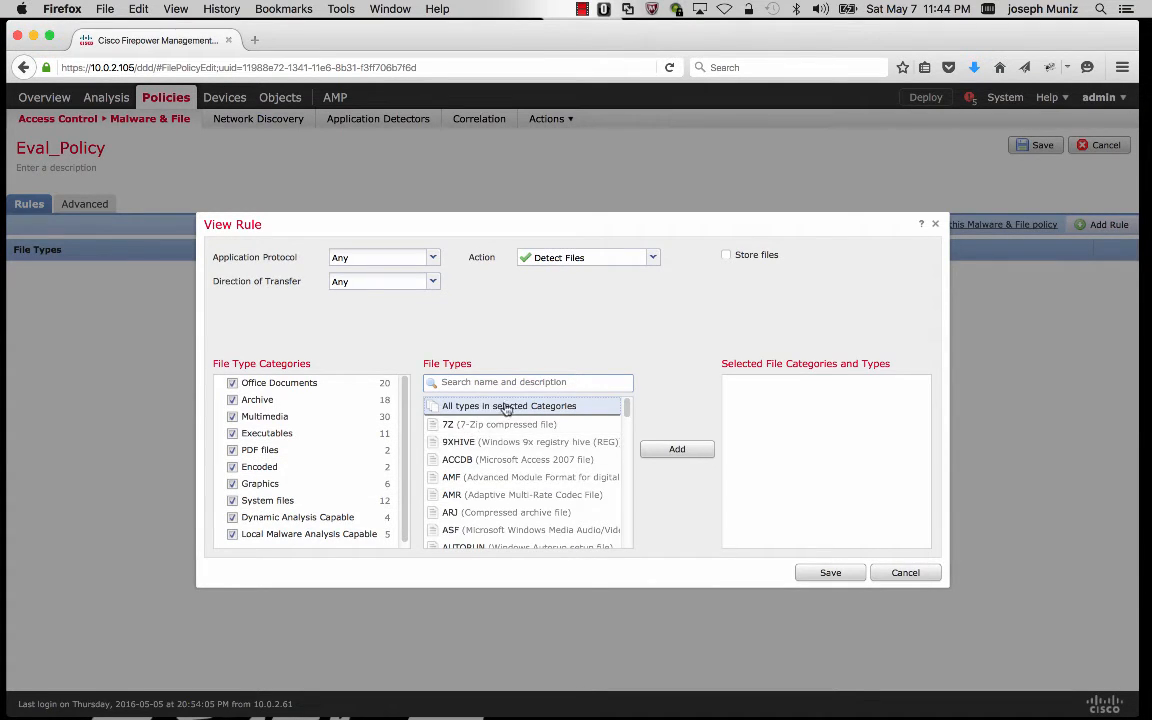
{"action": "left_click", "coordinate": [675, 451]}
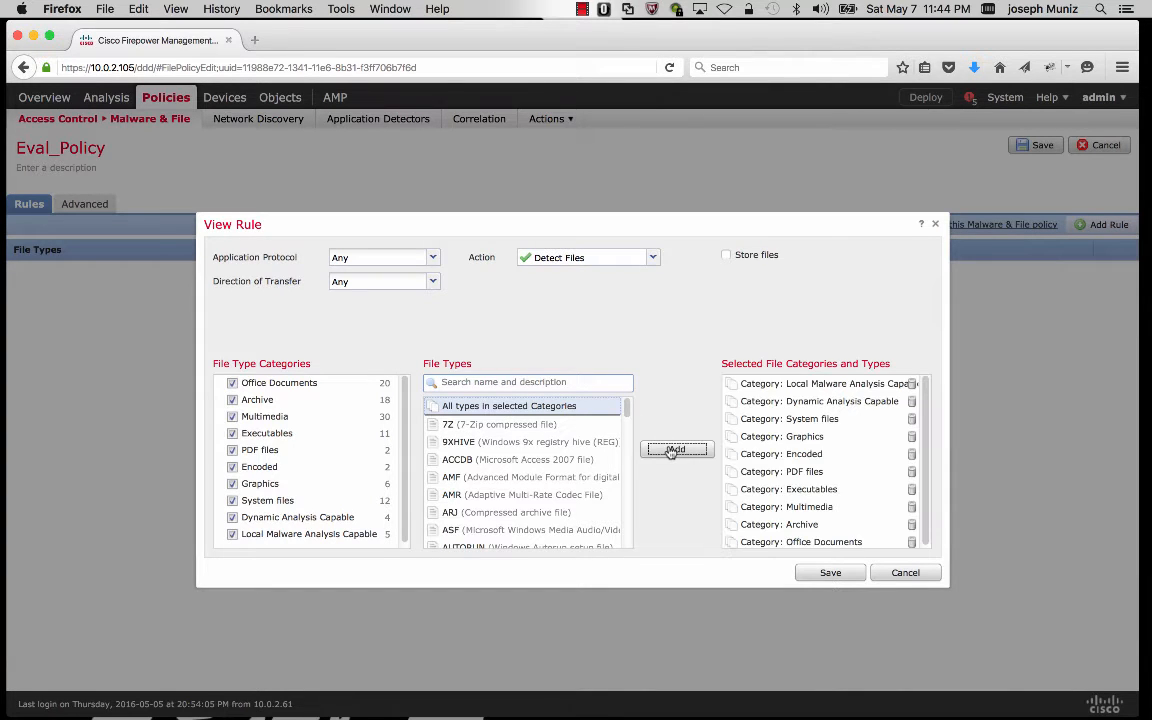
{"action": "left_click", "coordinate": [829, 573]}
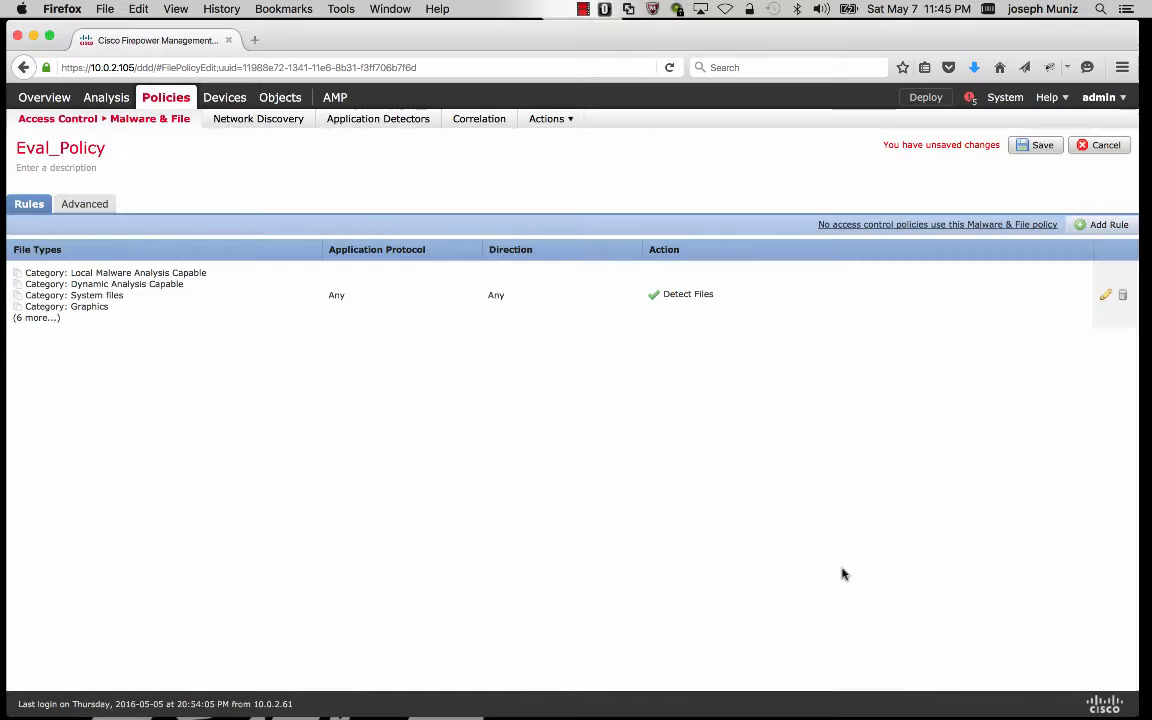
- Start a second file rule using Malware Cloud Lookup with Spero, Dynamic Analysis, Capacity Handling and Local Malware Analysis enabled, storing Unknown files
{"action": "left_click", "coordinate": [1103, 225]}
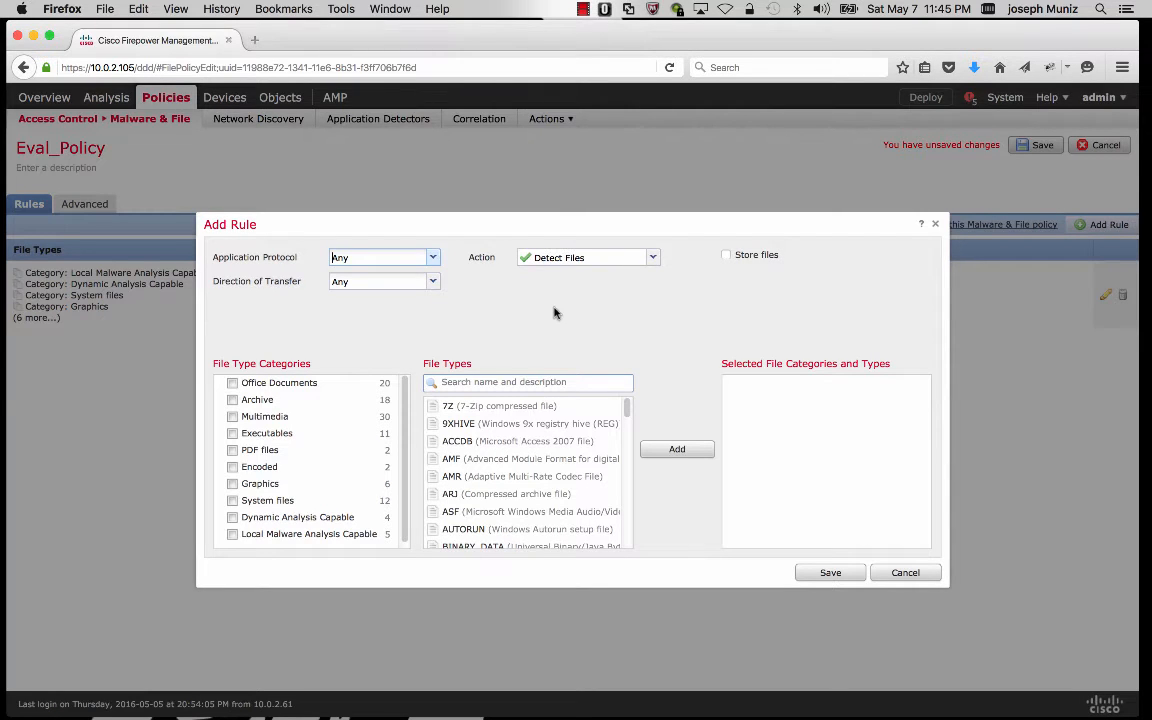
{"action": "left_click", "coordinate": [651, 261]}
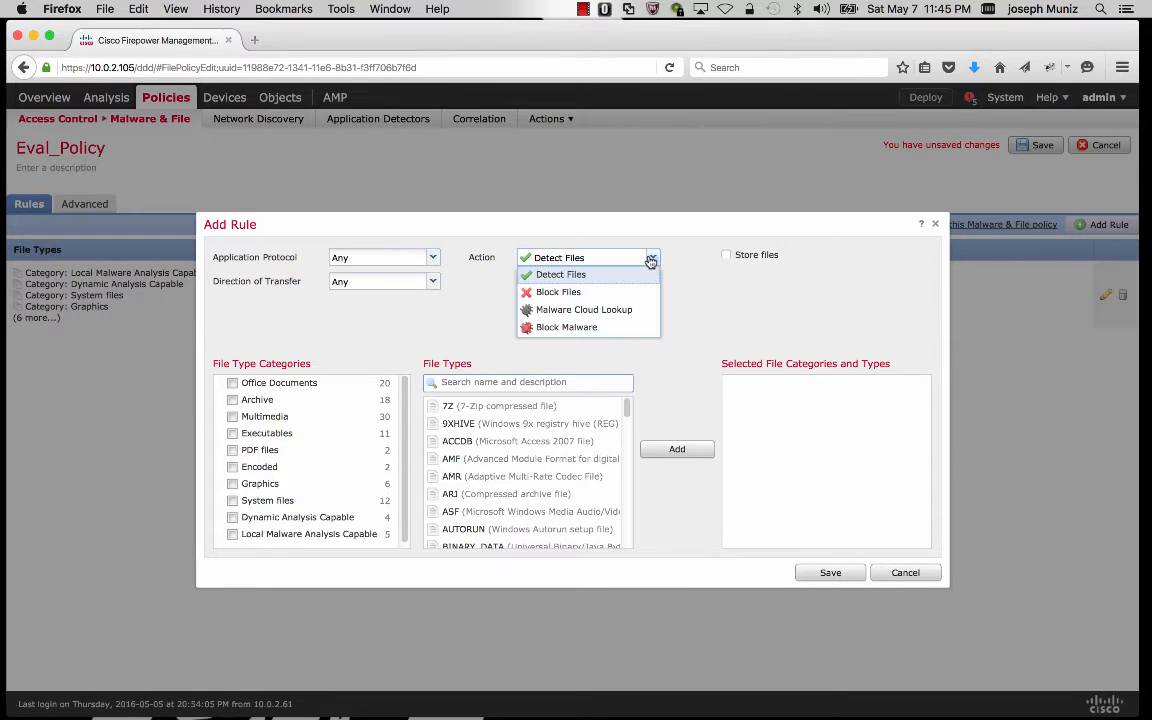
{"action": "left_click", "coordinate": [620, 311]}
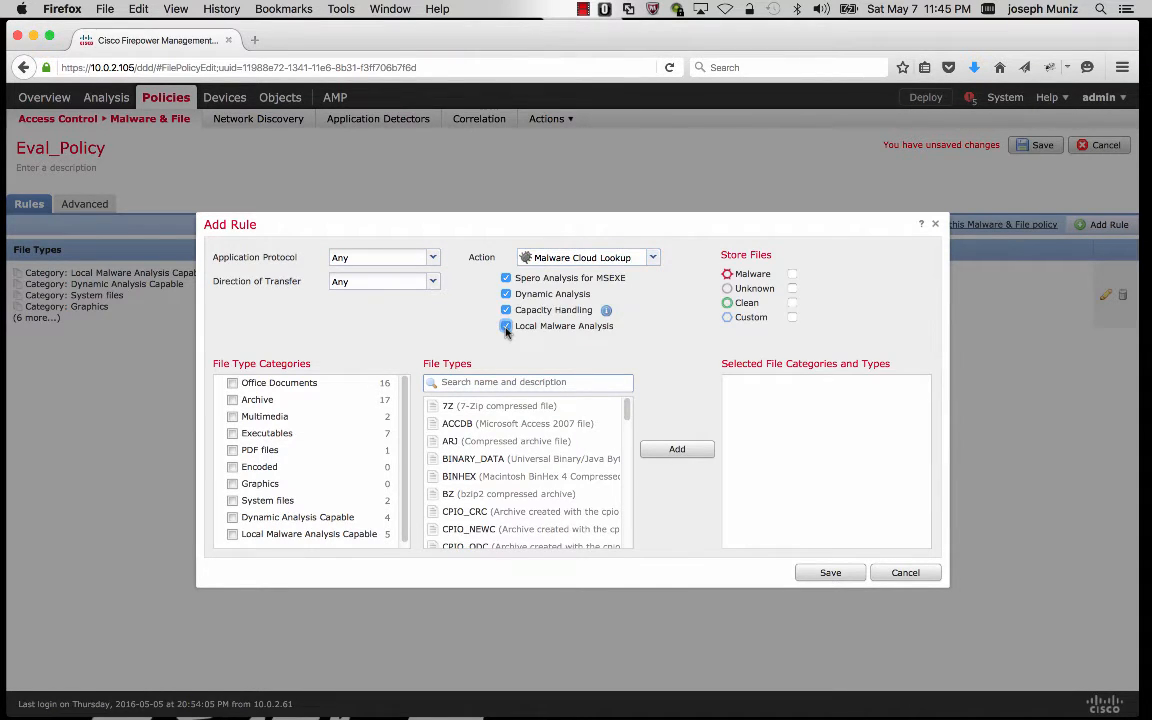
{"action": "left_click", "coordinate": [792, 289]}
- Add the Office Documents, Executables, PDF files and Dynamic Analysis Capable categories to the Malware Cloud Lookup rule and save the rule
{"action": "left_click", "coordinate": [232, 383]}
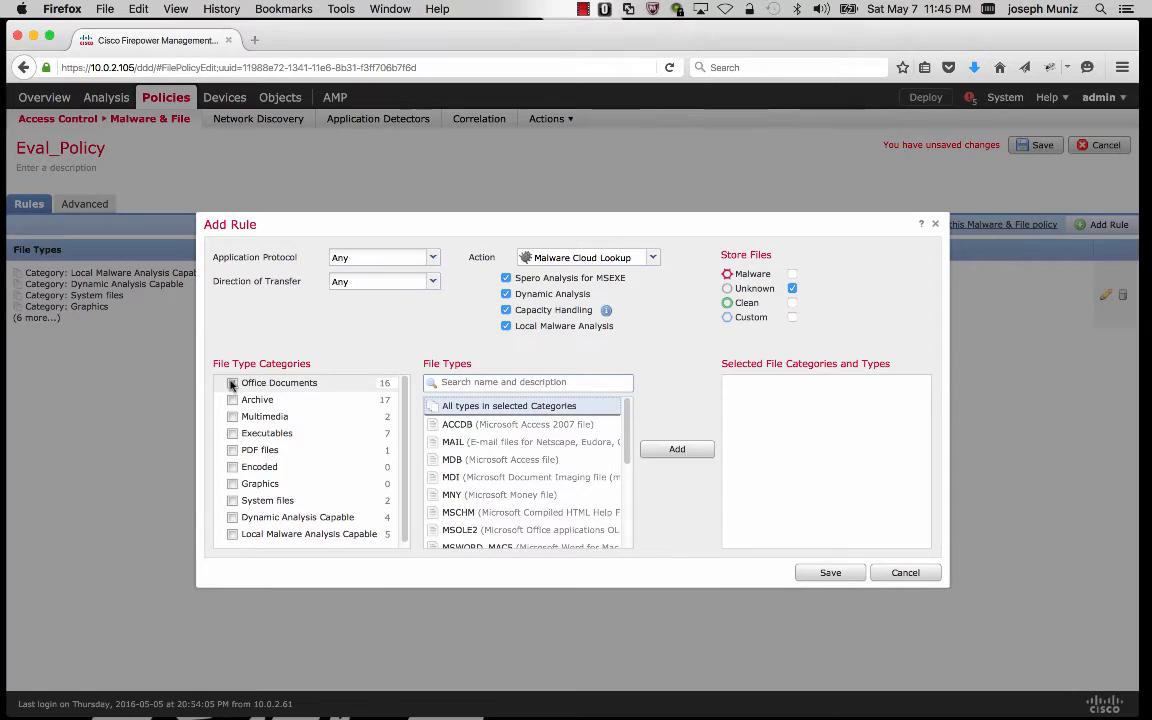
{"action": "left_click", "coordinate": [232, 433]}
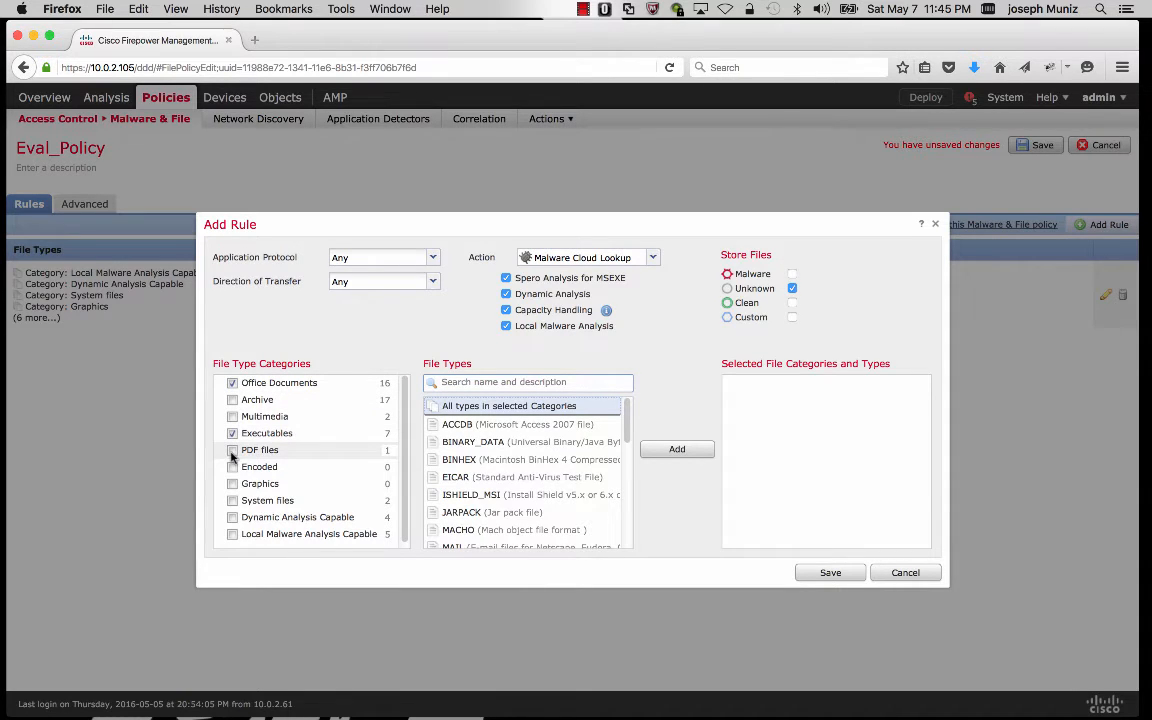
{"action": "left_click", "coordinate": [232, 450]}
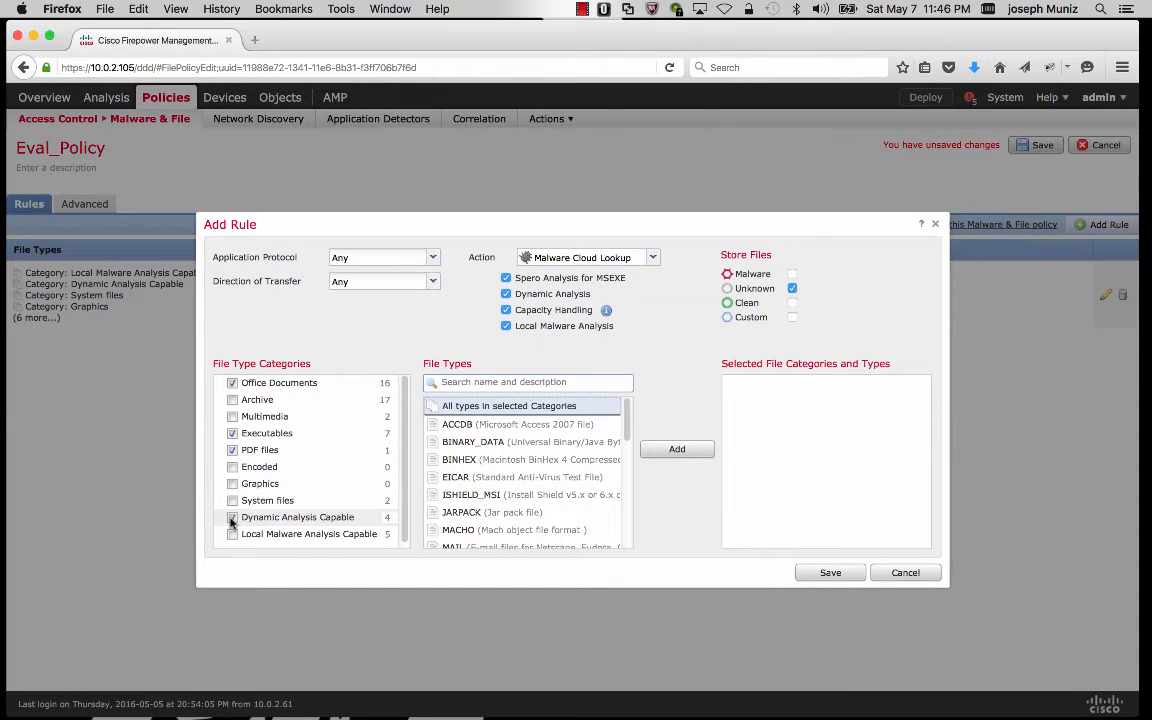
{"action": "left_click", "coordinate": [232, 517]}
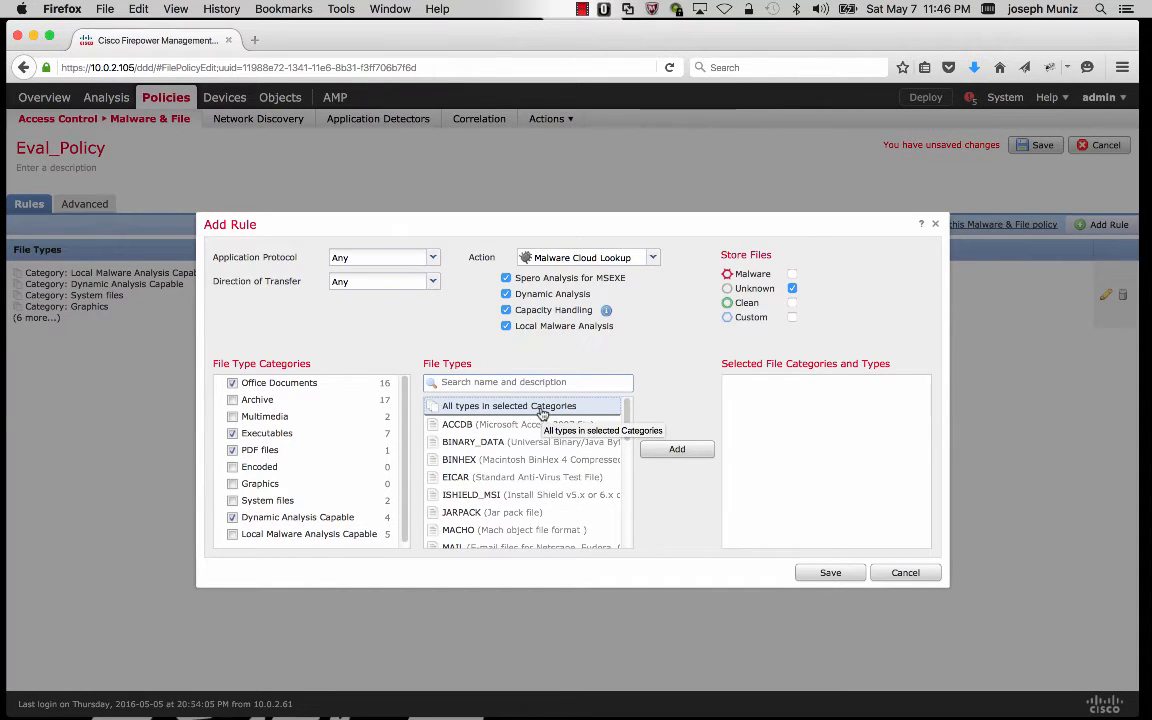
{"action": "left_click", "coordinate": [679, 452]}
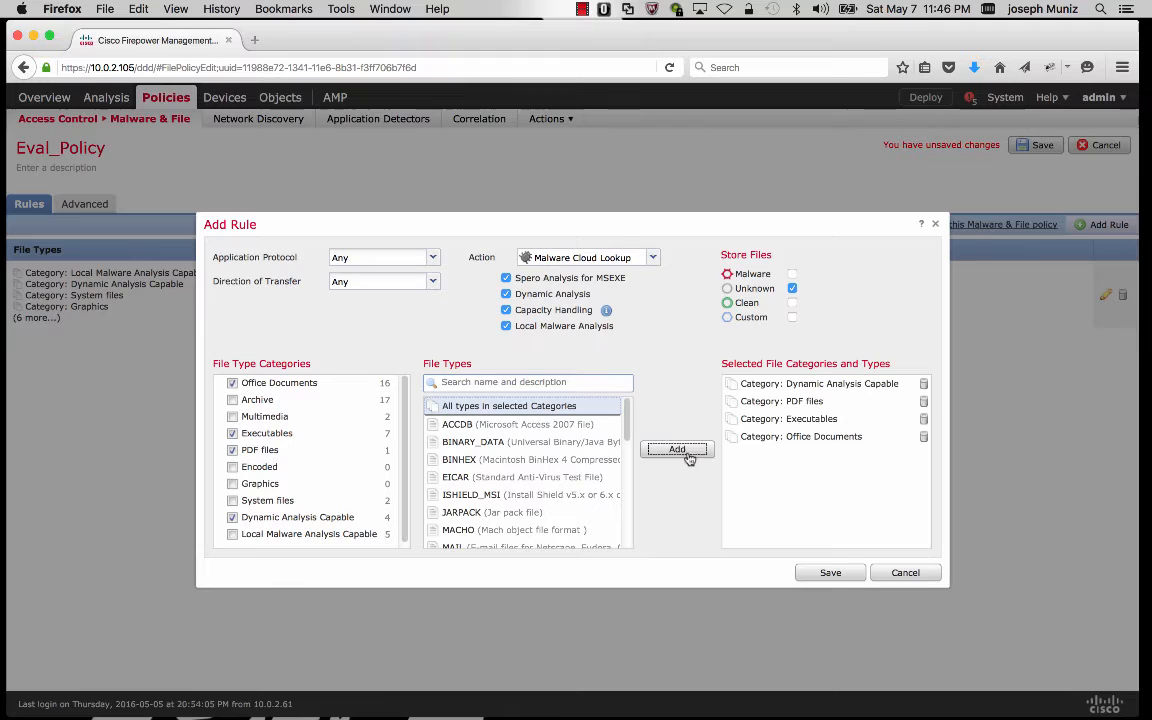
{"action": "left_click", "coordinate": [828, 575]}
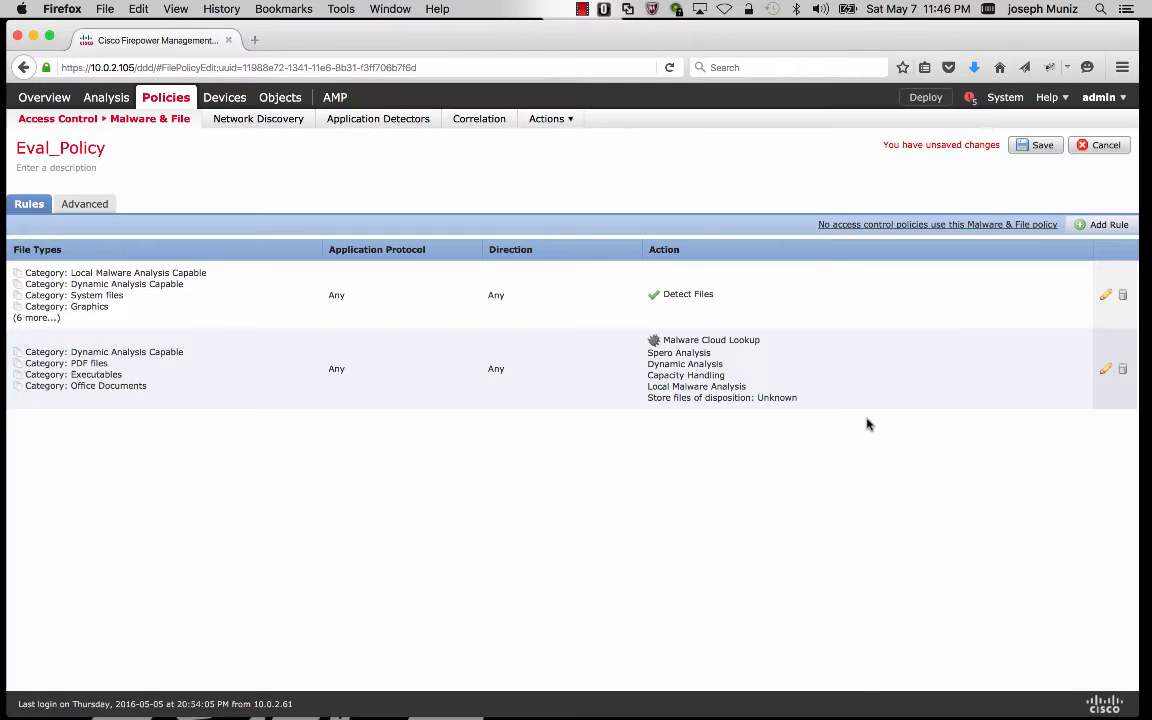
- Save the Eval_Policy file policy and open the list of access control policies
{"action": "left_click", "coordinate": [1040, 145]}
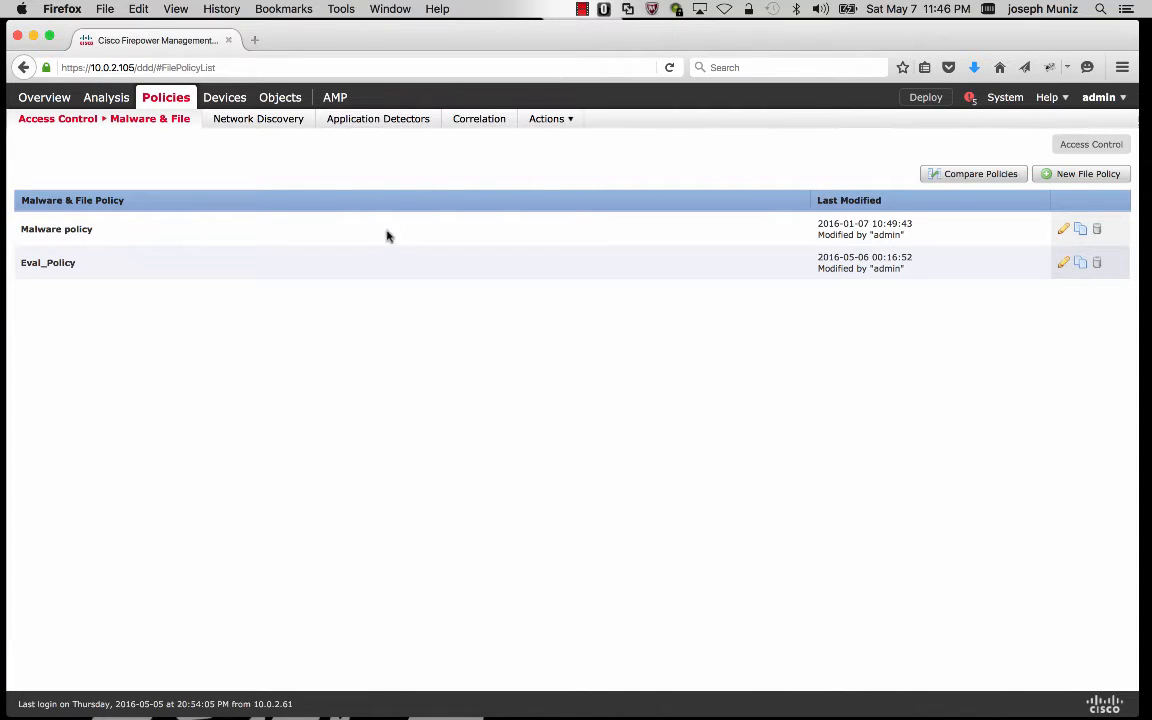
{"action": "mouse_move", "coordinate": [164, 106]}
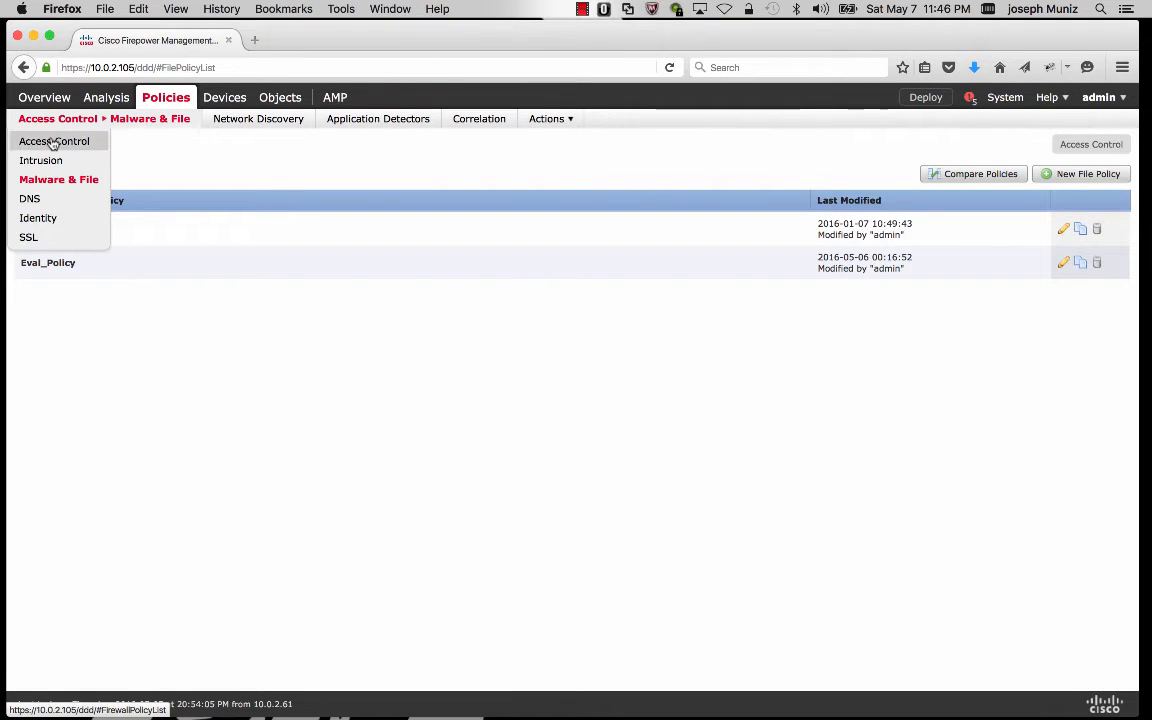
{"action": "left_click", "coordinate": [53, 143]}
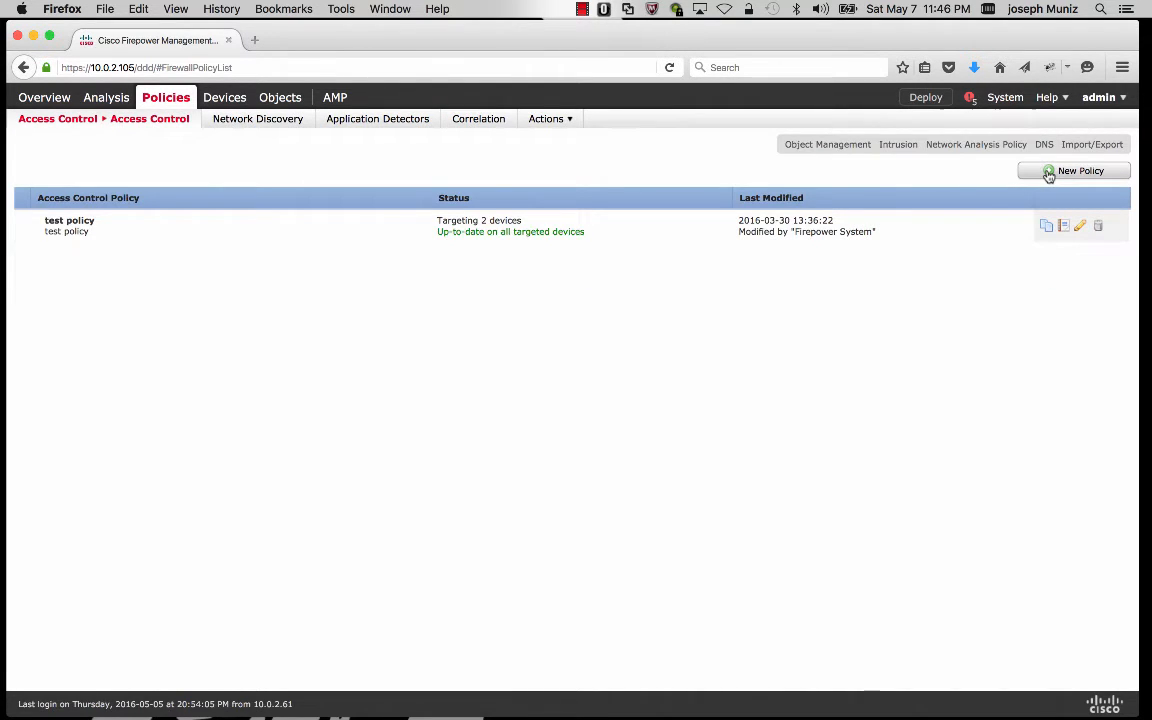
- Create an access control policy named eval_policy that targets the 5512NotUnifed device, and save it
{"action": "left_click", "coordinate": [1048, 175]}
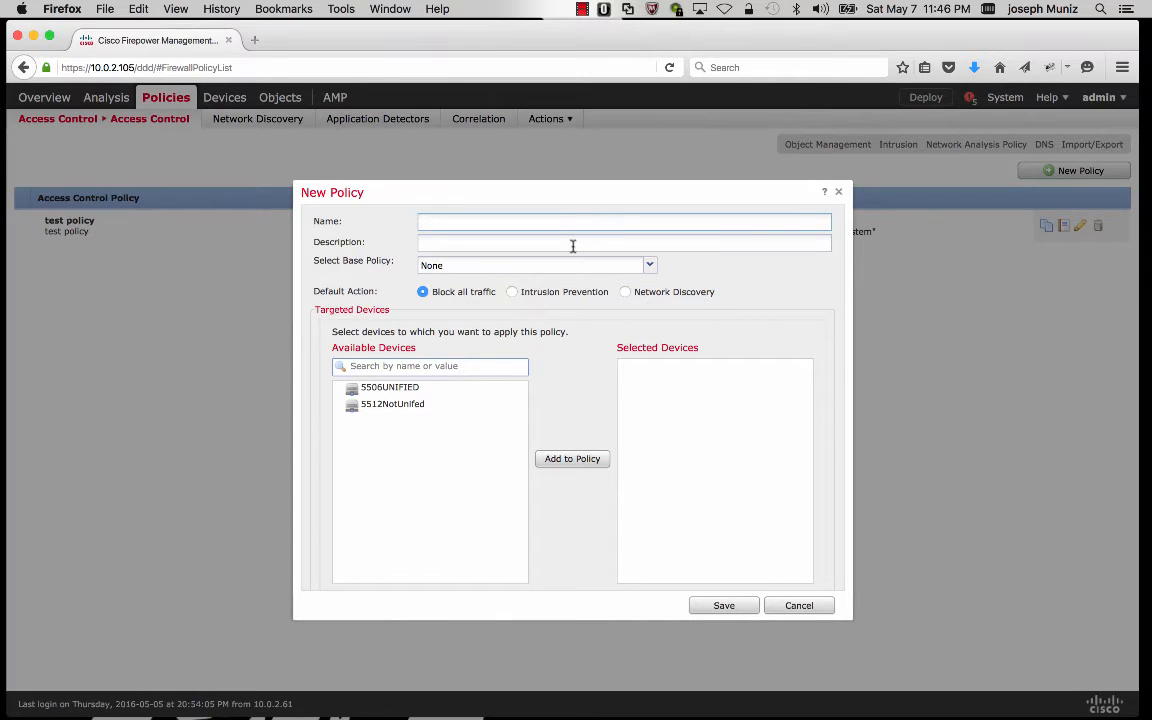
{"action": "type", "text": "eval_policy"}
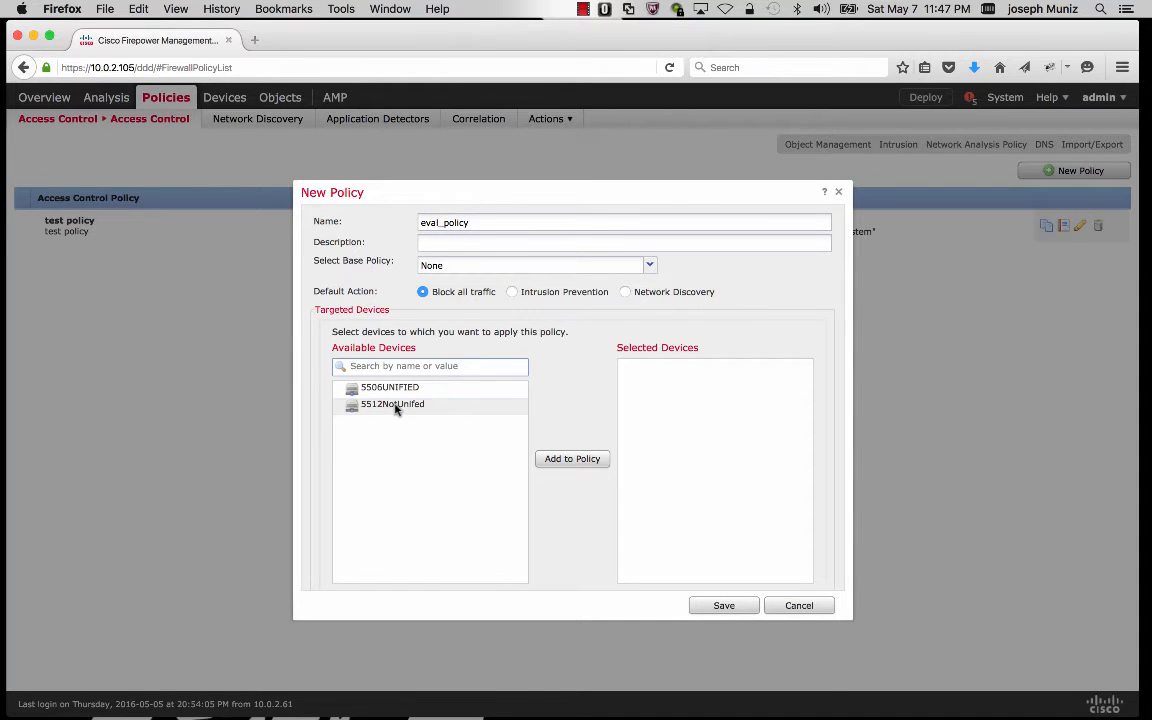
{"action": "left_click", "coordinate": [395, 408]}
{"action": "left_click", "coordinate": [555, 462]}
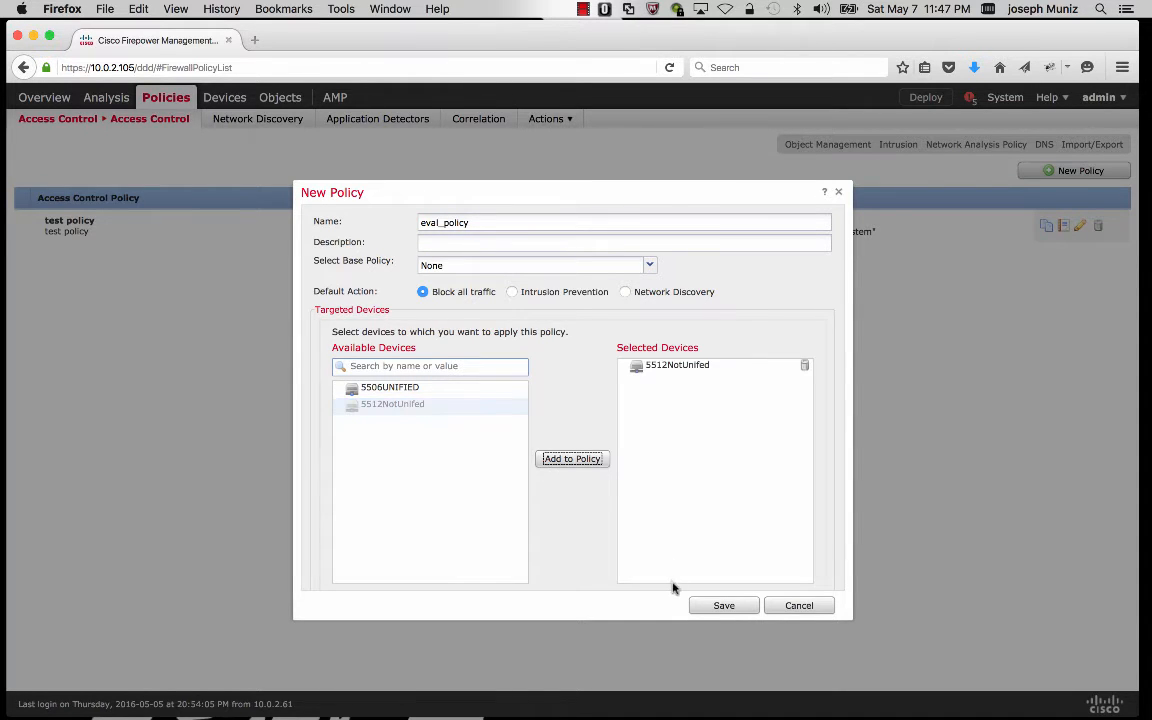
{"action": "left_click", "coordinate": [710, 607]}
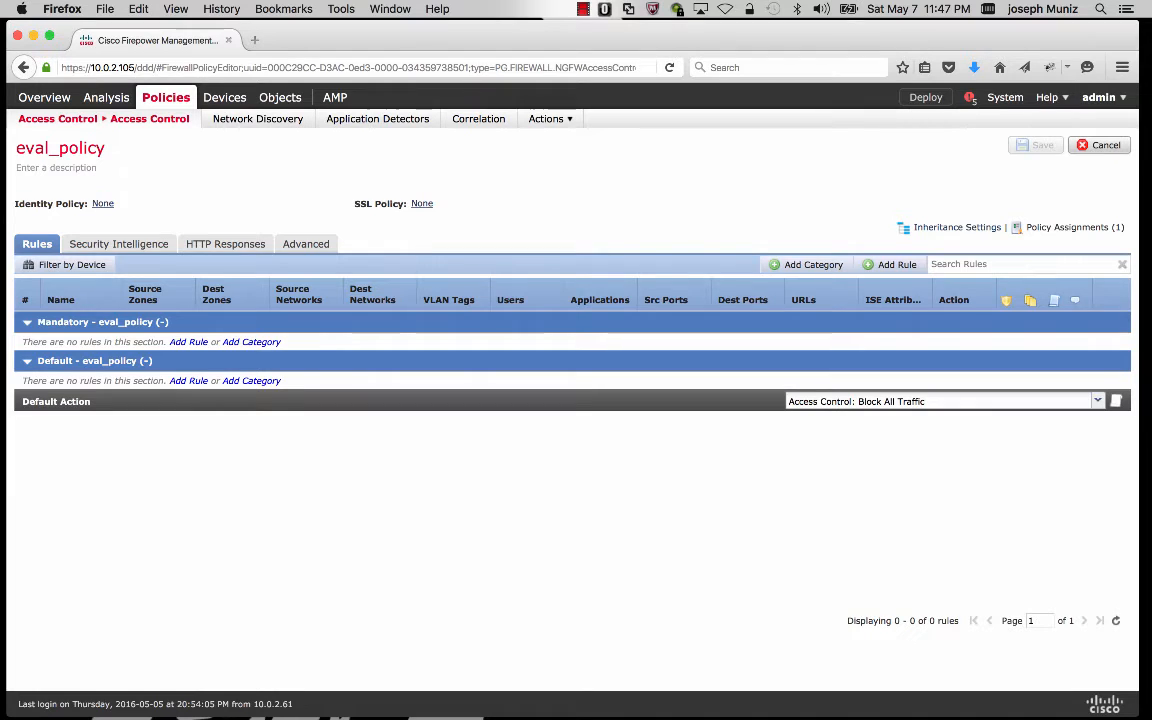
- Add a rule named URL Monitor that applies the Monitor action to the Adult and Pornography URL category with any reputation
{"action": "left_click", "coordinate": [889, 266]}
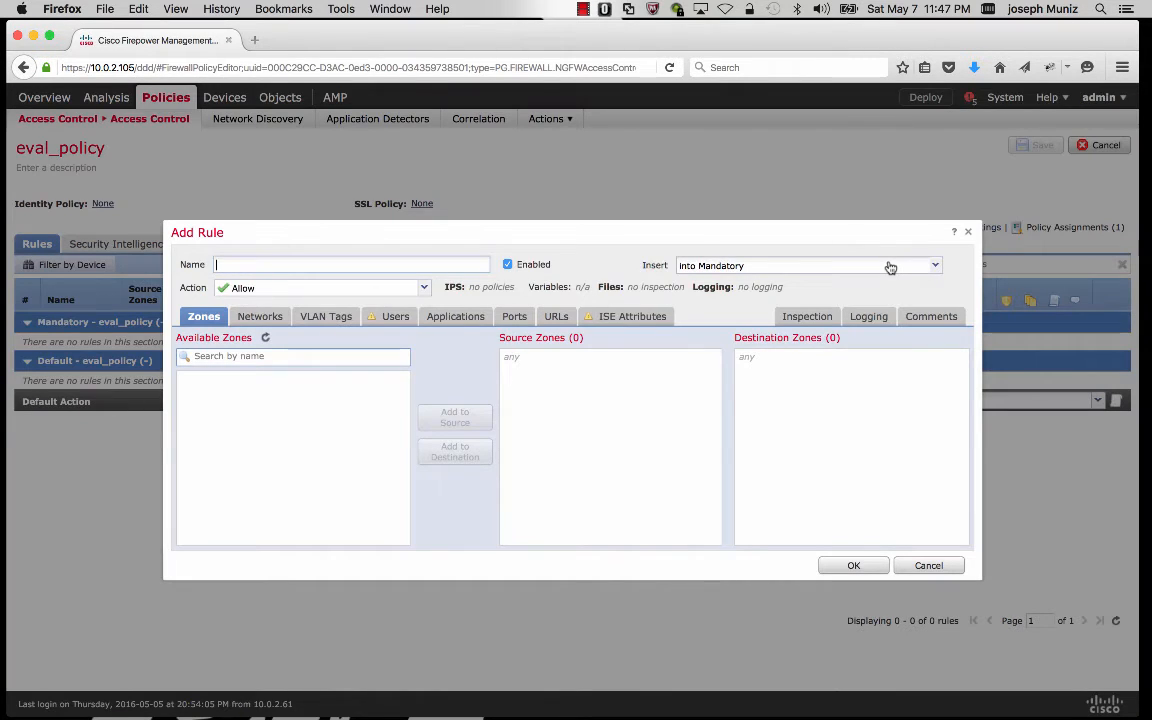
{"action": "type", "text": "URL Monitor"}
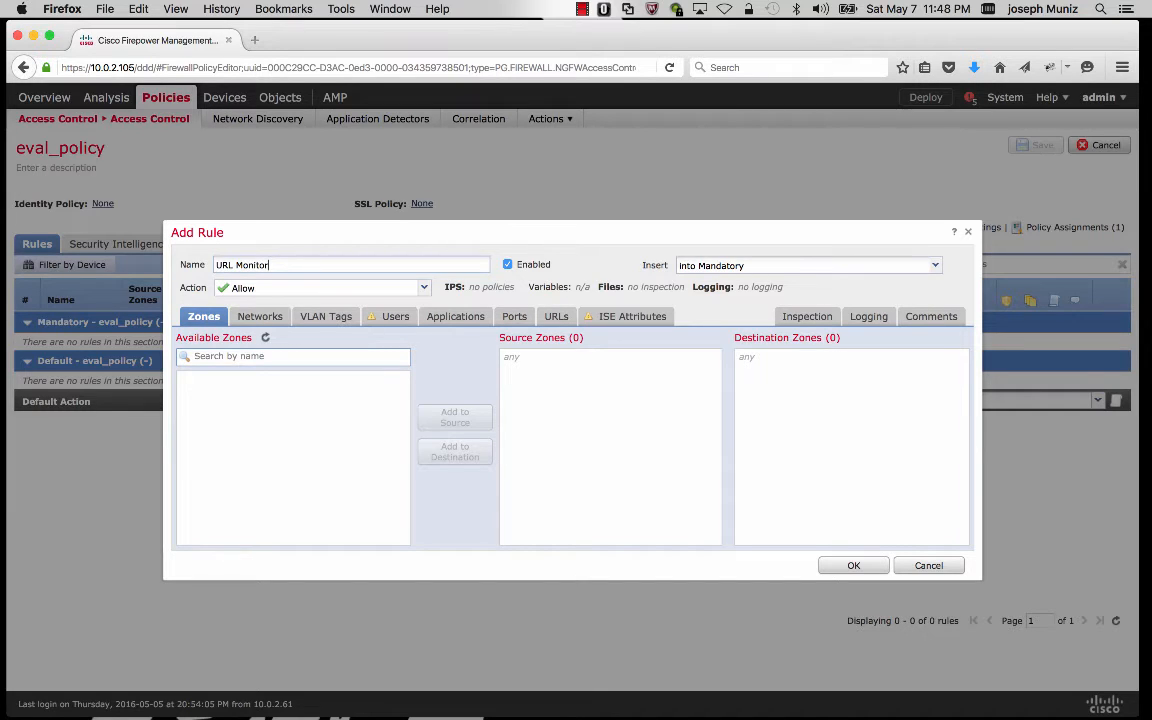
{"action": "left_click", "coordinate": [555, 317]}
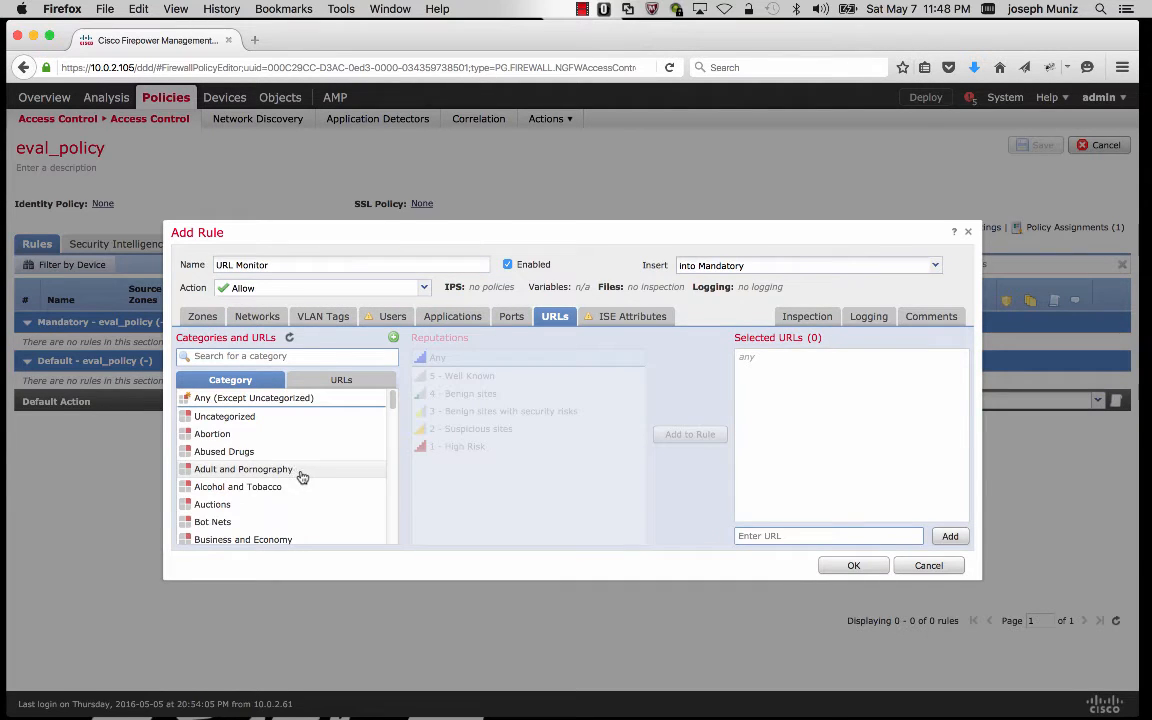
{"action": "left_click", "coordinate": [303, 472]}
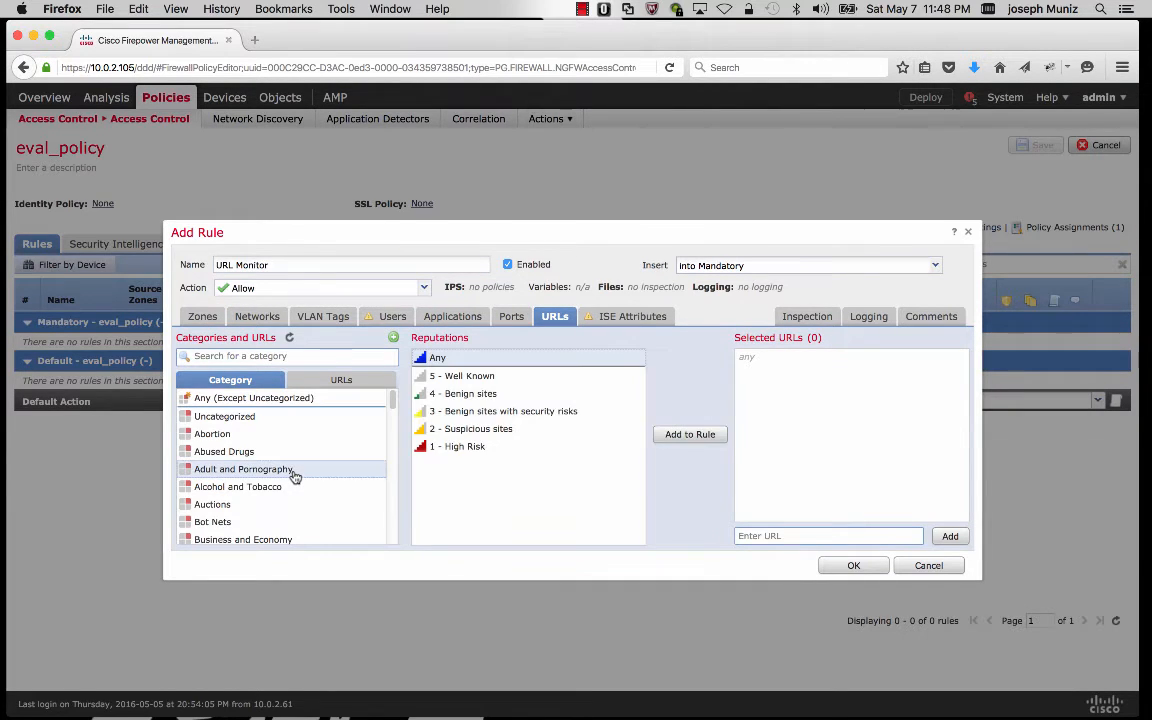
{"action": "left_click", "coordinate": [691, 440]}
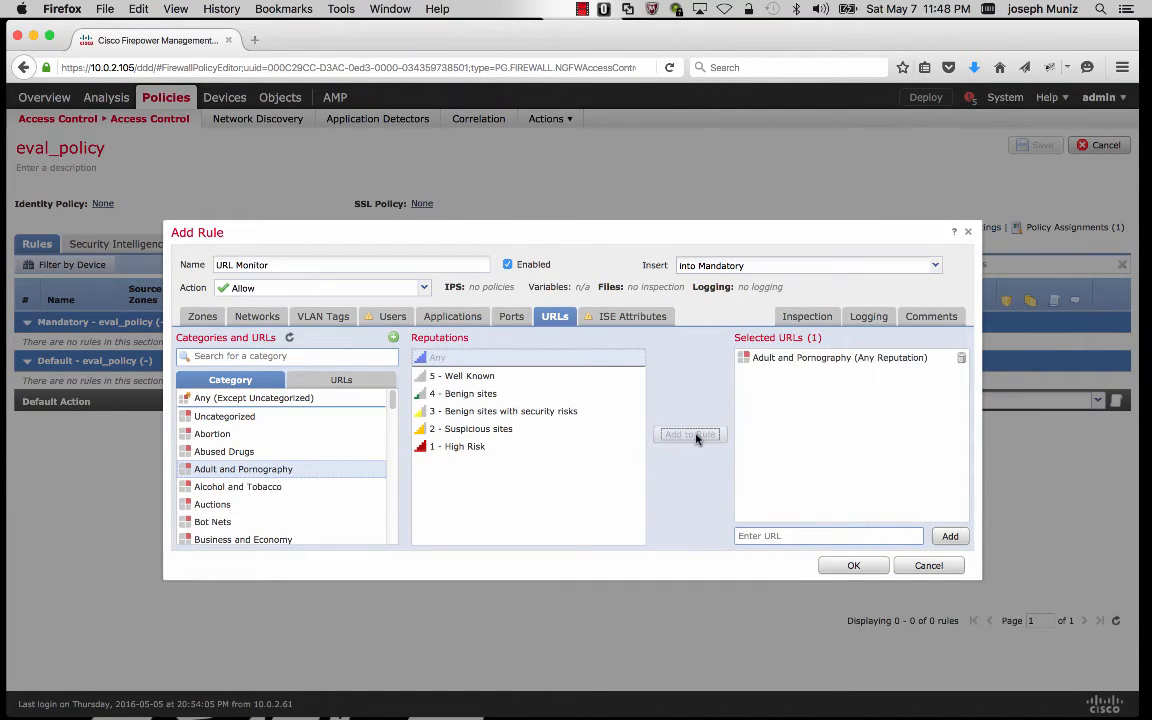
{"action": "left_click", "coordinate": [386, 290]}
{"action": "left_click", "coordinate": [365, 338]}
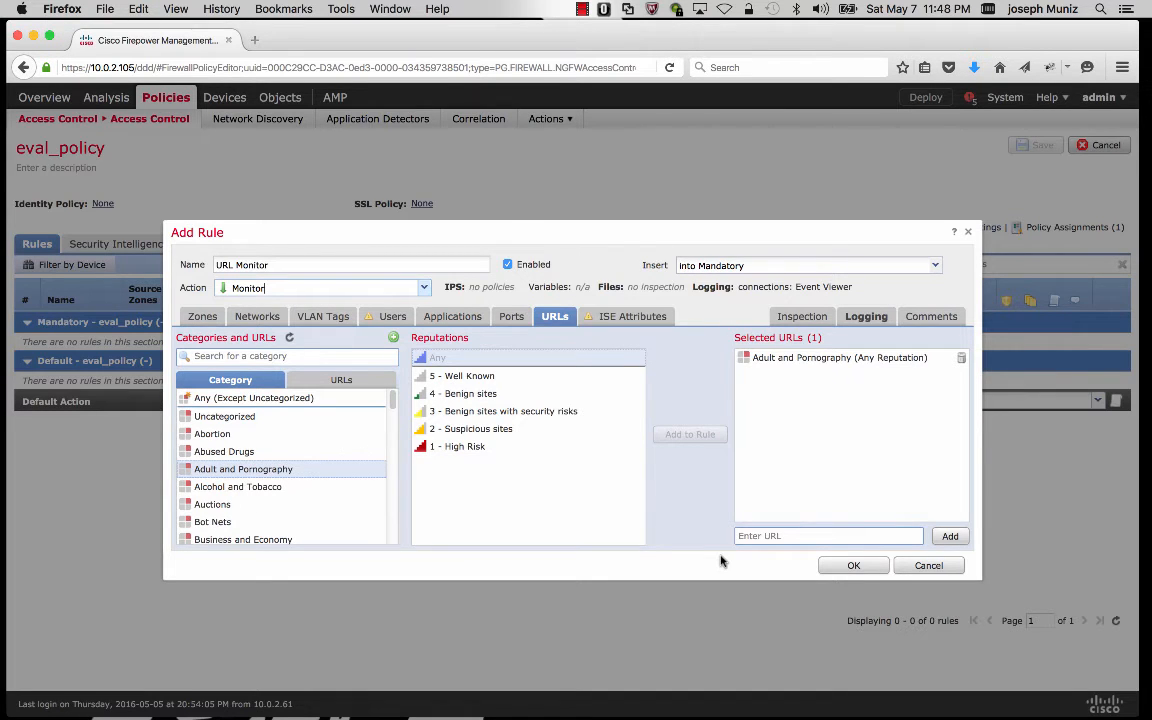
{"action": "left_click", "coordinate": [855, 566]}
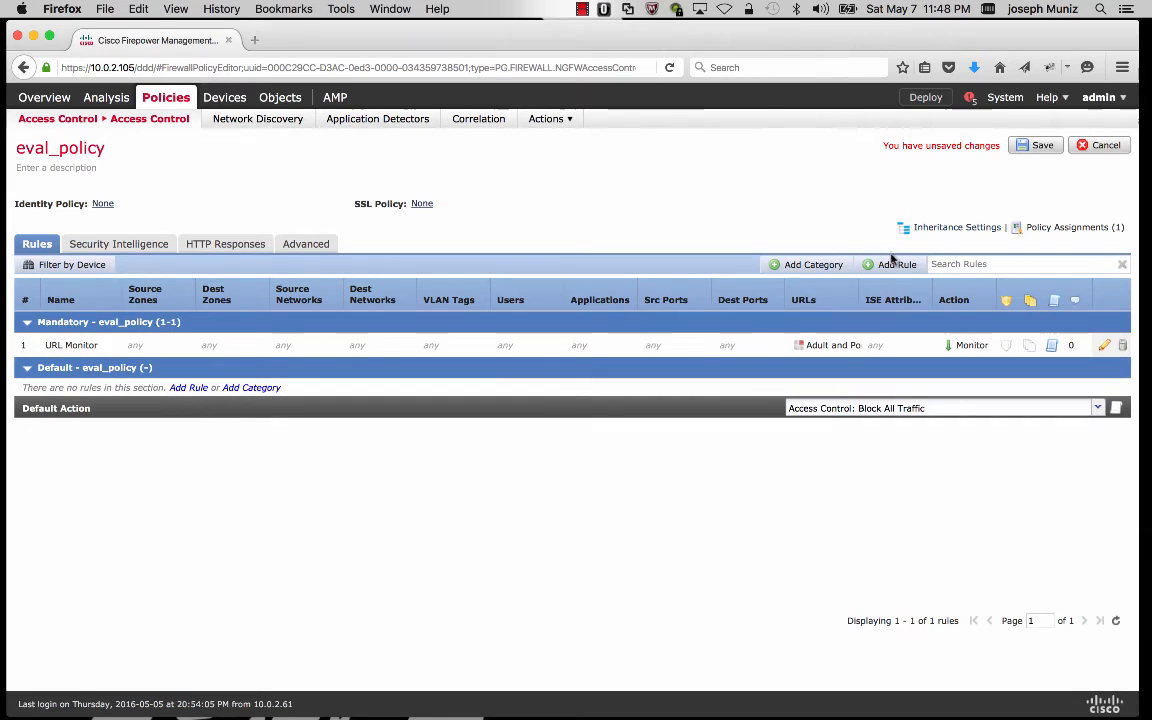
- Start a second rule named Threat Detection below rule 1 and open its inspection settings
{"action": "left_click", "coordinate": [893, 265]}
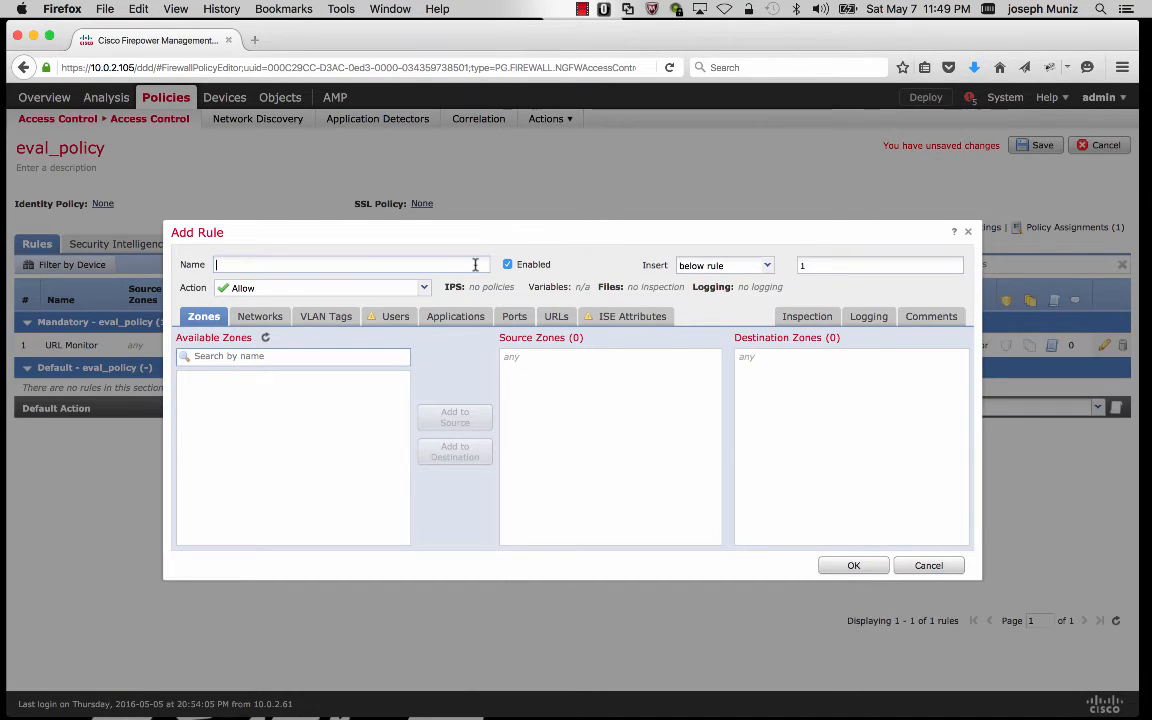
{"action": "type", "text": "Threat Detection"}
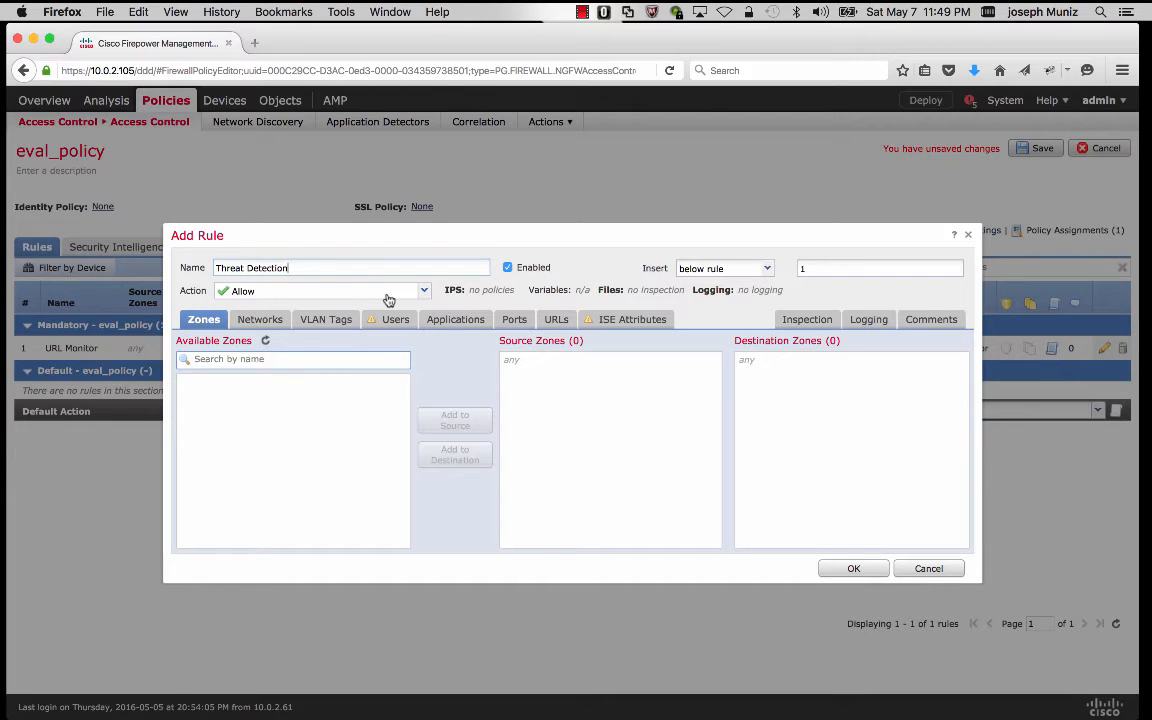
{"action": "left_click", "coordinate": [797, 319]}
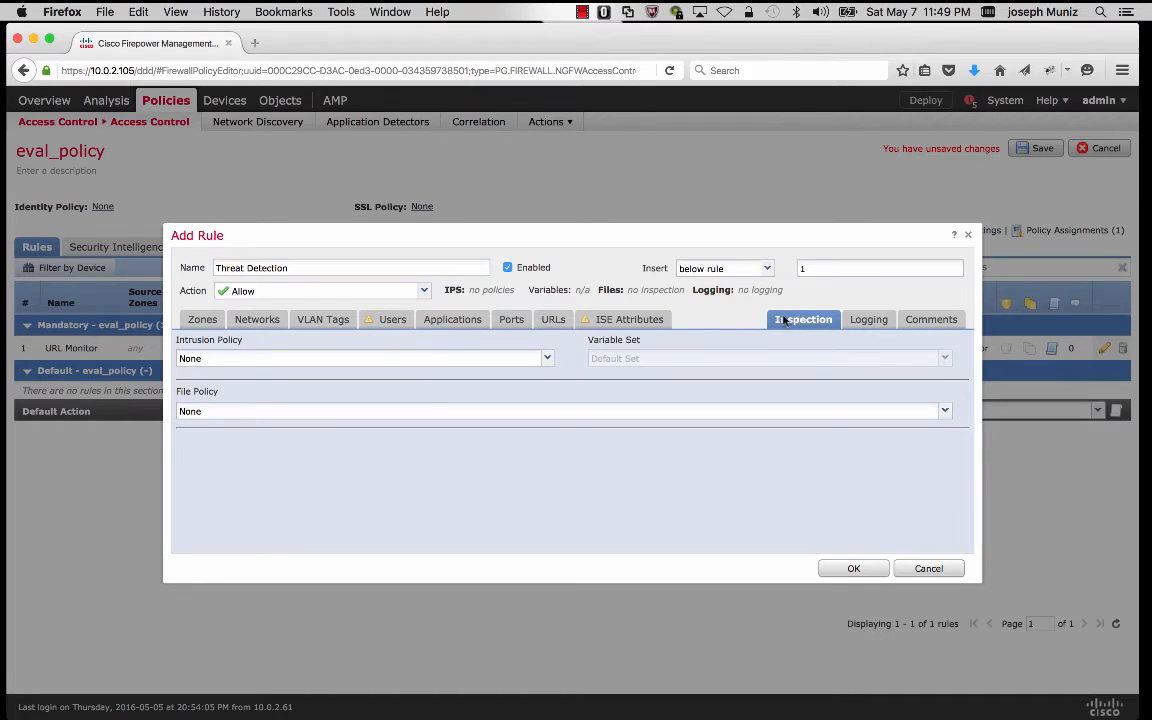
- Select Eval_Policy as both the intrusion policy and the file policy of the Threat Detection rule
{"action": "left_click", "coordinate": [426, 359]}
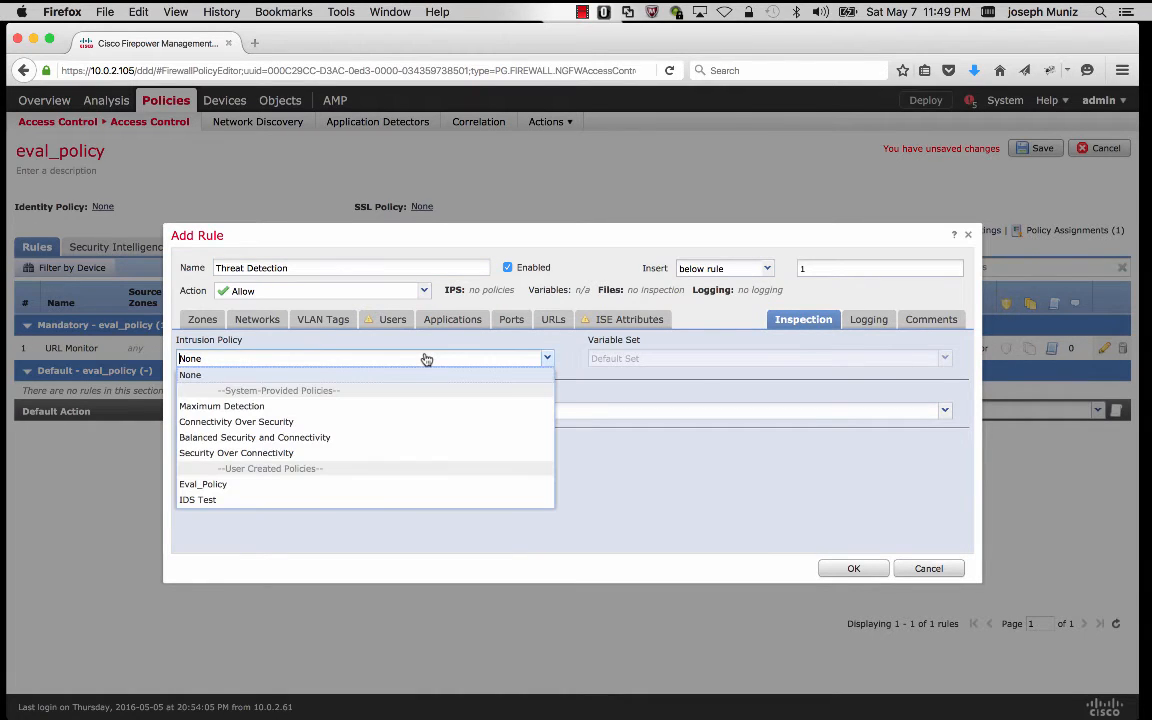
{"action": "left_click", "coordinate": [371, 485]}
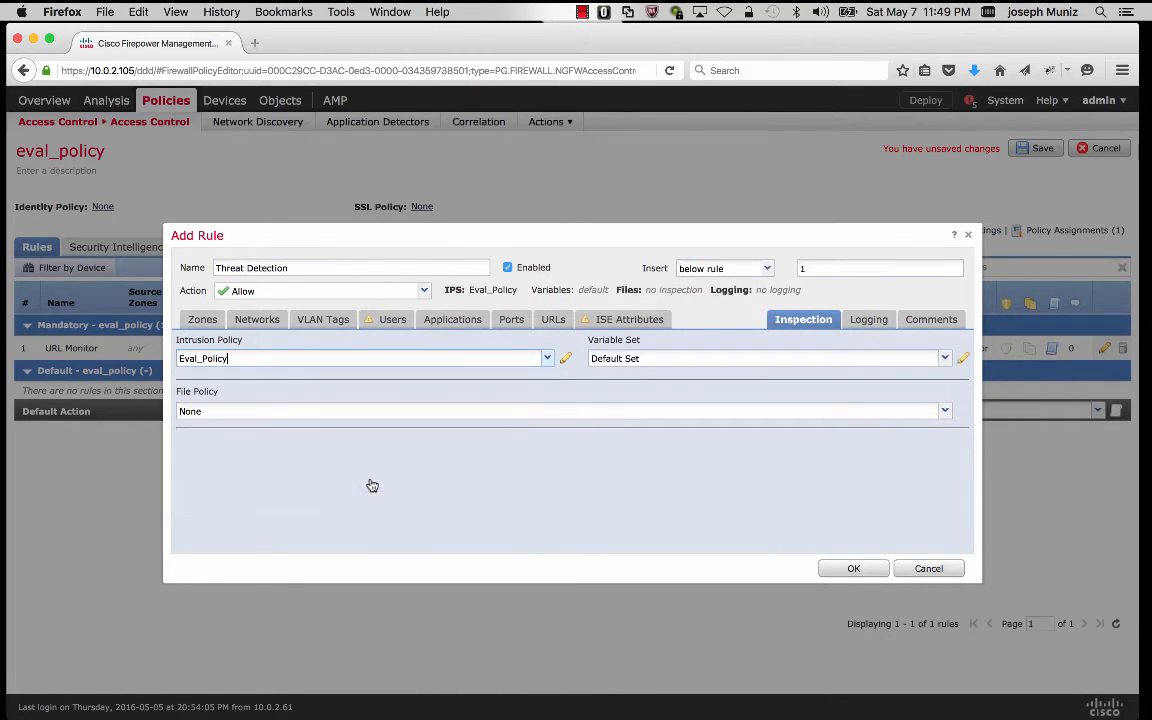
{"action": "left_click", "coordinate": [452, 412]}
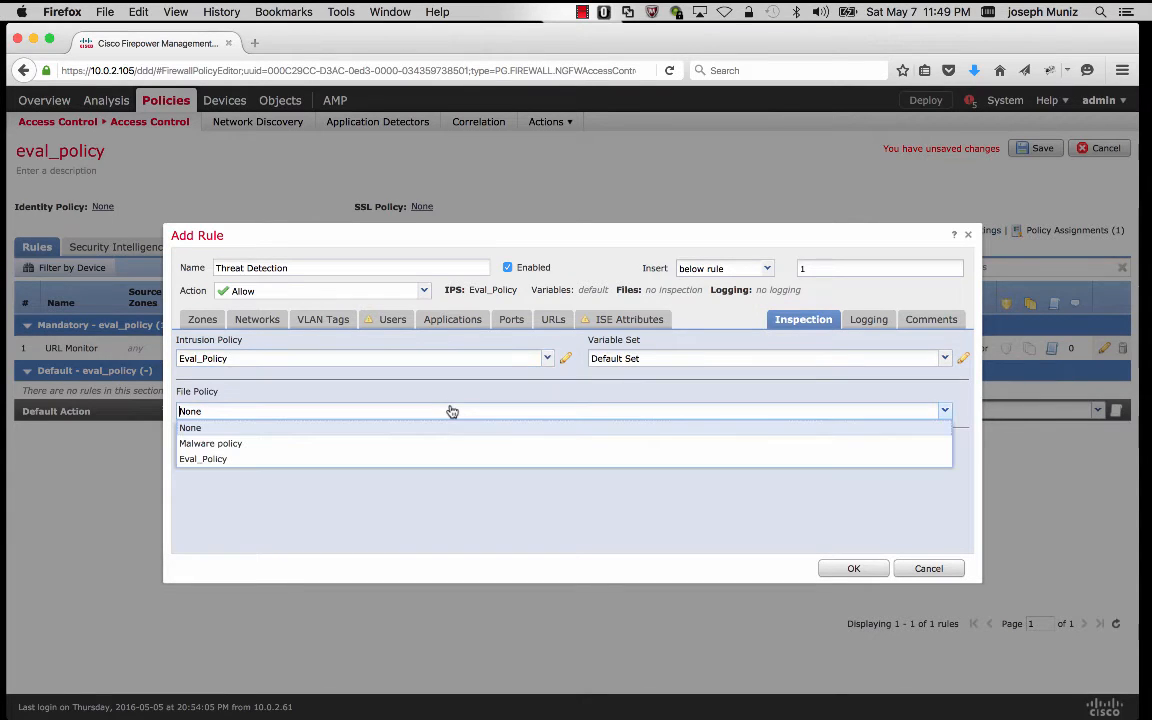
{"action": "left_click", "coordinate": [420, 460]}
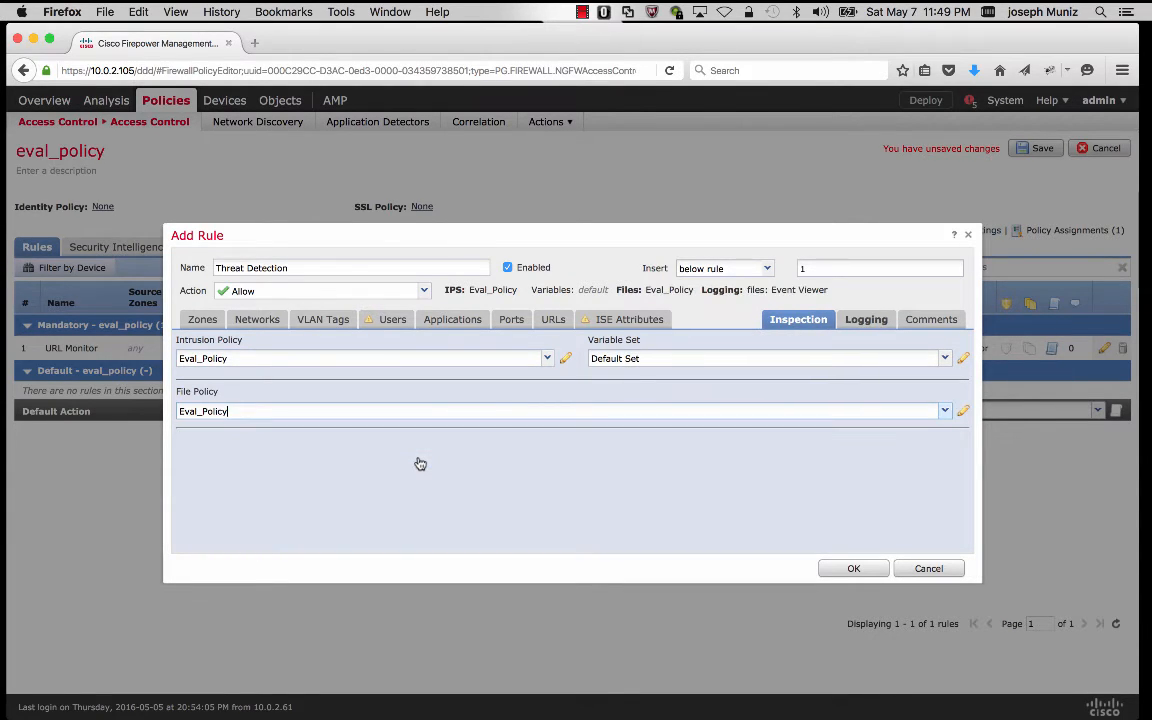
- Try the Block action on the Threat Detection rule, accepting the policy reset, and return the action to Allow
{"action": "left_click", "coordinate": [421, 291]}
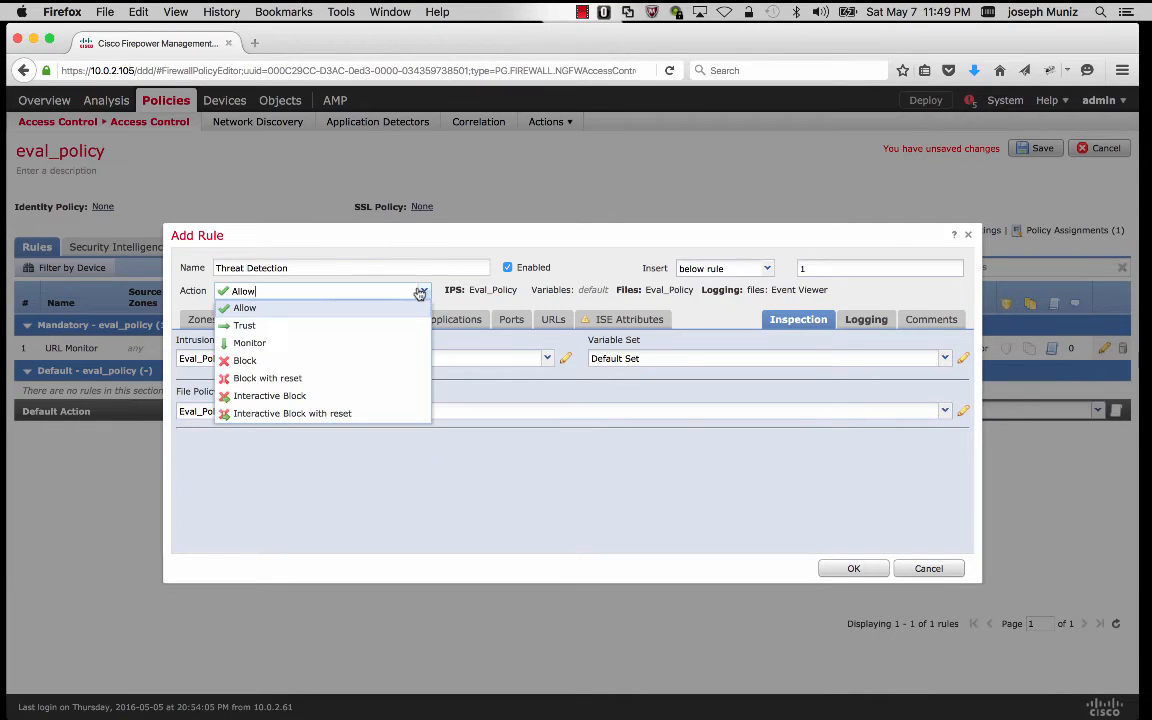
{"action": "left_click", "coordinate": [368, 360]}
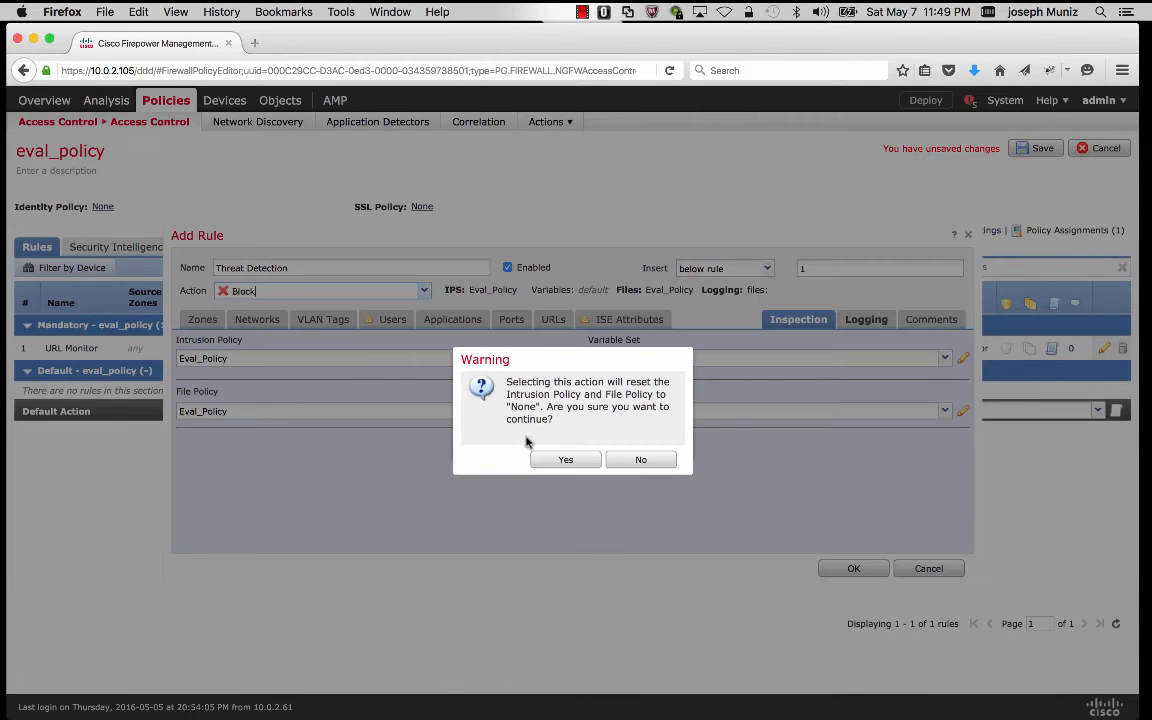
{"action": "left_click", "coordinate": [566, 459]}
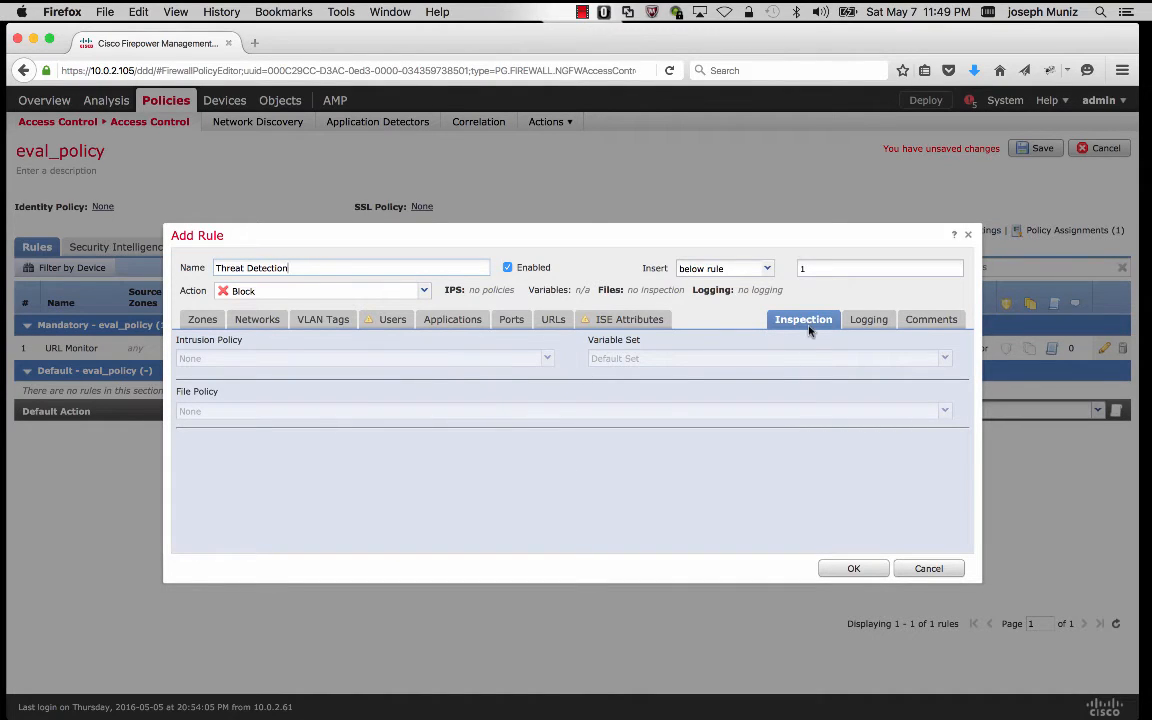
{"action": "left_click", "coordinate": [424, 291]}
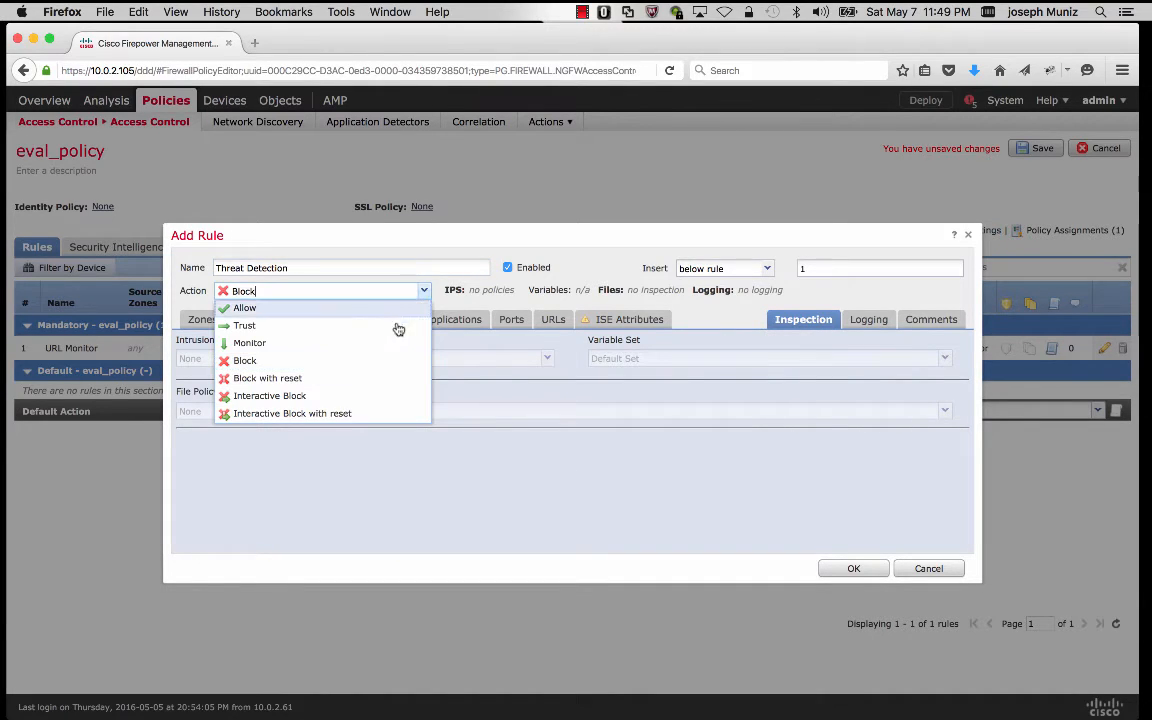
{"action": "left_click", "coordinate": [388, 310]}
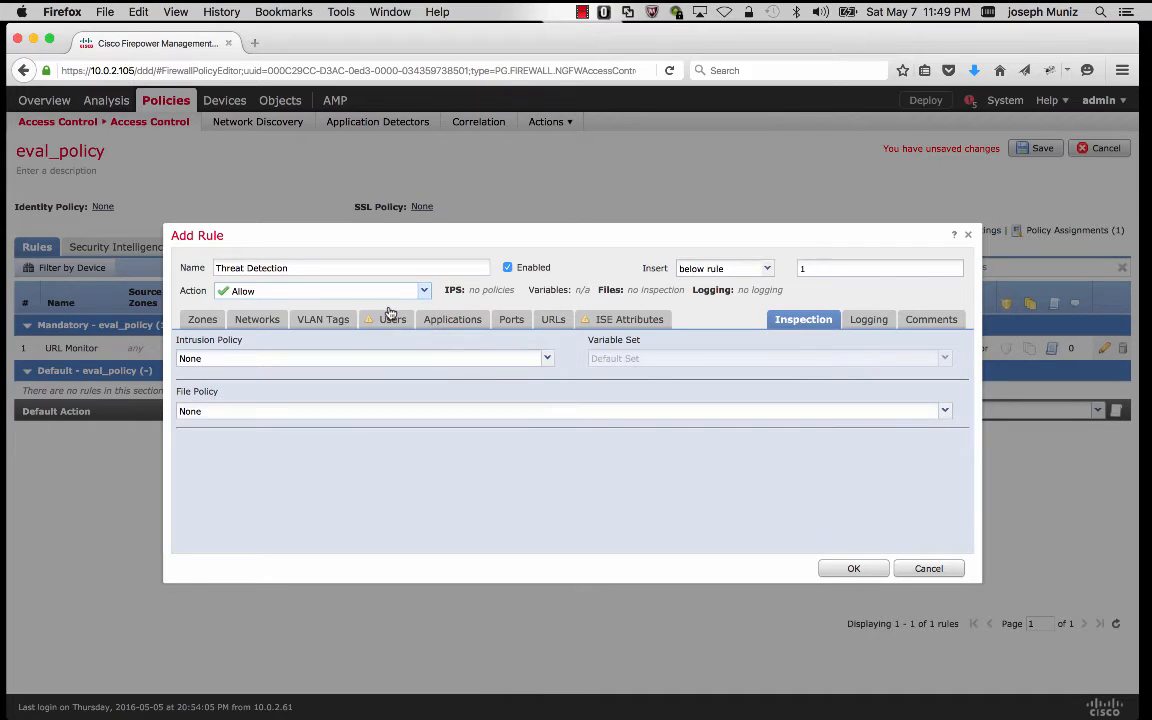
- With the action on Allow, assign Eval_Policy as the Threat Detection rule's intrusion policy and file policy
{"action": "left_click", "coordinate": [411, 359]}
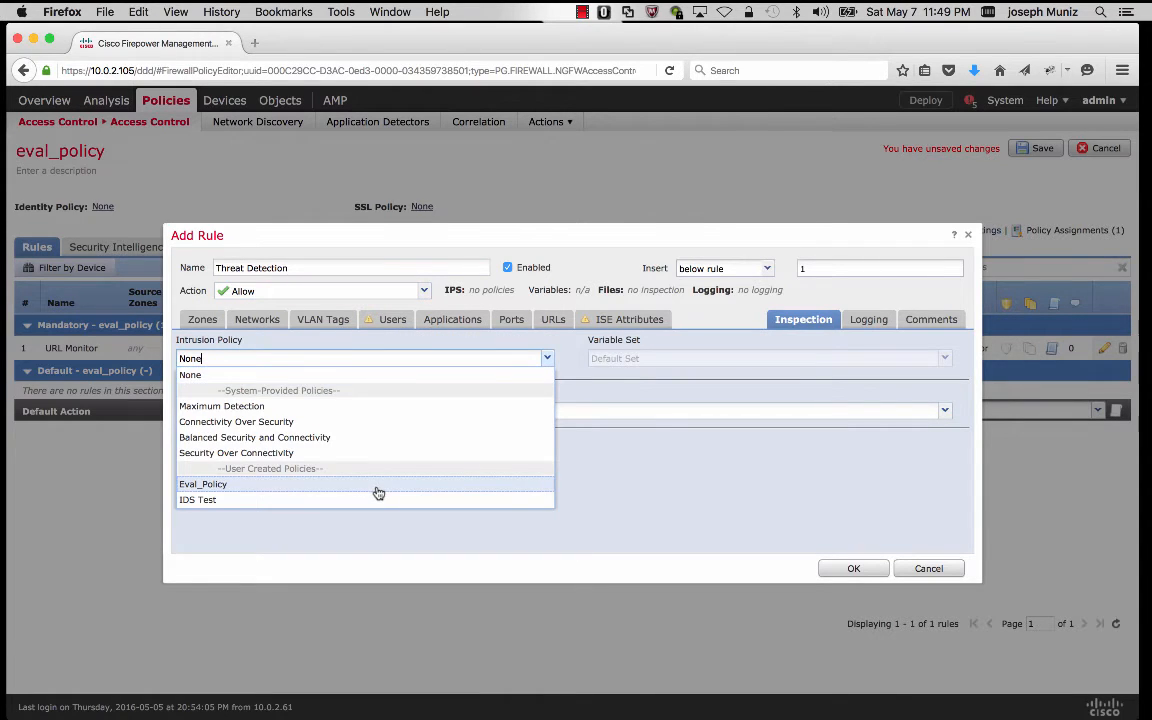
{"action": "left_click", "coordinate": [378, 488]}
{"action": "left_click", "coordinate": [393, 413]}
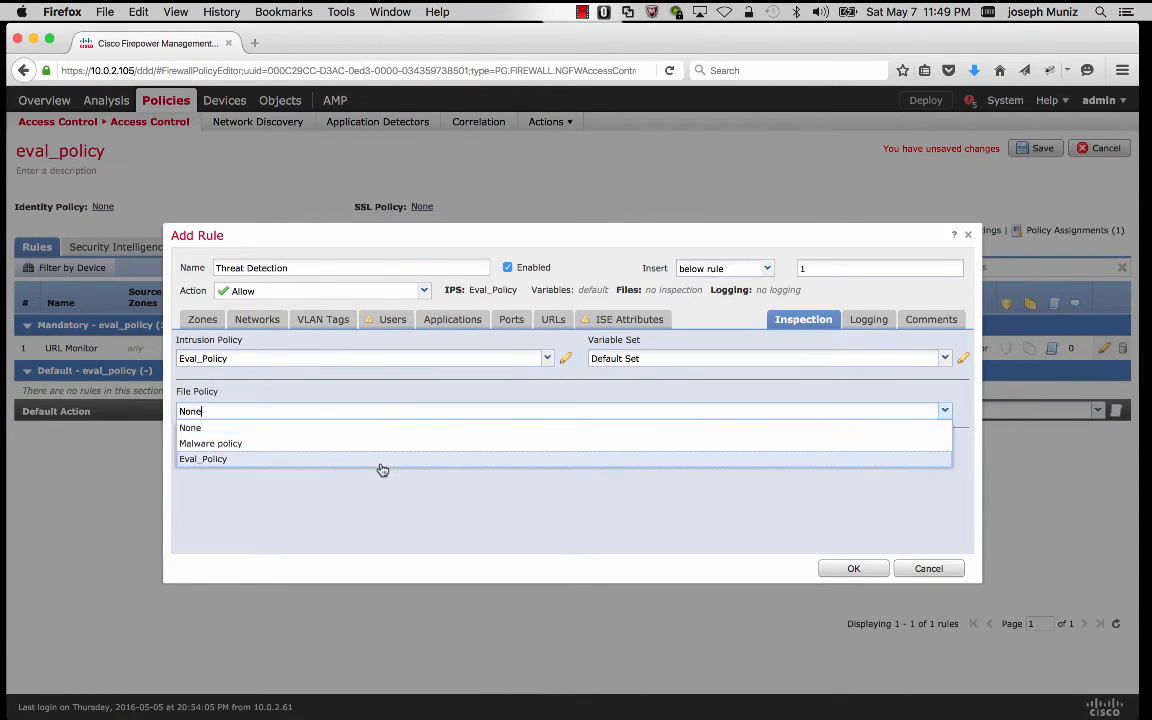
{"action": "left_click", "coordinate": [381, 462]}
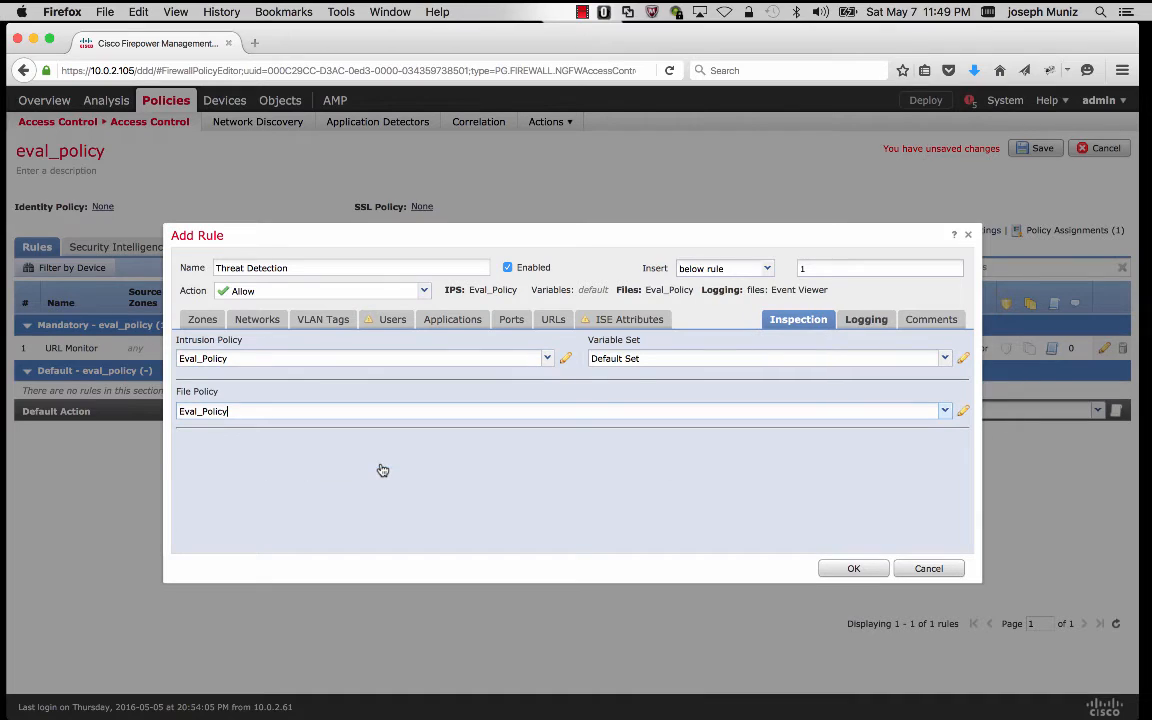
- Enable logging at the end of connection for the Threat Detection rule and add the rule to the policy
{"action": "left_click", "coordinate": [867, 320]}
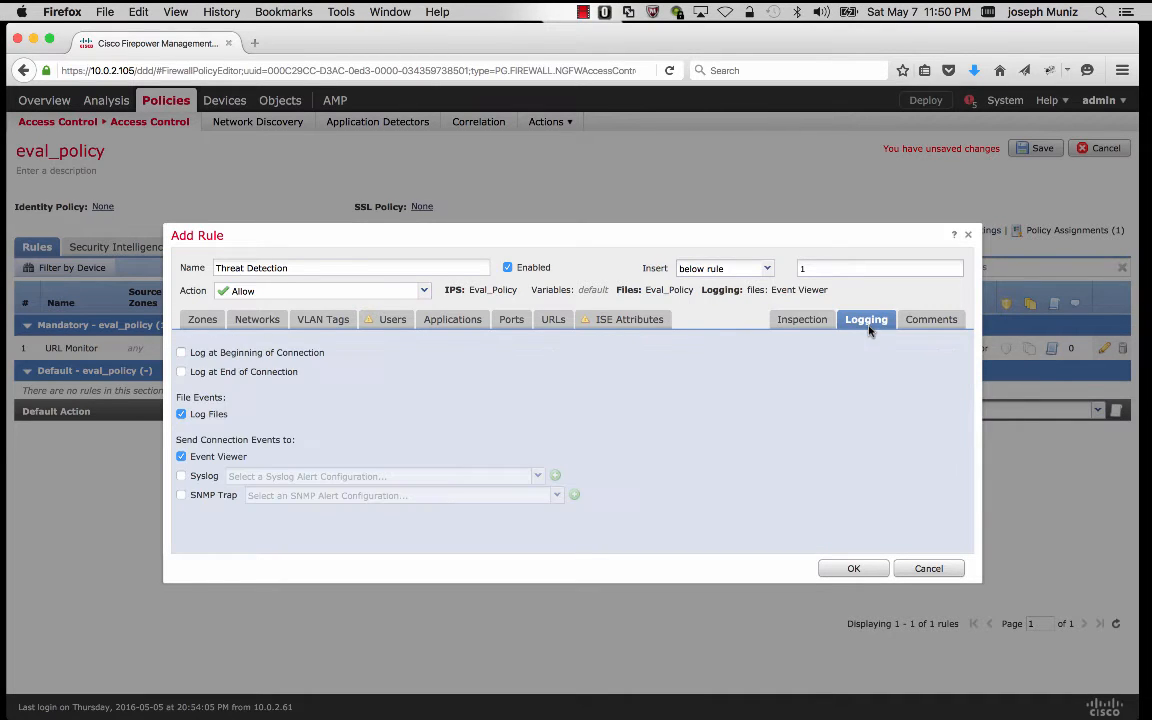
{"action": "left_click", "coordinate": [182, 373]}
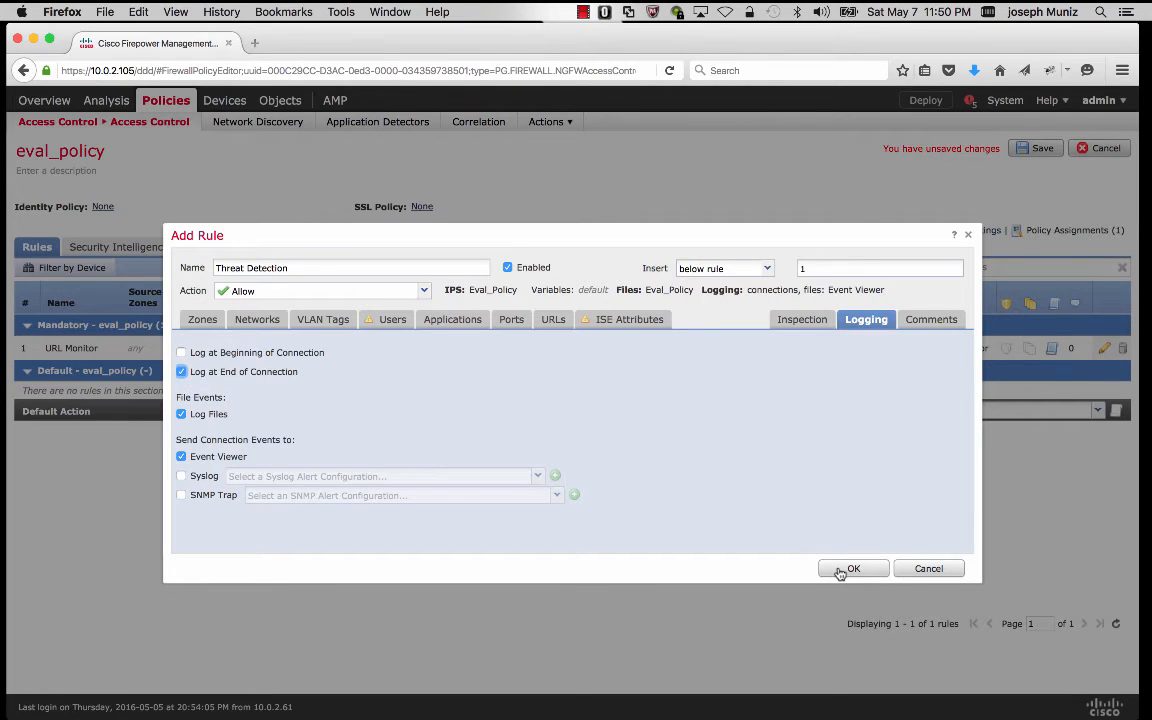
{"action": "left_click", "coordinate": [848, 569]}
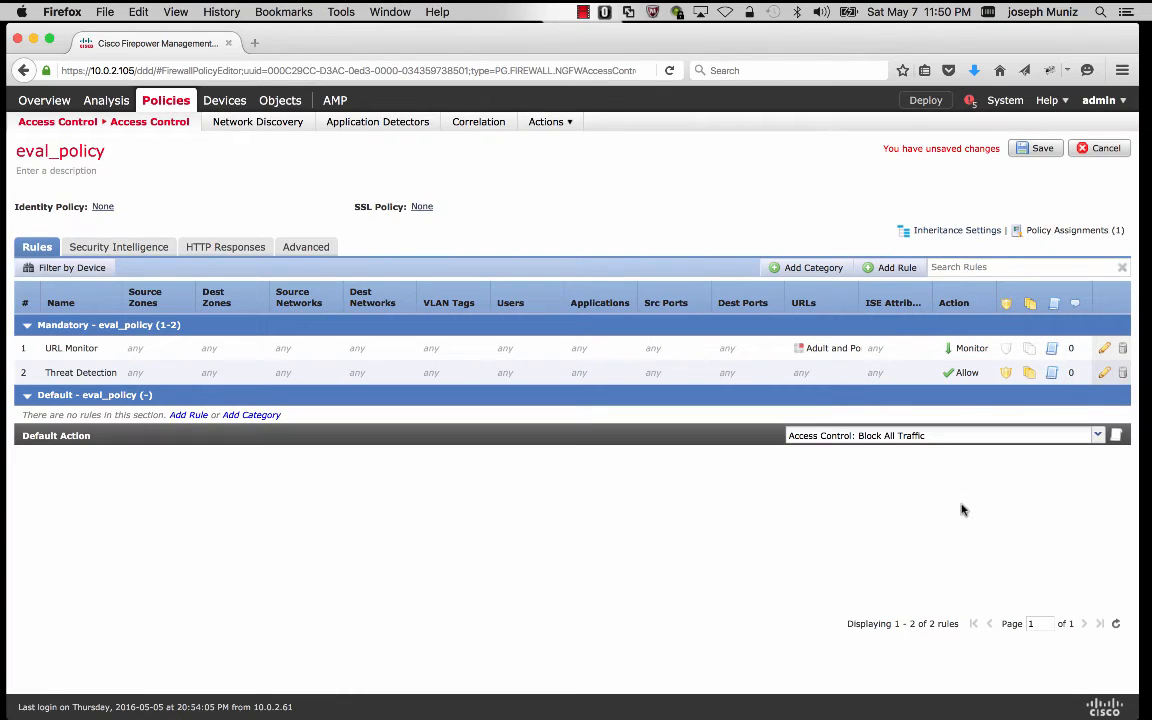
- Set the default action to Intrusion Prevention: Eval_Policy and log its connections at the end of connection to the Event Viewer
{"action": "left_click", "coordinate": [1055, 440]}
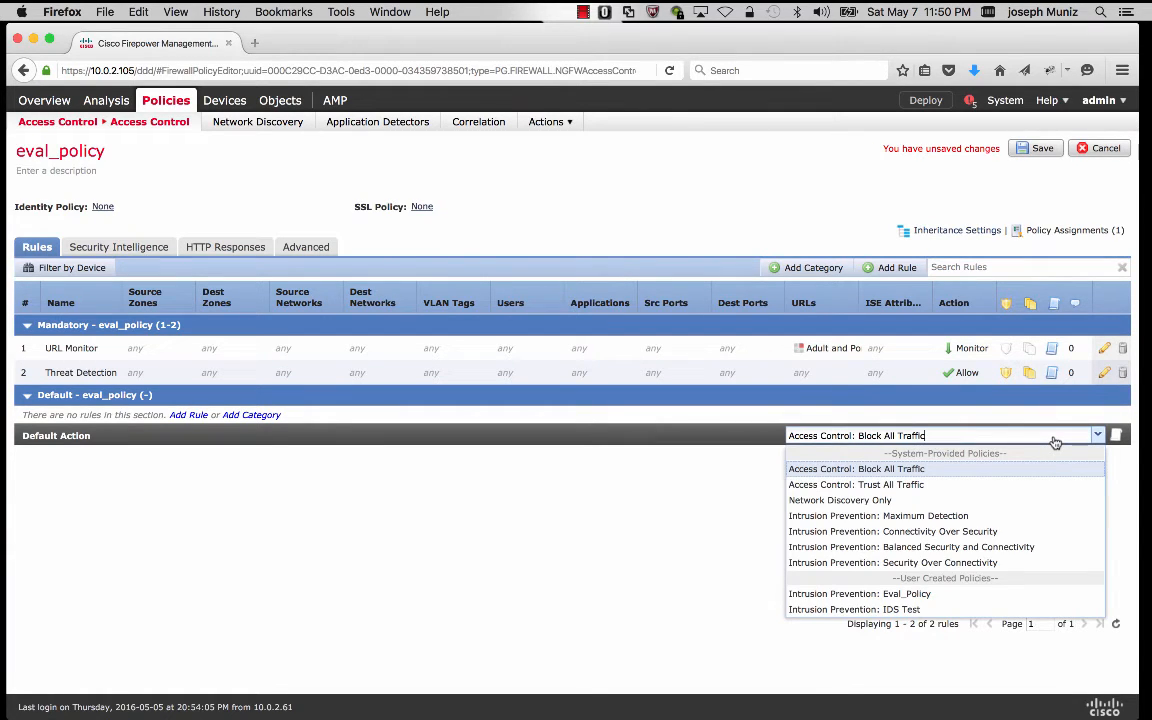
{"action": "left_click", "coordinate": [1003, 596]}
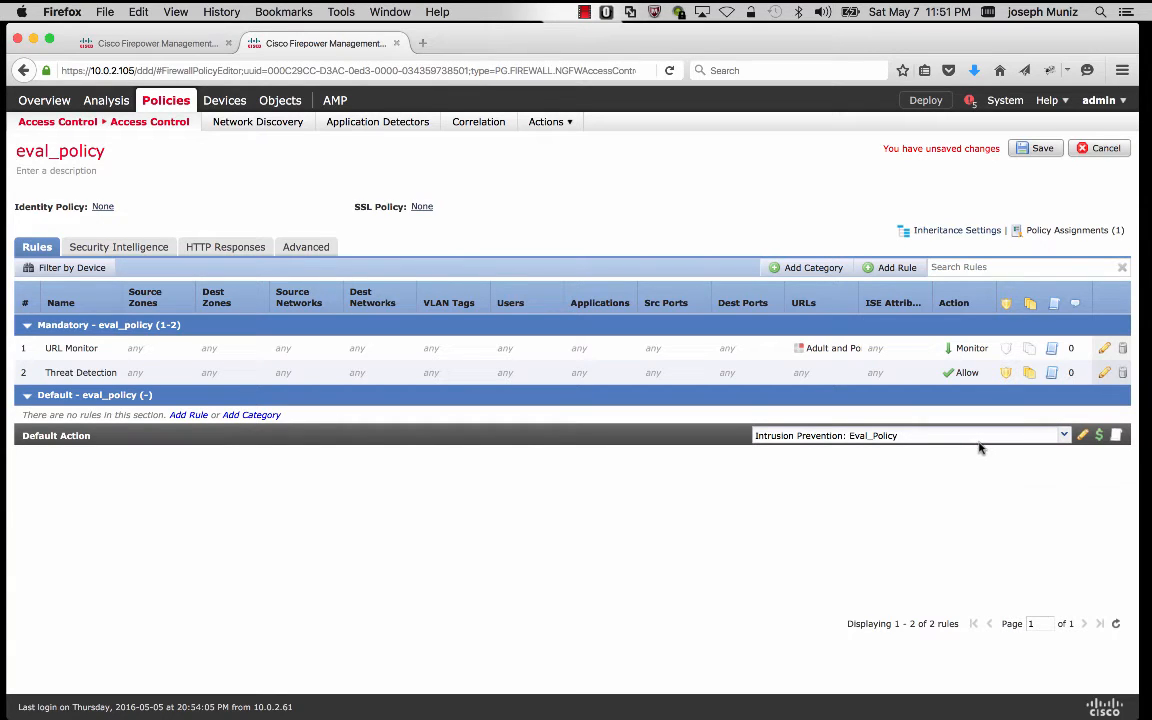
{"action": "left_click", "coordinate": [1117, 436]}
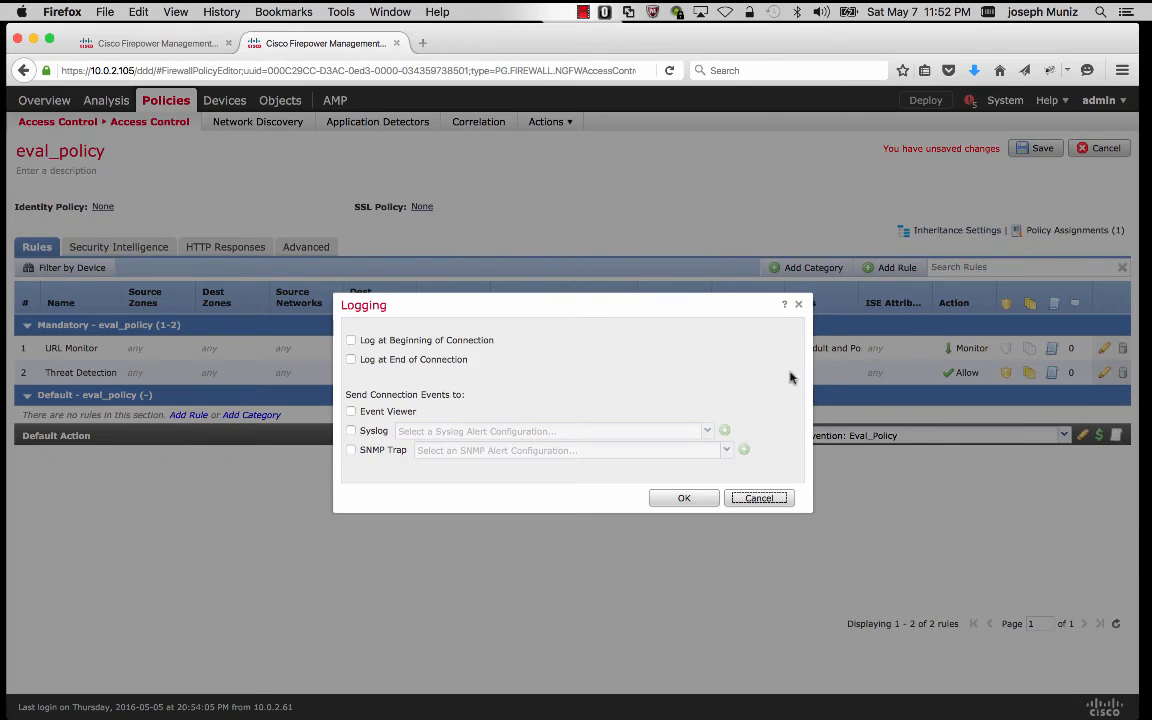
{"action": "left_click", "coordinate": [351, 360]}
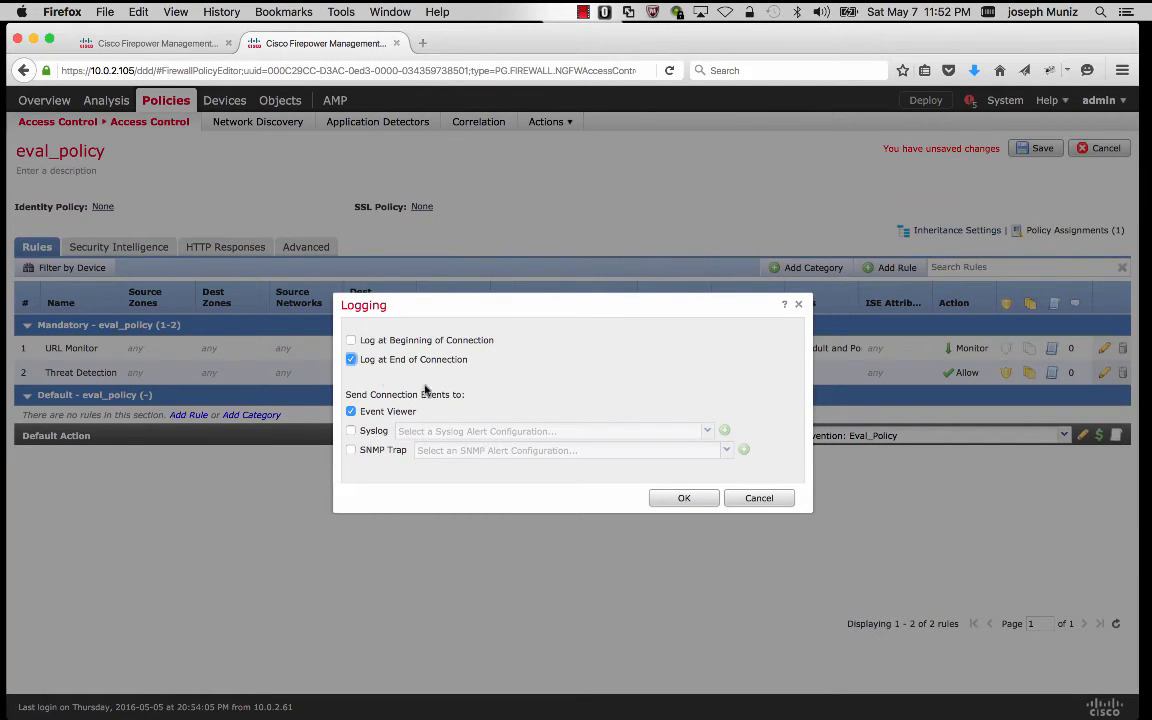
{"action": "left_click", "coordinate": [676, 499]}
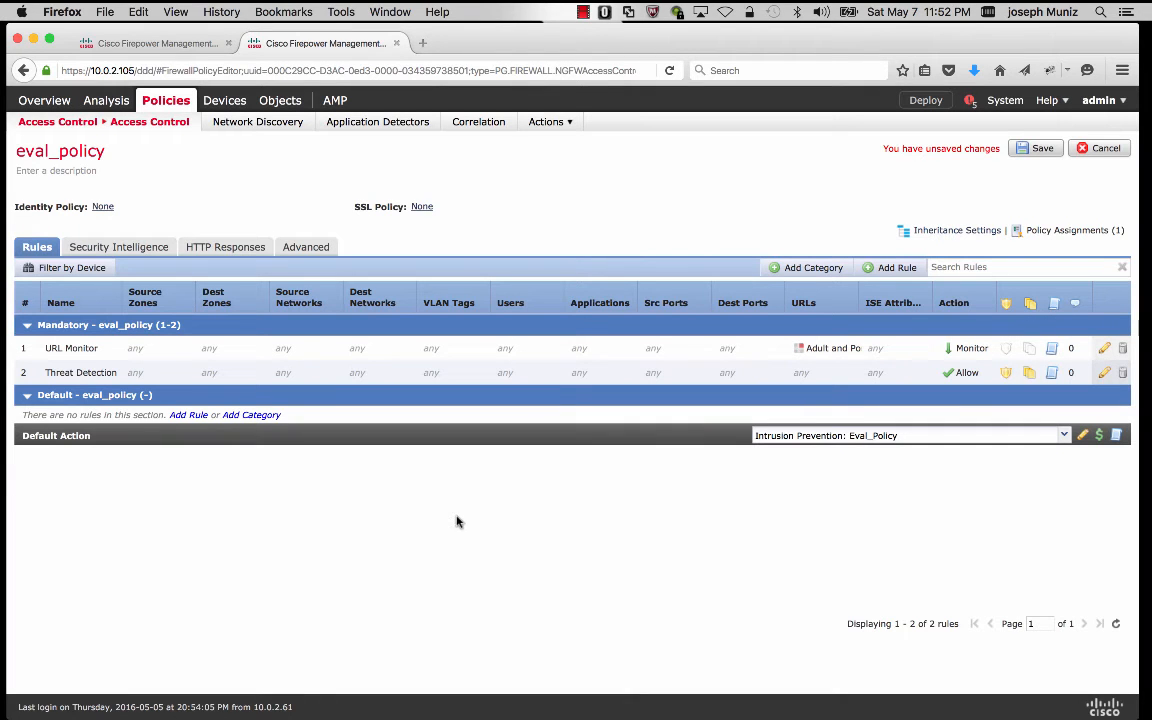
- Blacklist the Security Intelligence network objects from Global-Blacklist through Tor_exit_node and log network blacklist connections to the Event Viewer
{"action": "left_click", "coordinate": [107, 251]}
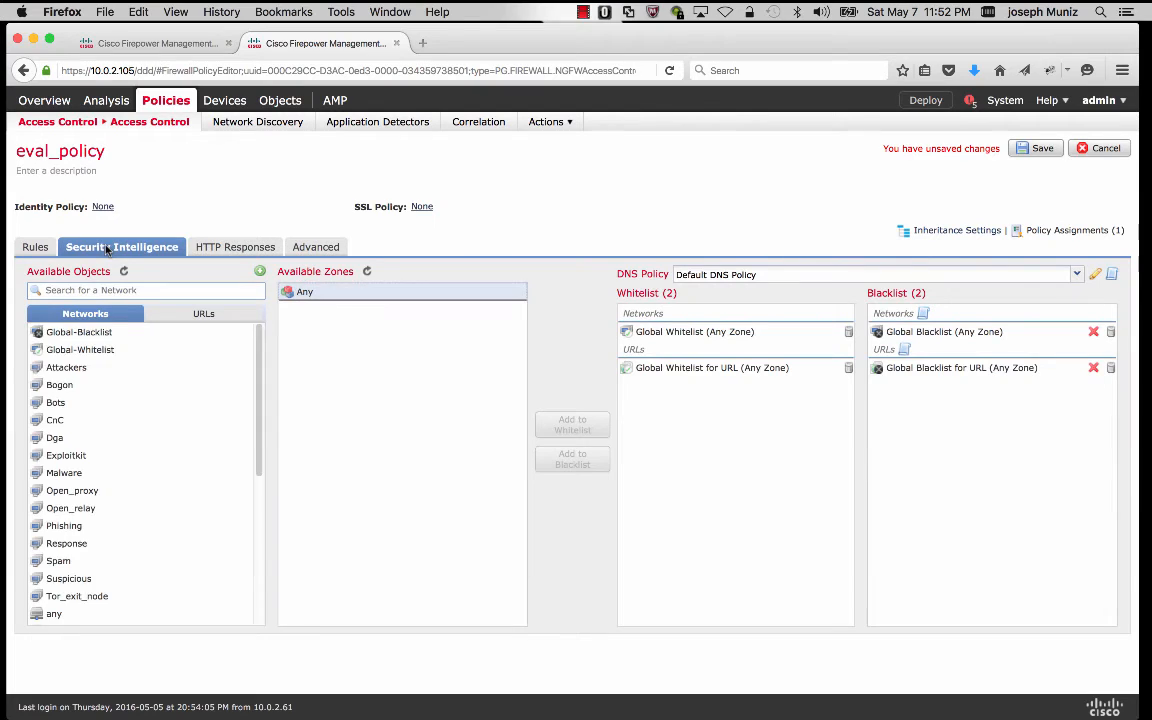
{"action": "left_click", "coordinate": [55, 339]}
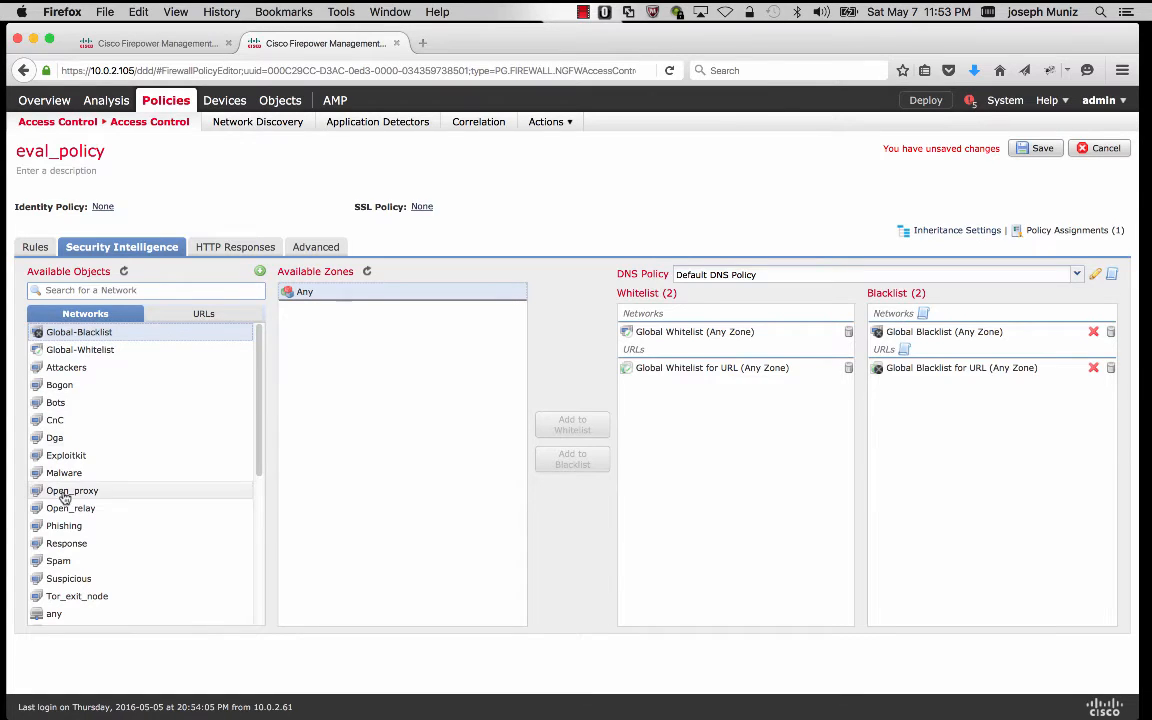
{"action": "left_click", "coordinate": [72, 598], "text": "shift"}
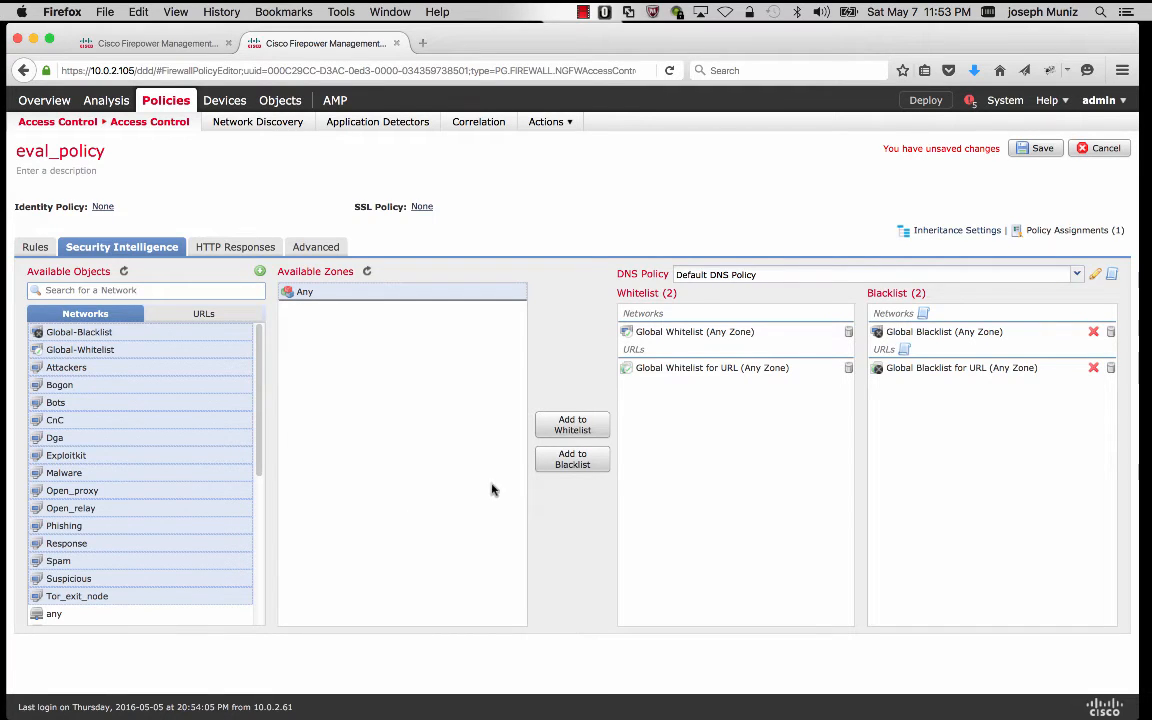
{"action": "left_click", "coordinate": [573, 460]}
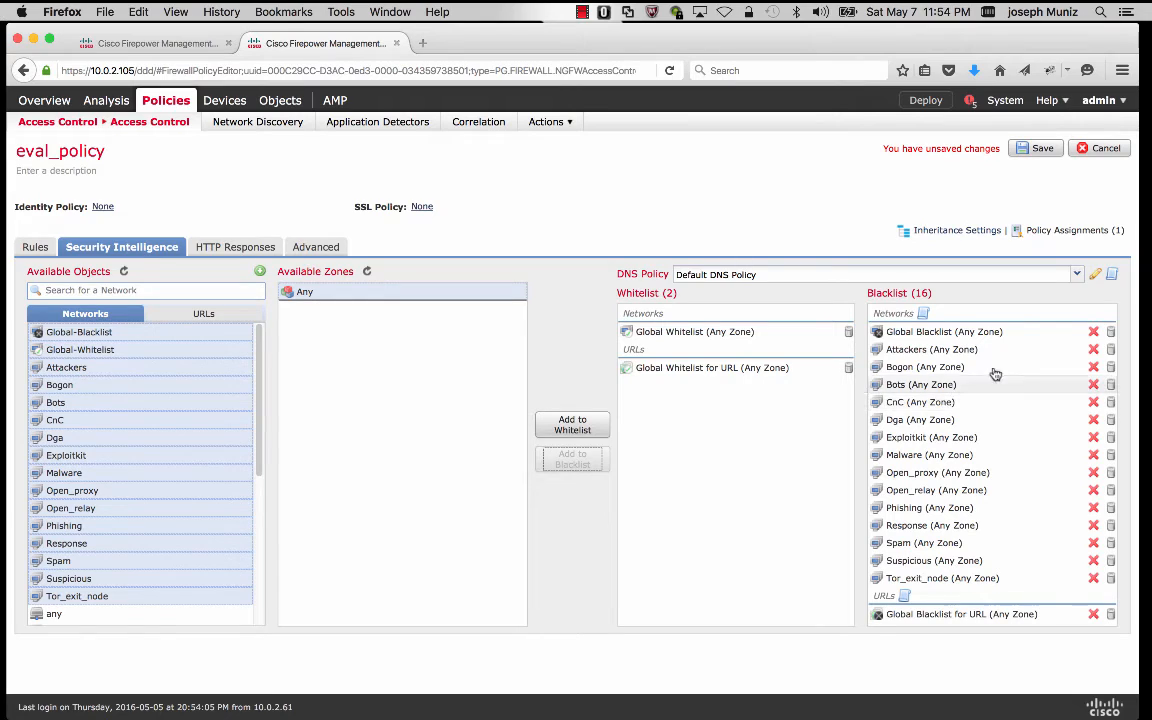
{"action": "left_click", "coordinate": [924, 315]}
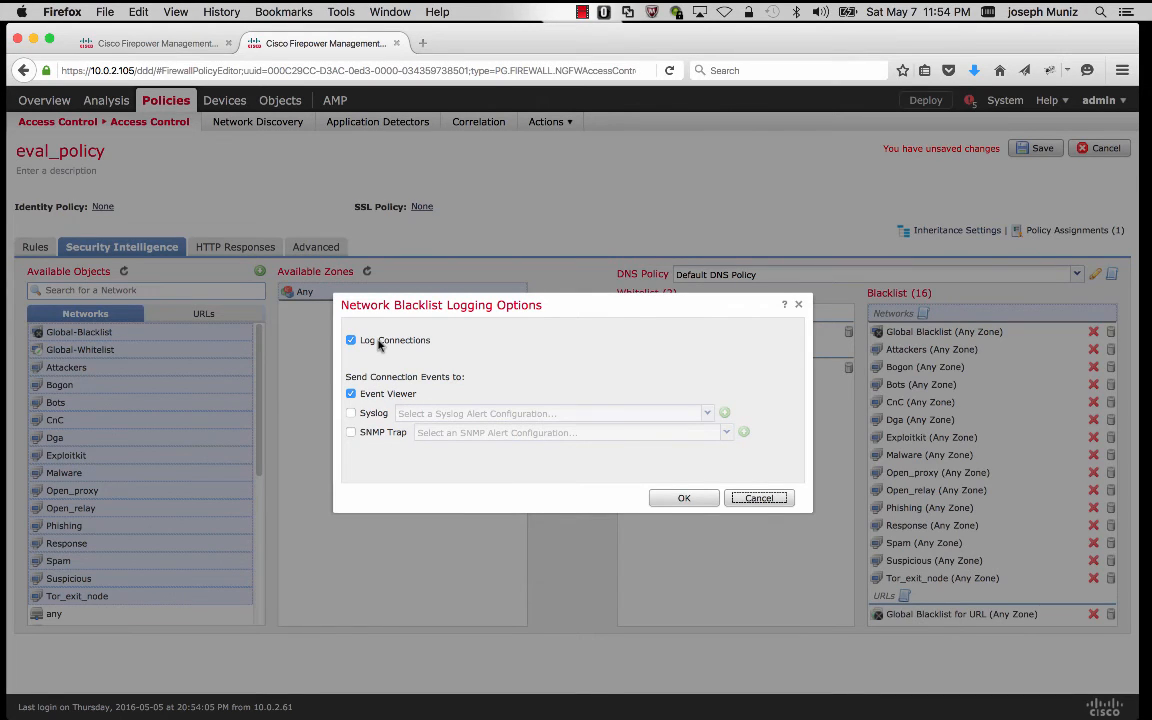
{"action": "left_click", "coordinate": [678, 499]}
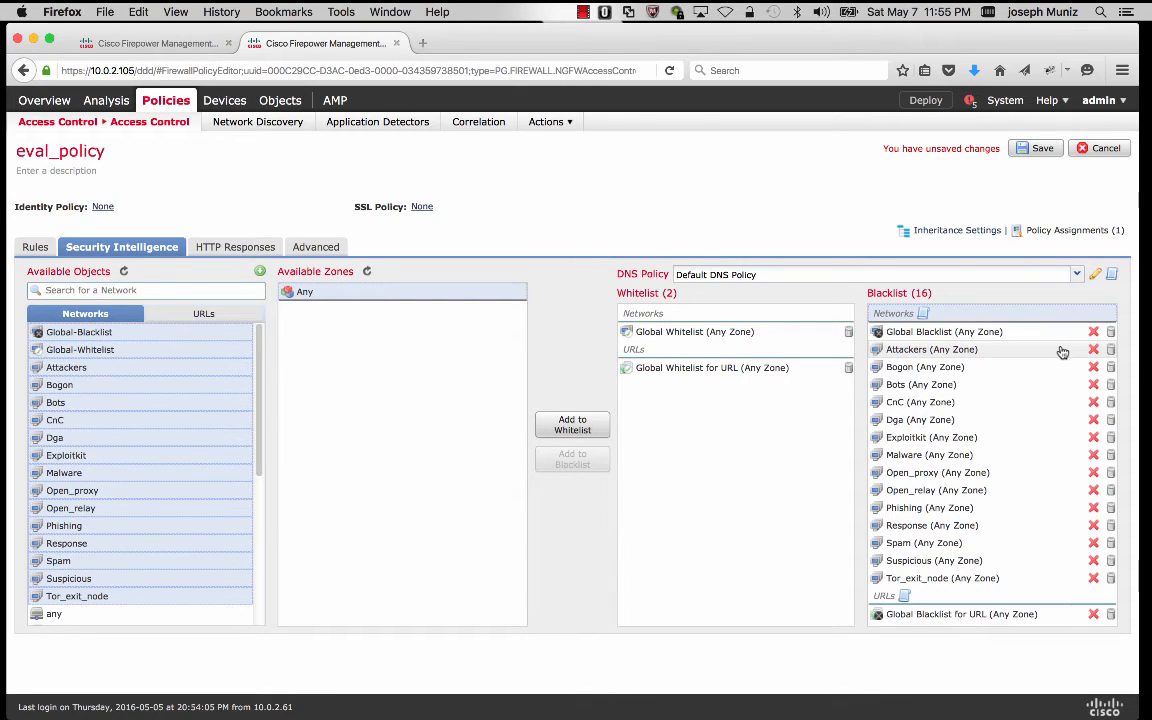
- Set the blacklisted network objects from Attackers through Tor_exit_node to Monitor-only (do not block)
{"action": "right_click", "coordinate": [979, 350]}
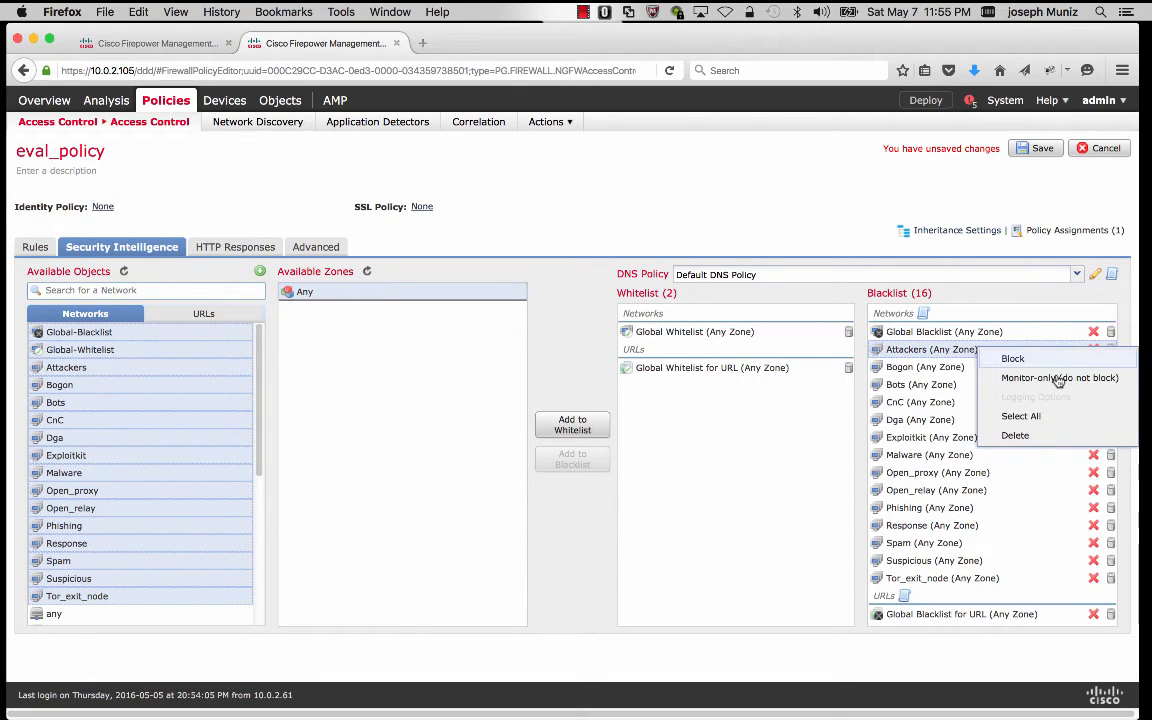
{"action": "left_click", "coordinate": [1058, 378]}
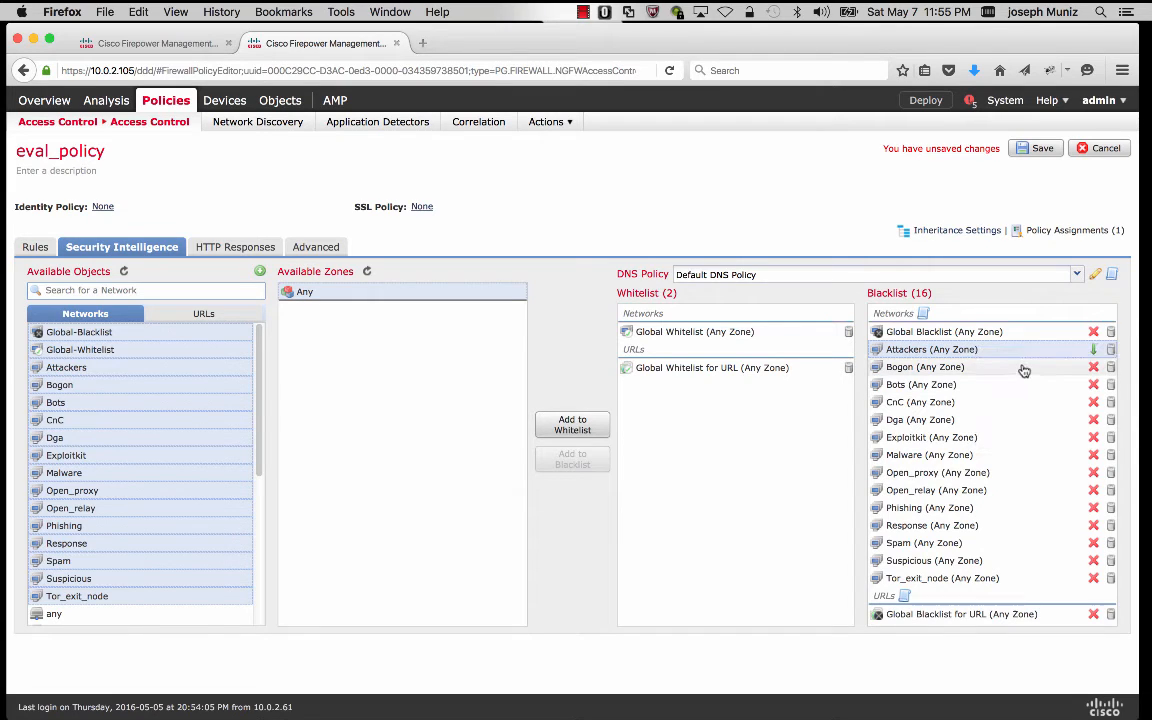
{"action": "left_click", "coordinate": [978, 580], "text": "shift"}
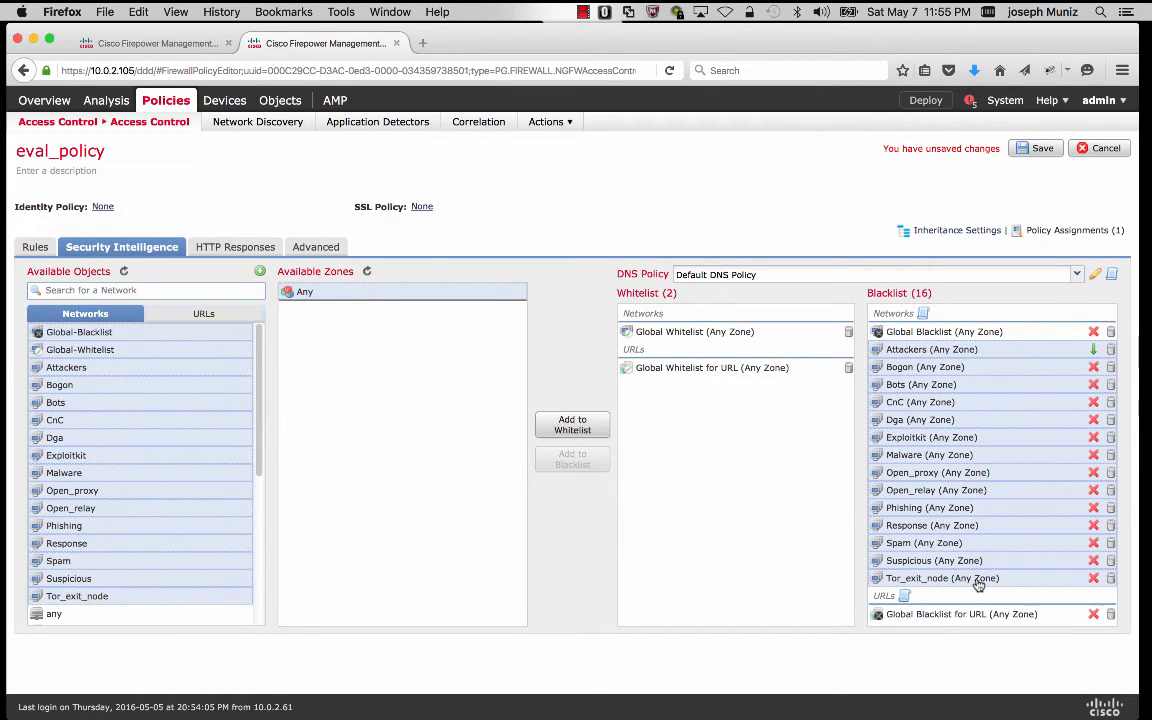
{"action": "right_click", "coordinate": [977, 469]}
{"action": "left_click", "coordinate": [1008, 491]}
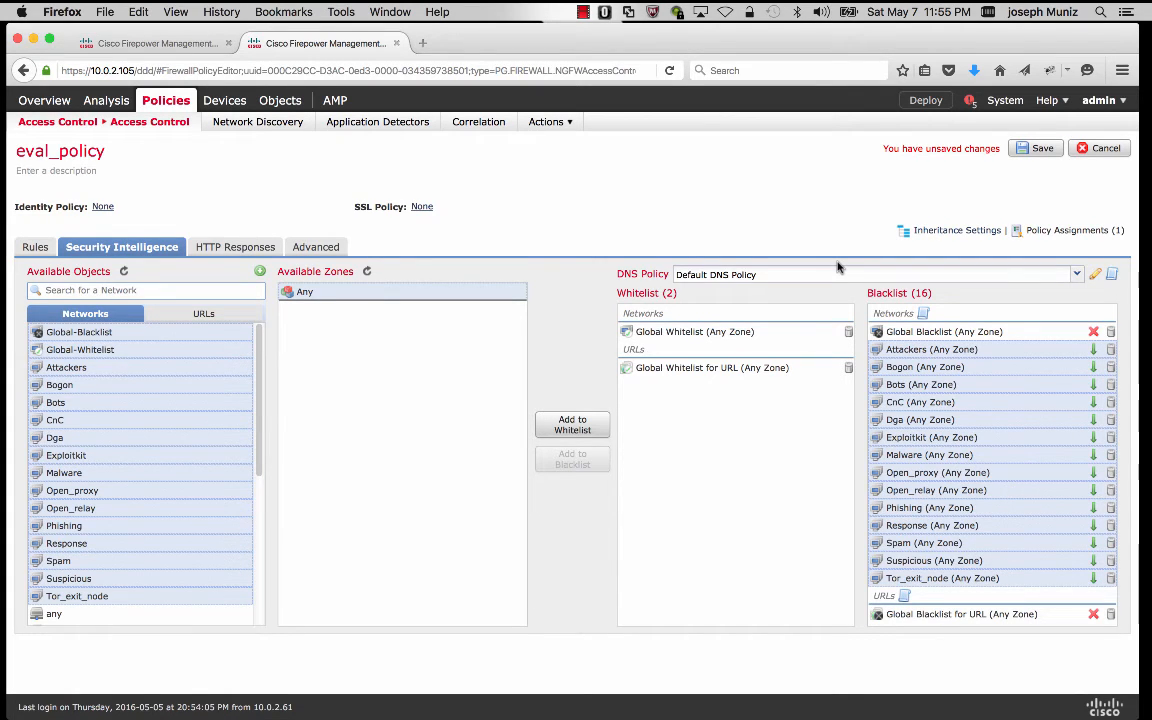
- Save eval_policy and deploy the policies to the 5512NotUnifed device
{"action": "left_click", "coordinate": [1030, 148]}
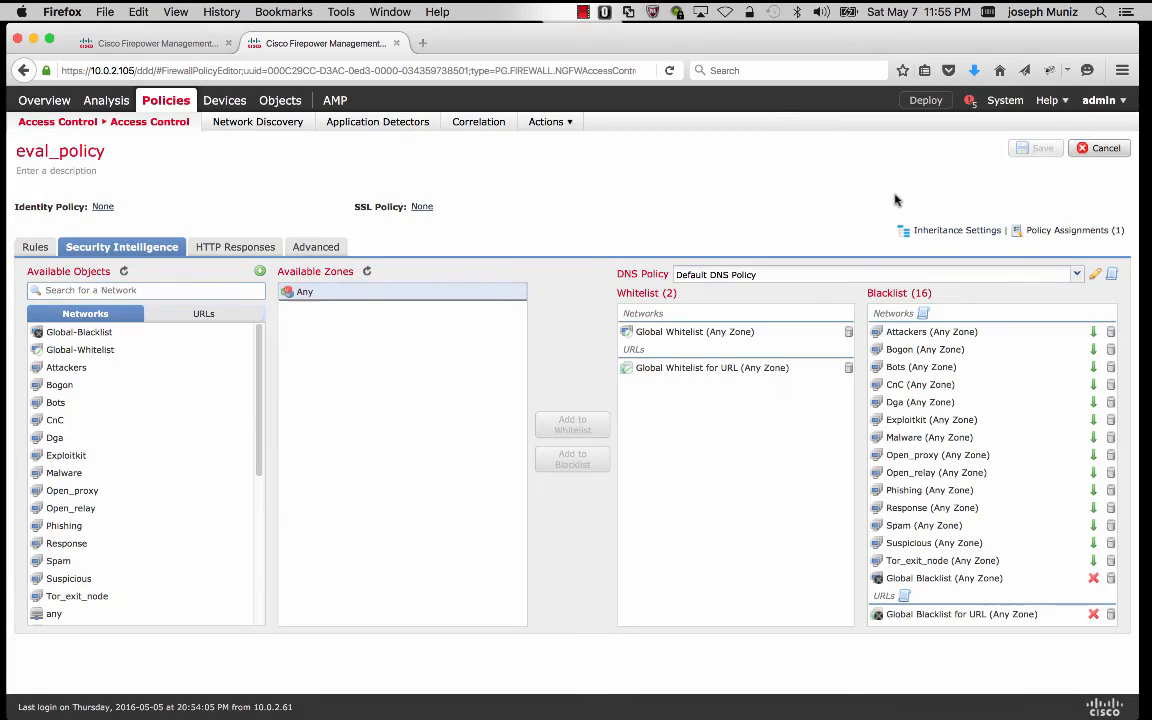
{"action": "left_click", "coordinate": [925, 101]}
{"action": "left_click", "coordinate": [305, 270]}
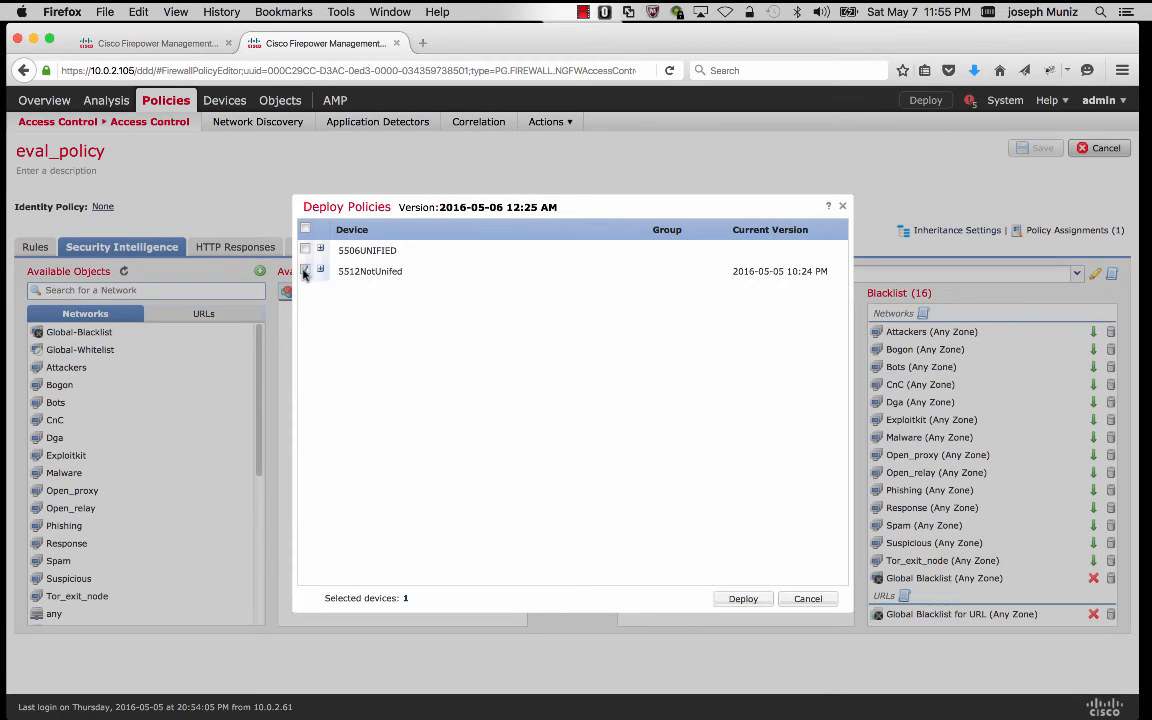
{"action": "left_click", "coordinate": [743, 599]}
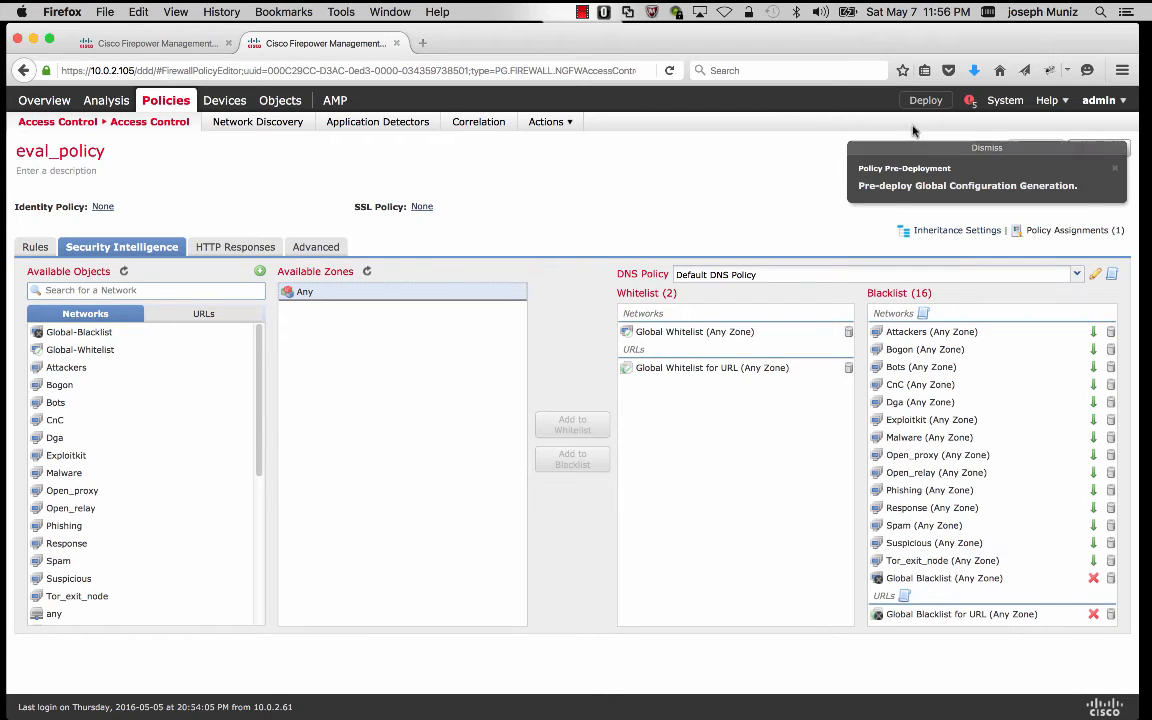
- Save recurring rule update imports from the Support Site with a daily schedule at 6:00 PM
{"action": "mouse_move", "coordinate": [1000, 101]}
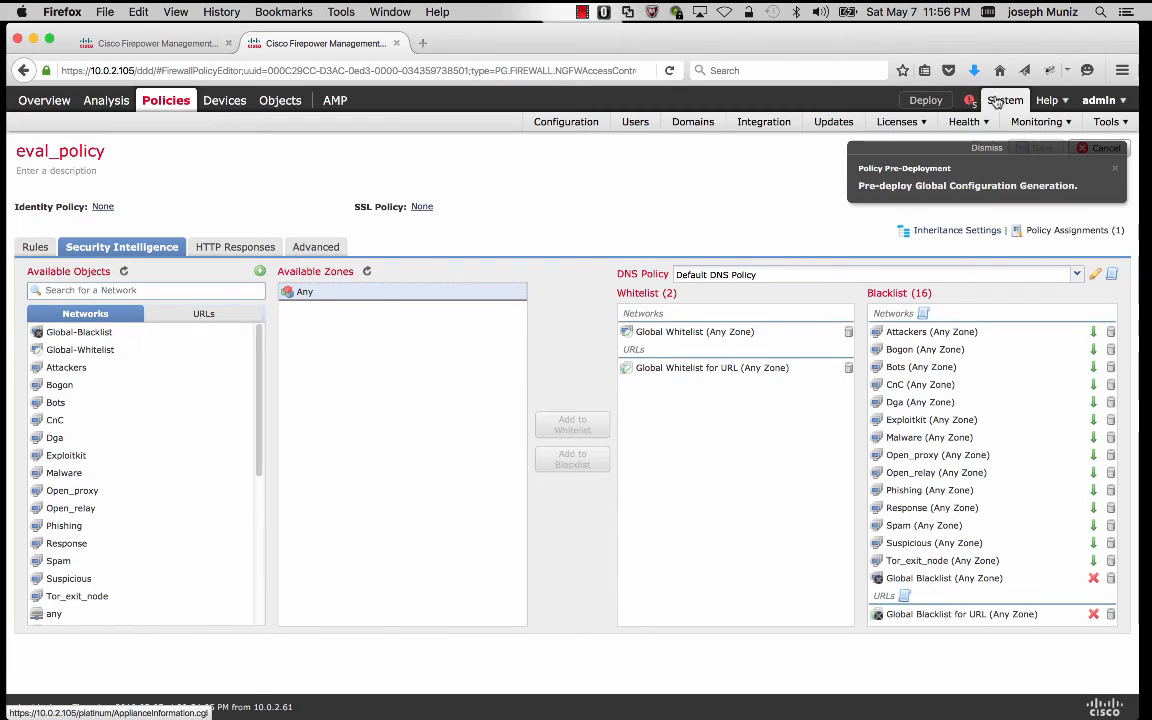
{"action": "left_click", "coordinate": [831, 121]}
{"action": "left_click", "coordinate": [177, 157]}
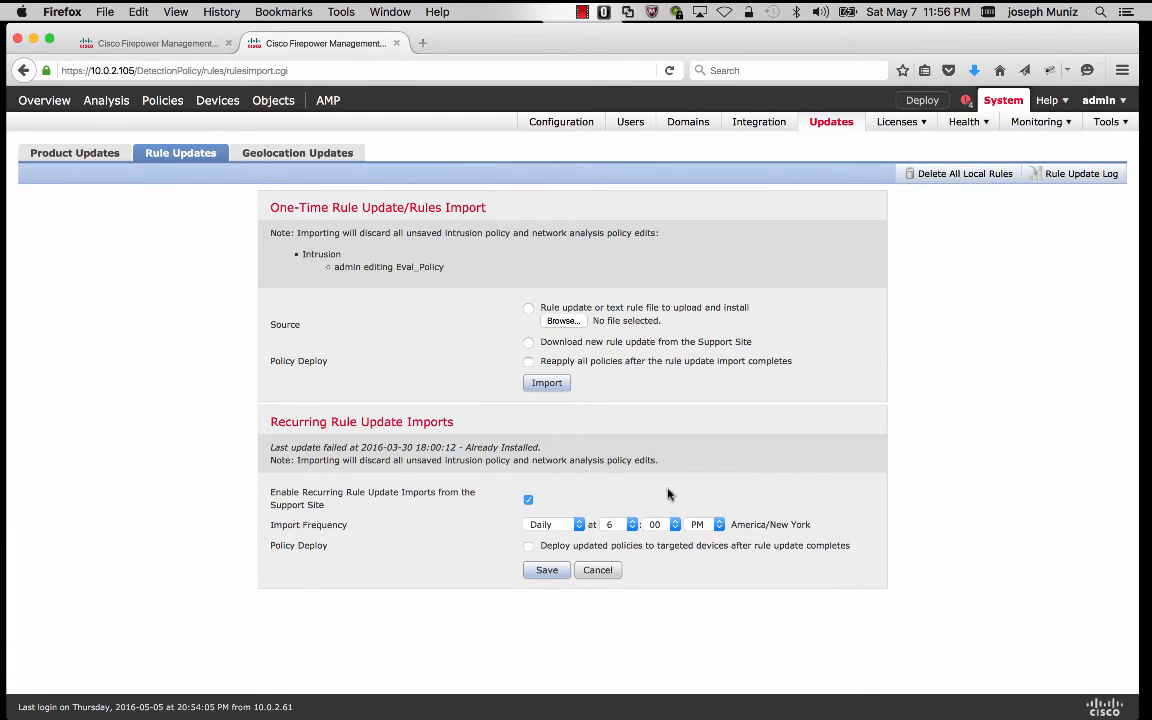
{"action": "left_click", "coordinate": [546, 570]}
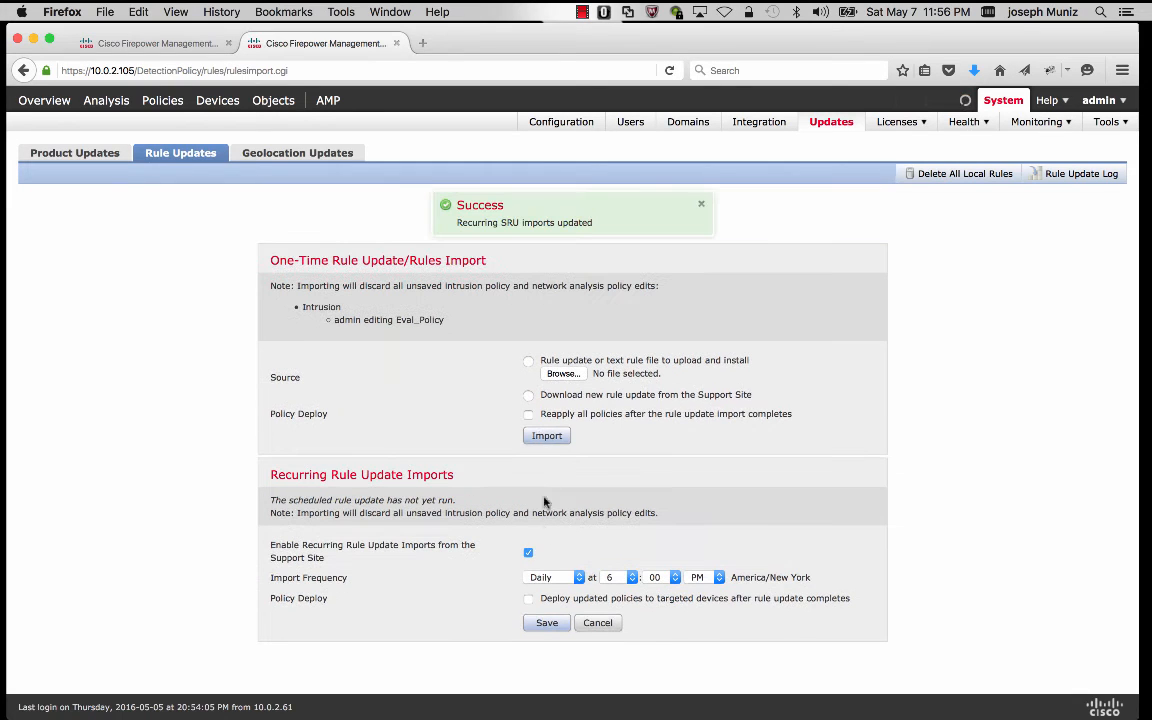
- Run a one-time rule update import that downloads the new rule update from the Support Site
{"action": "left_click", "coordinate": [529, 396]}
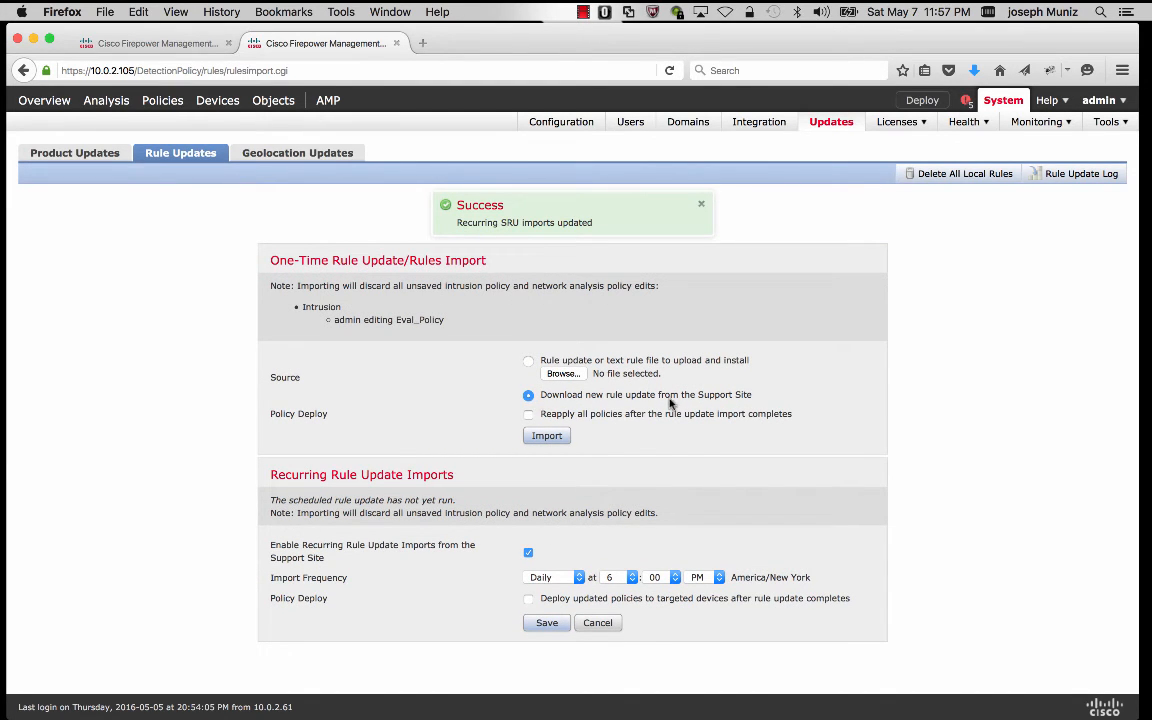
{"action": "left_click", "coordinate": [546, 436]}
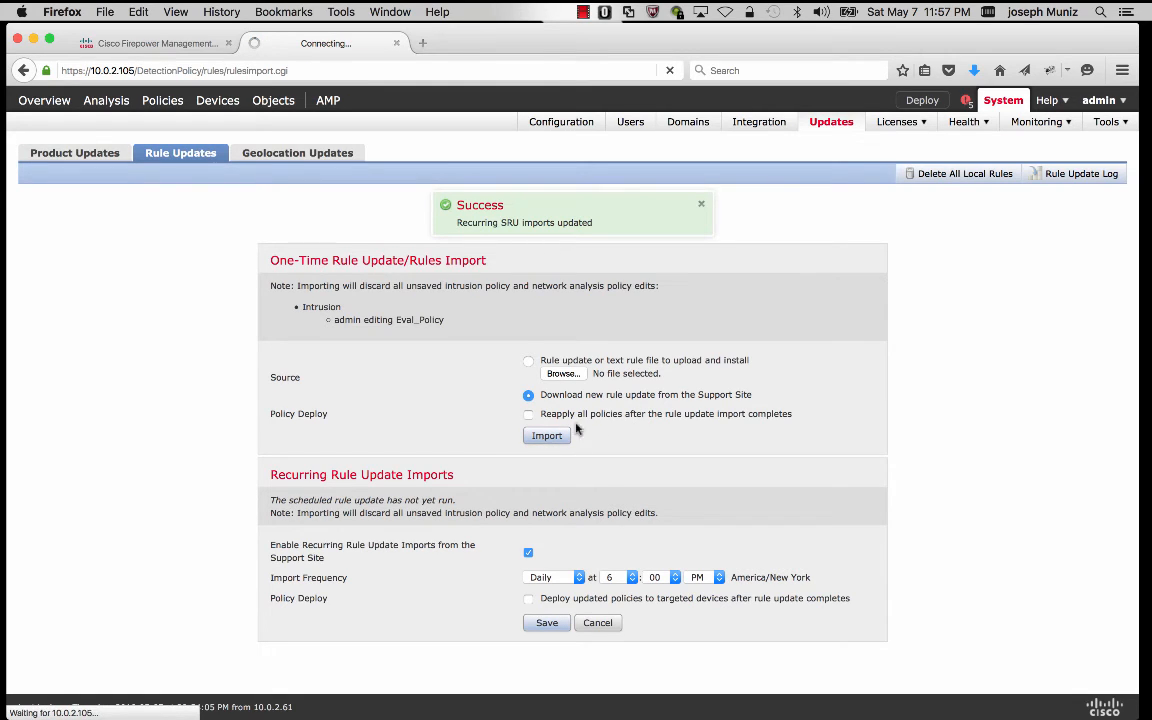
{"action": "left_click", "coordinate": [528, 414]}
- Run a one-time geolocation update that is downloaded and installed from the Support Site
{"action": "left_click", "coordinate": [295, 154]}
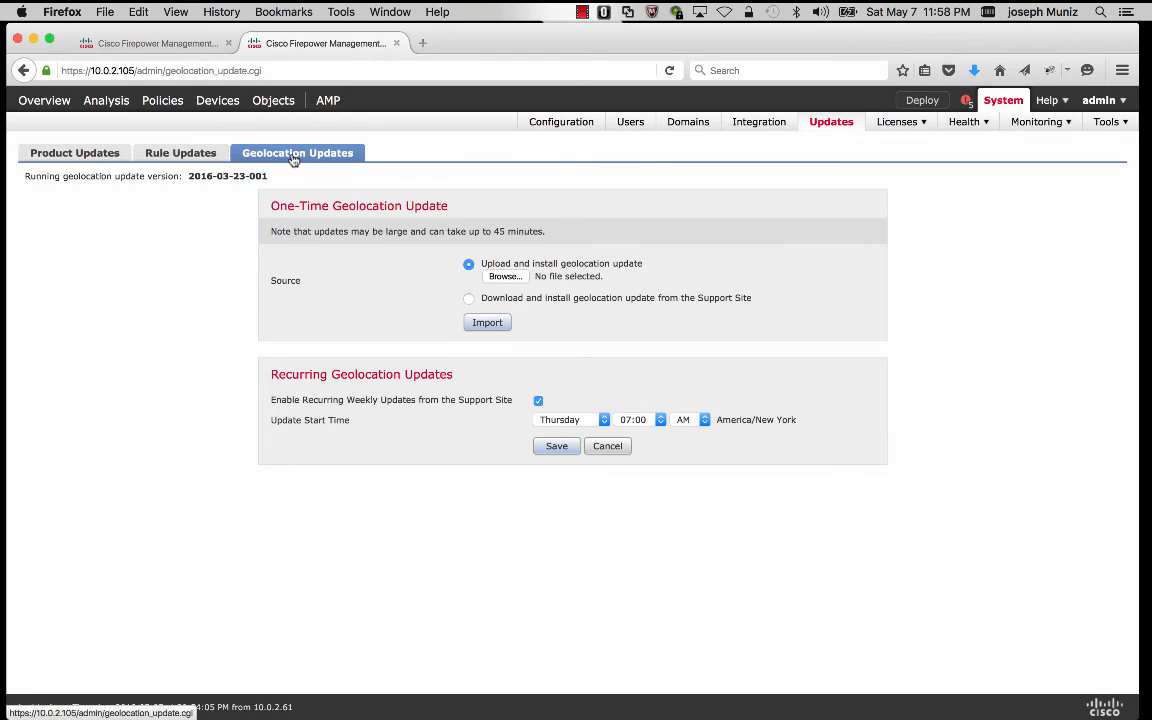
{"action": "left_click", "coordinate": [469, 299]}
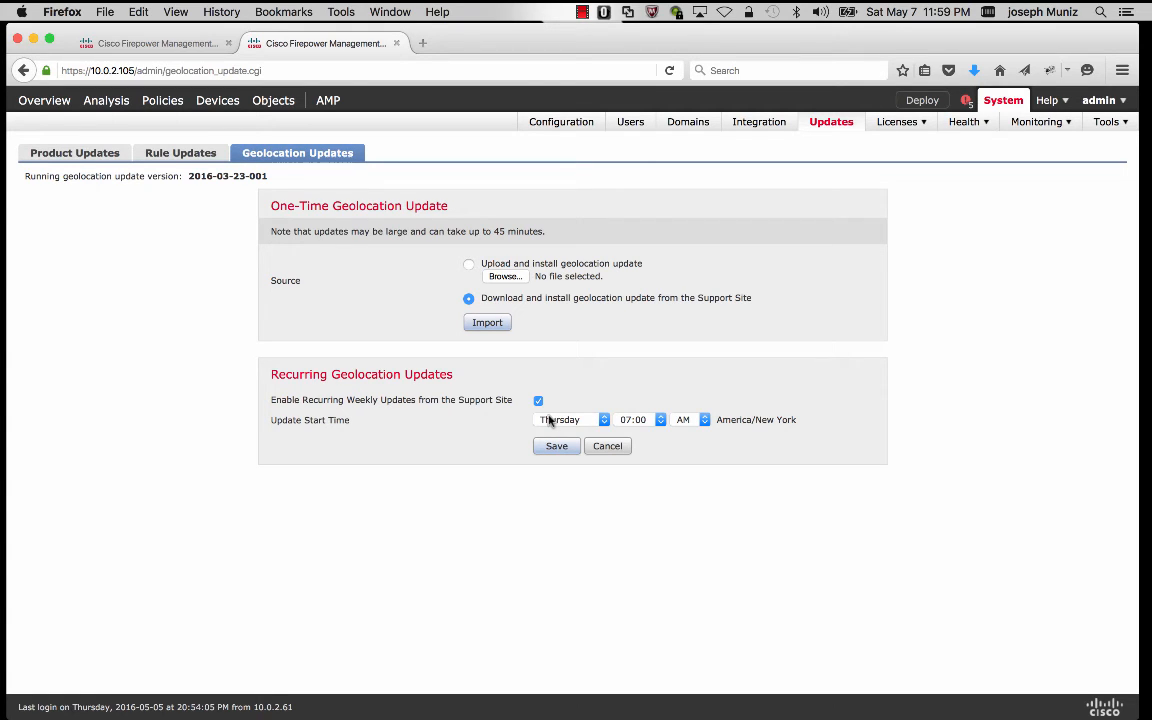
{"action": "left_click", "coordinate": [480, 326]}
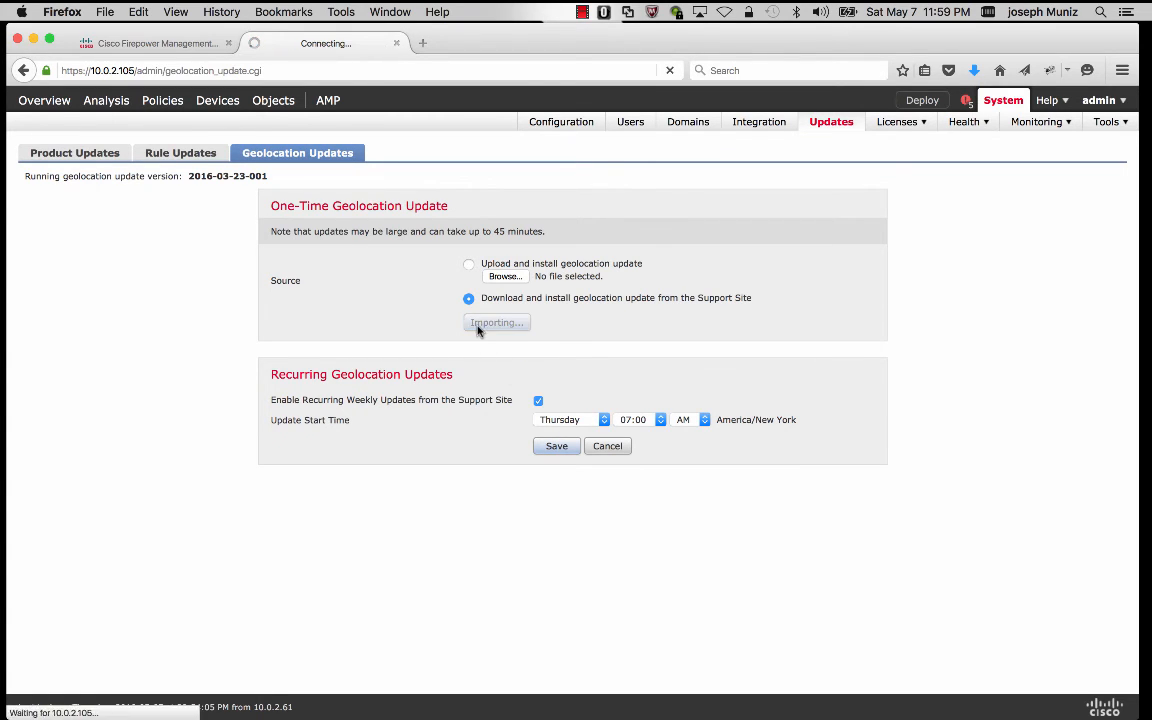
- Download the available product updates and install Sourcefire Vulnerability And Fingerprint Database update 267 on the firepower management center
{"action": "left_click", "coordinate": [67, 158]}
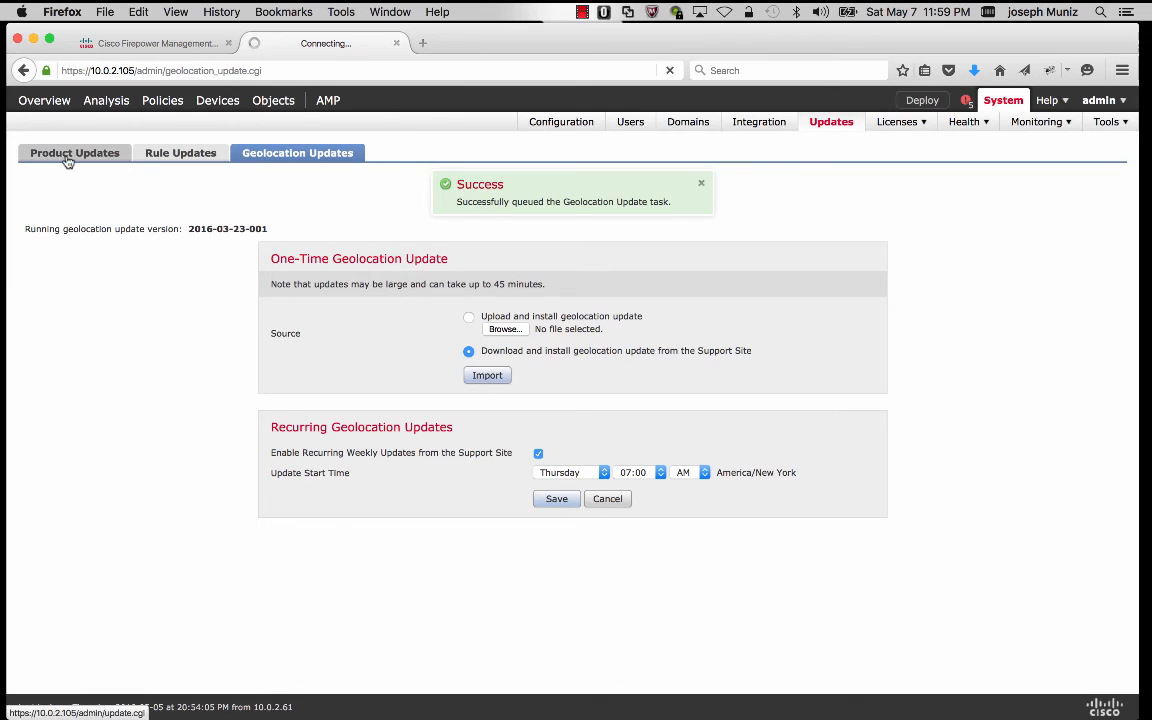
{"action": "left_click", "coordinate": [1064, 533]}
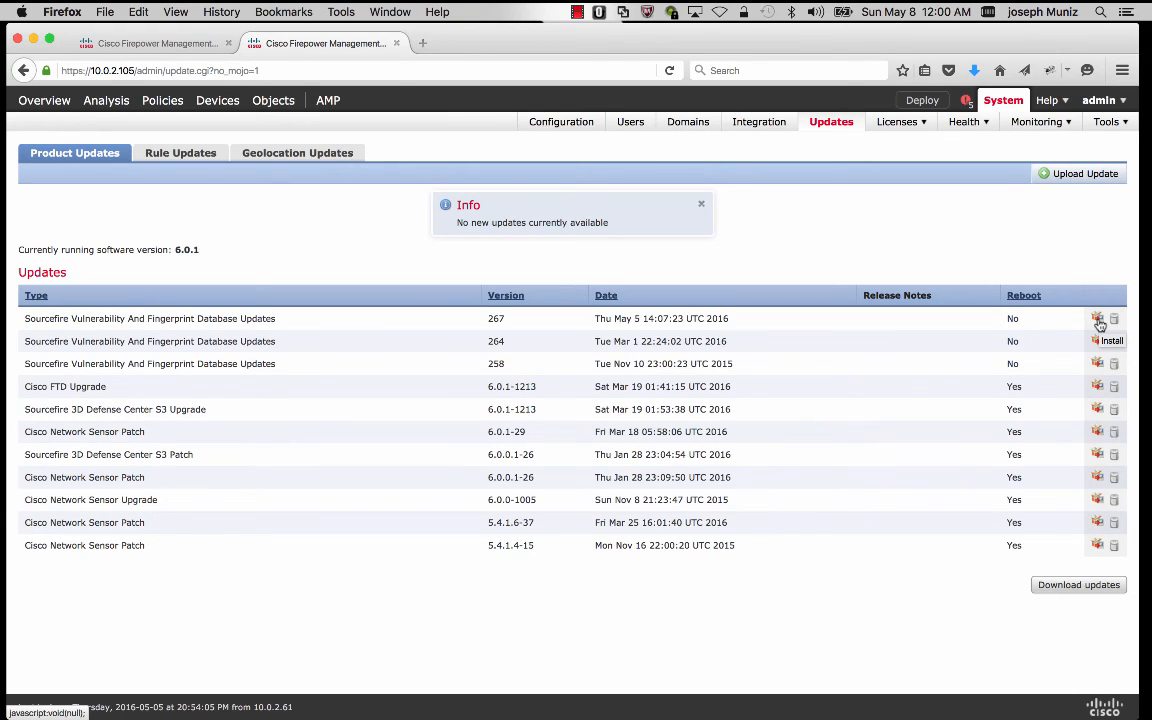
{"action": "left_click", "coordinate": [1098, 320]}
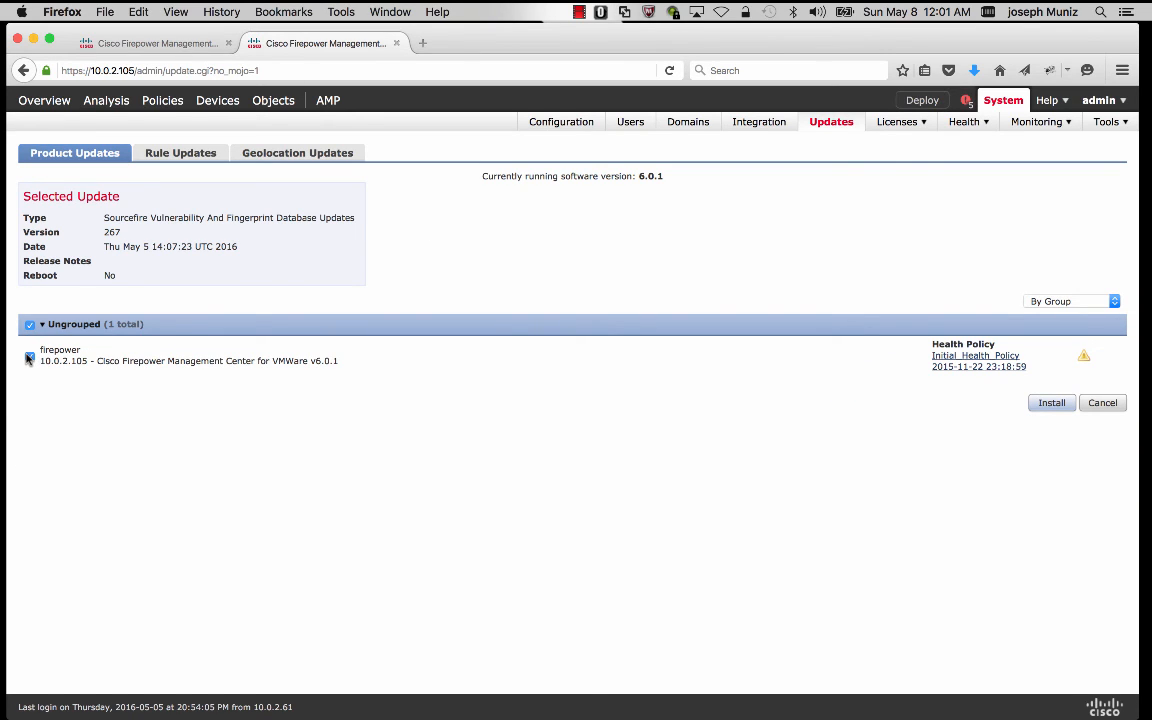
{"action": "left_click", "coordinate": [1053, 403]}
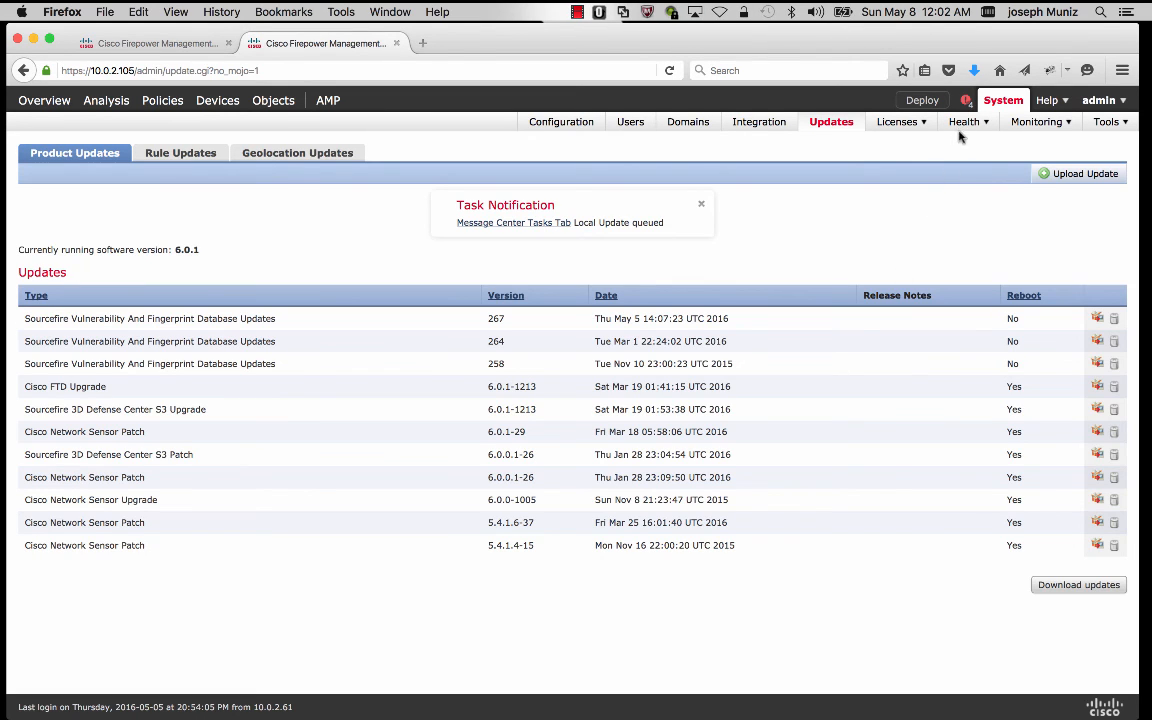
- Check the status of the policy deployments and the running update tasks
{"action": "left_click", "coordinate": [967, 101]}
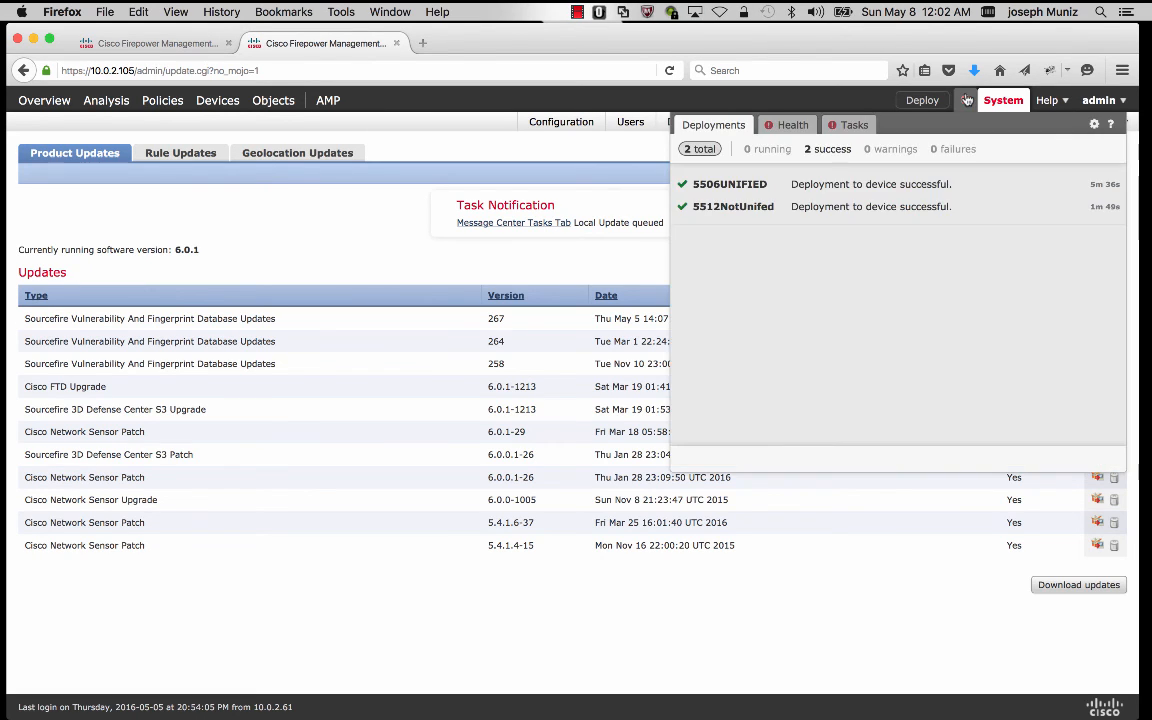
{"action": "left_click", "coordinate": [849, 126]}
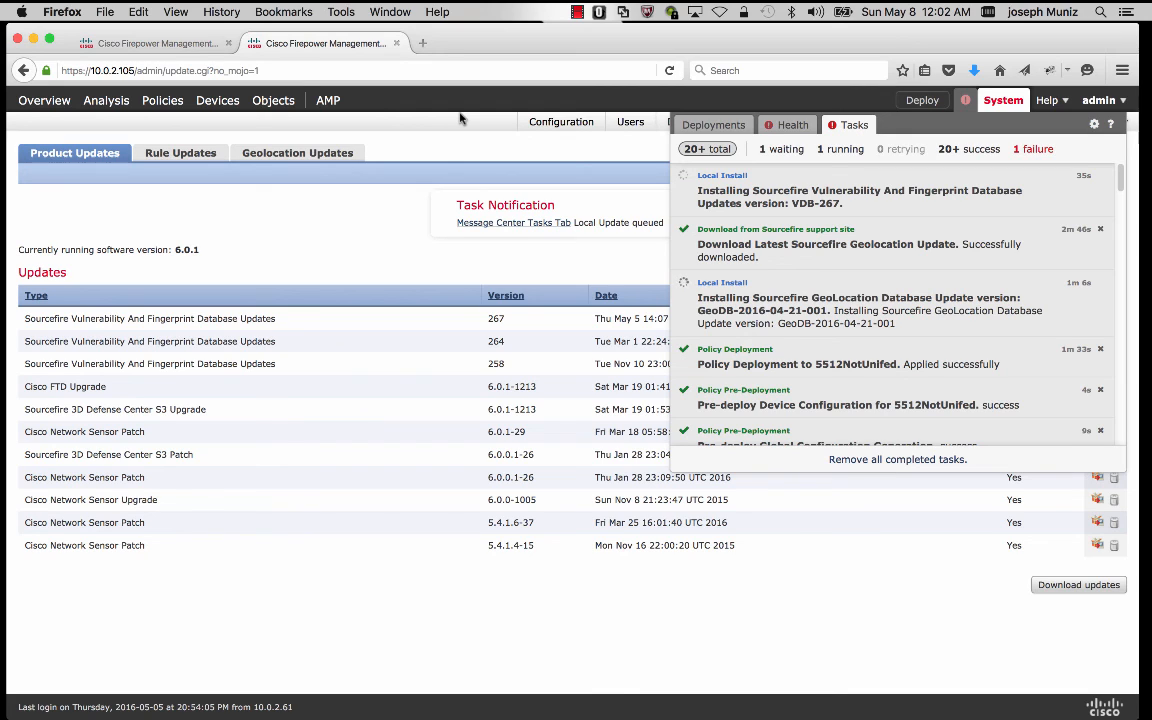
- Open the Summary Dashboard and examine its network widgets on applications, traffic risk, operating systems and URL connections
{"action": "left_click", "coordinate": [46, 105]}
{"action": "mouse_move", "coordinate": [46, 121]}
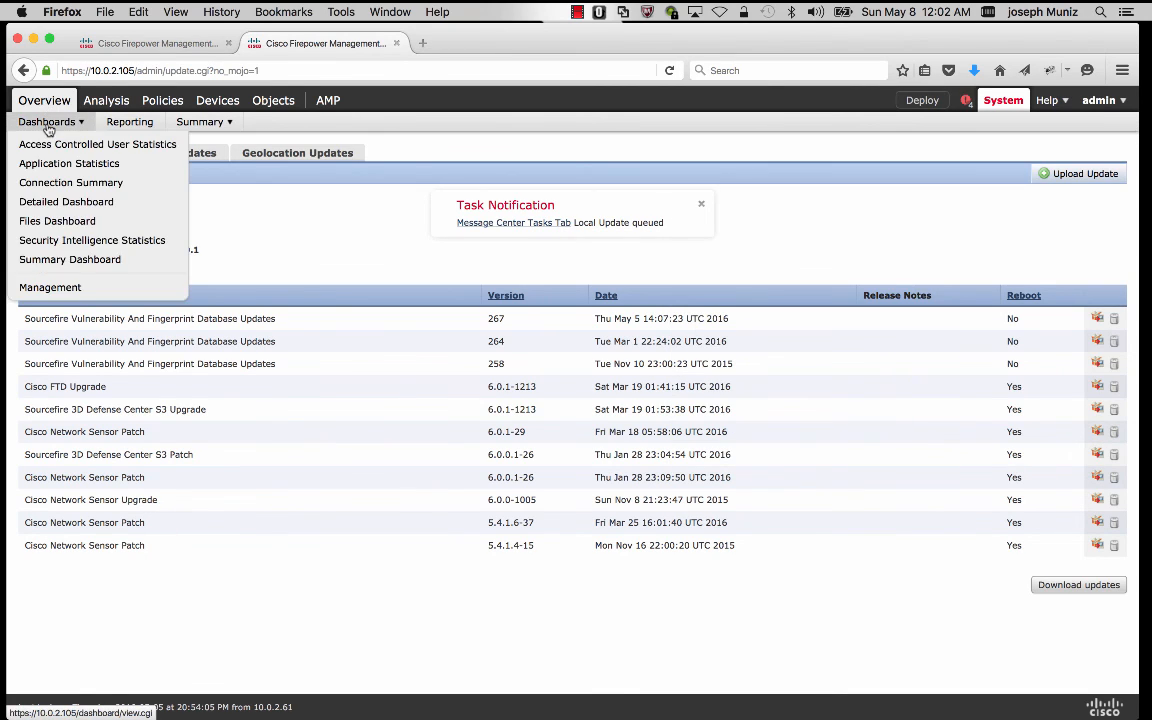
{"action": "left_click", "coordinate": [67, 260]}
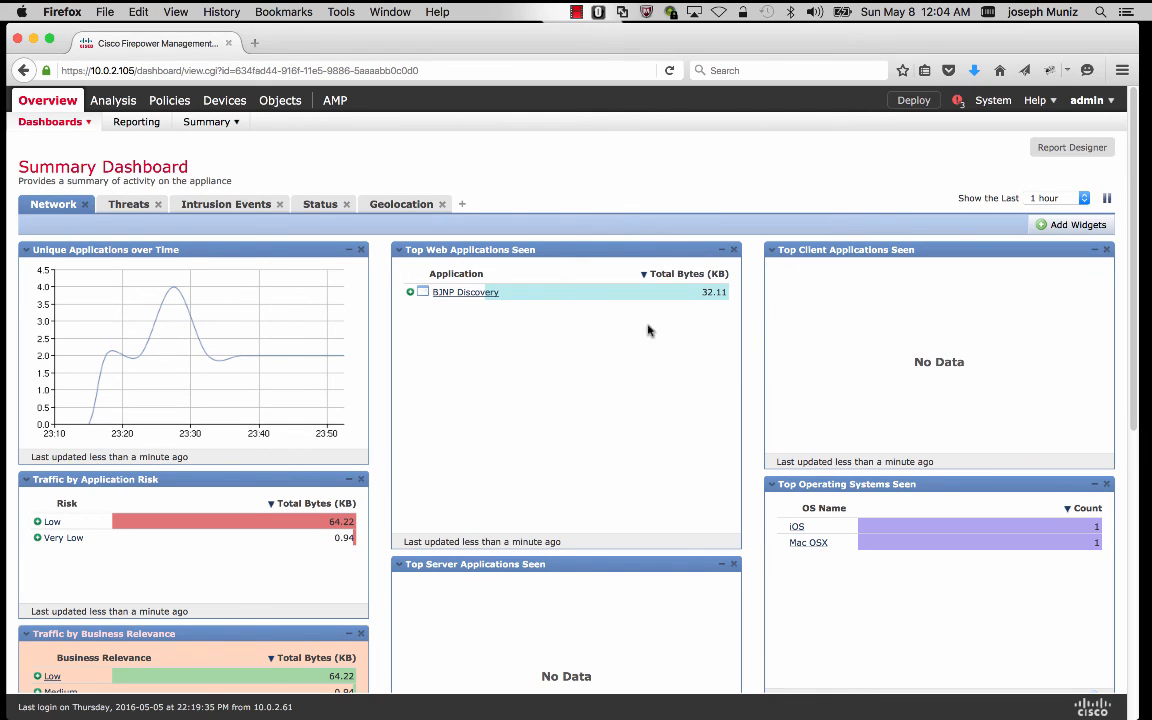
{"action": "scroll", "coordinate": [527, 321], "scroll_direction": "down", "scroll_amount": 8}
{"action": "scroll", "coordinate": [530, 323], "scroll_direction": "up", "scroll_amount": 1}
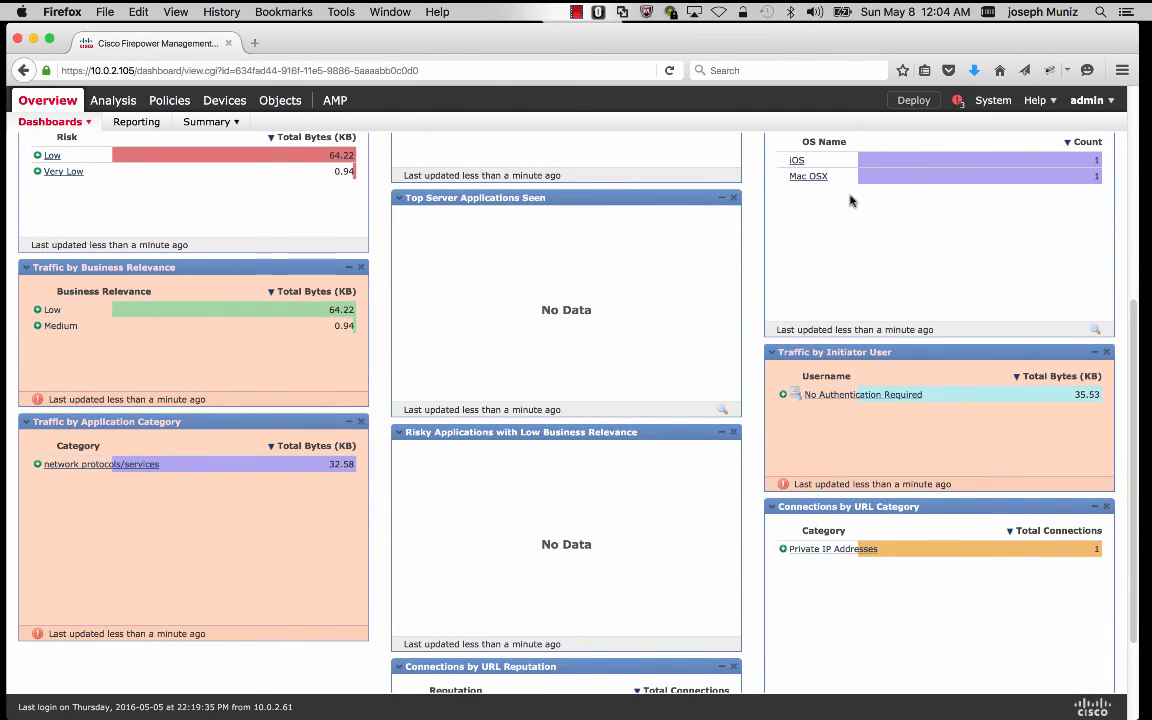
{"action": "scroll", "coordinate": [681, 342], "scroll_direction": "down", "scroll_amount": 3}
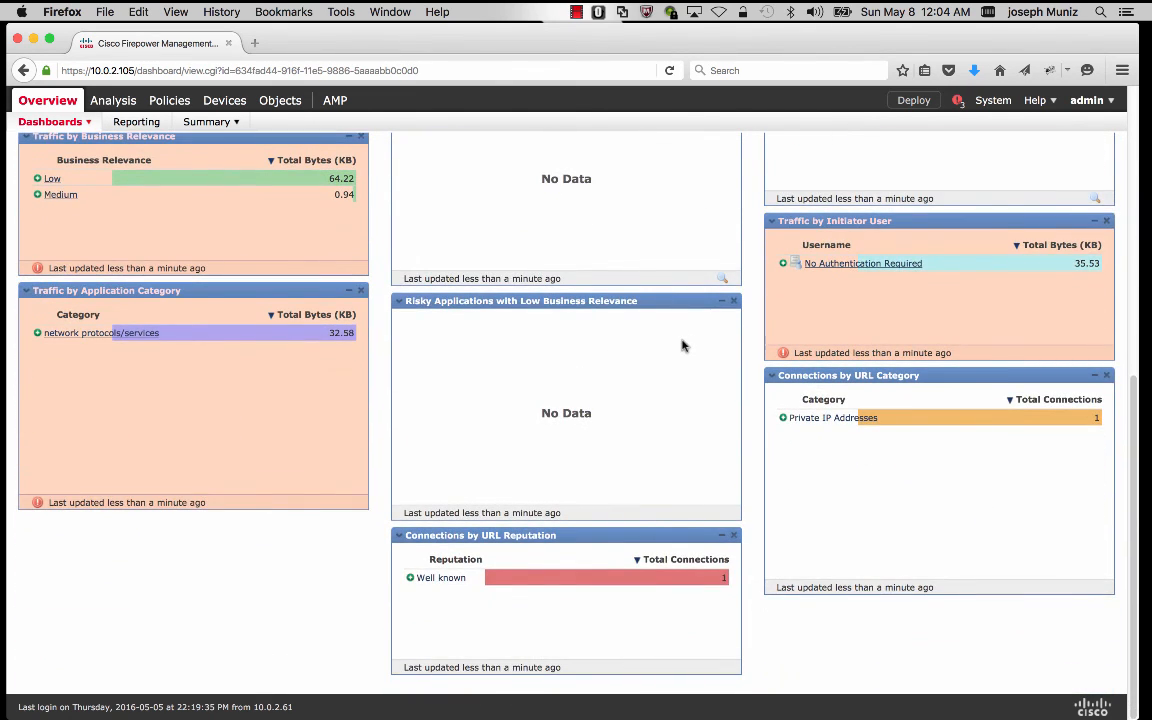
{"action": "scroll", "coordinate": [682, 345], "scroll_direction": "up", "scroll_amount": 10}
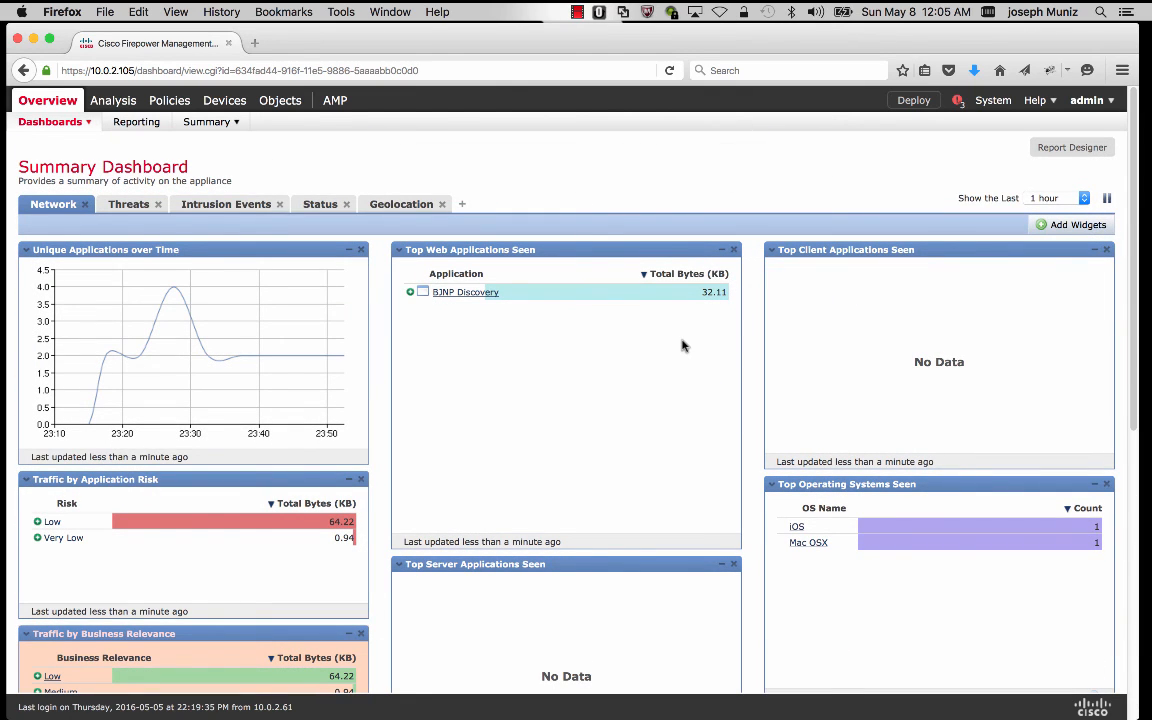